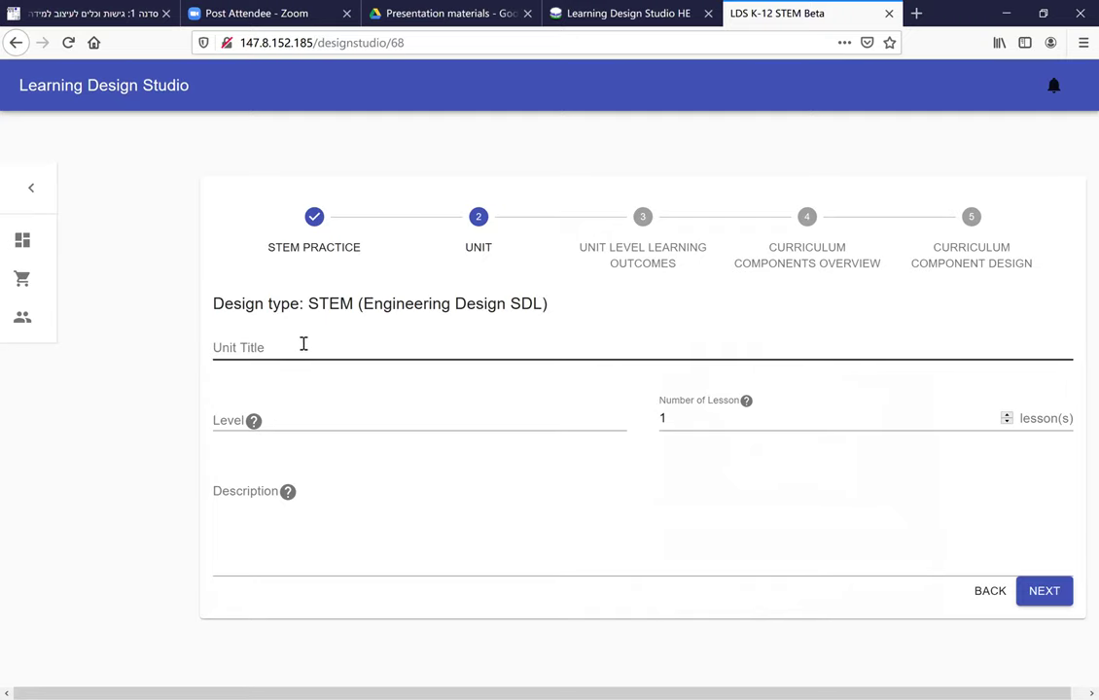
Title the unit "Smart bckpack", with level Grade 5 and 4 lessons
click(304, 343)
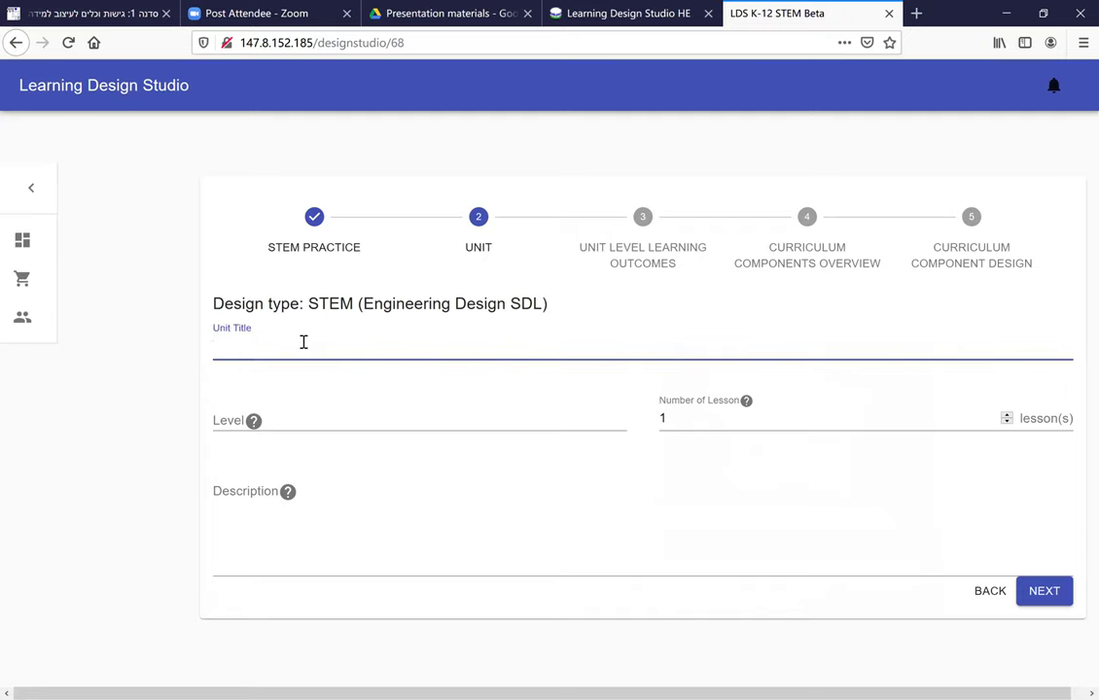
text(Smart bckpack)
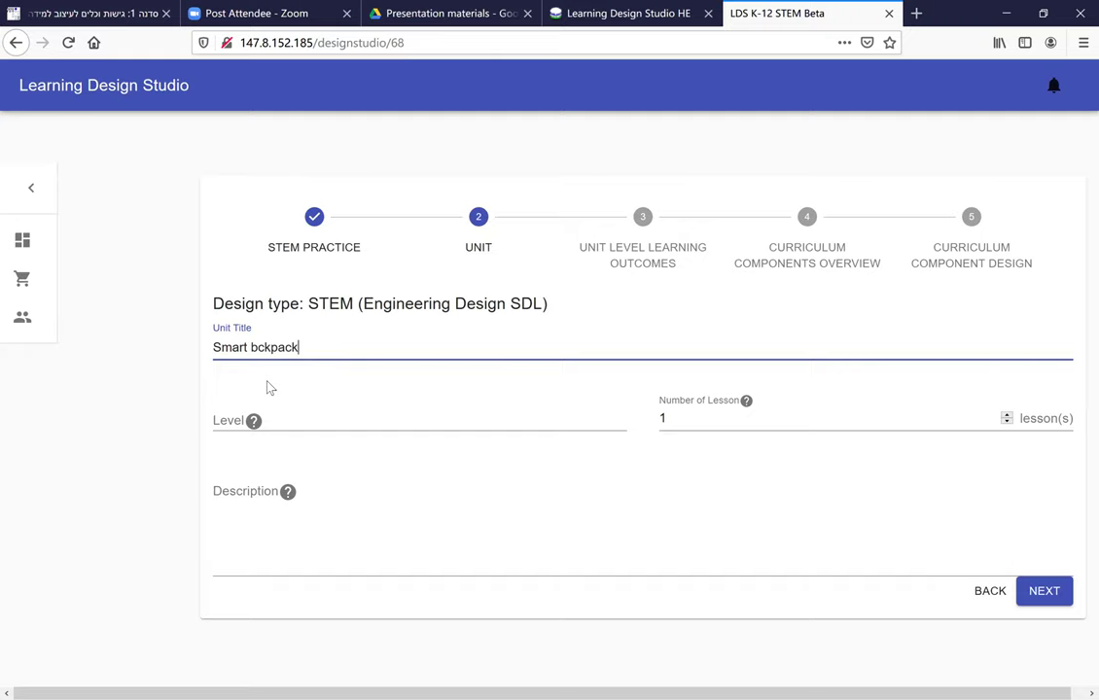
click(232, 423)
text(Grad)
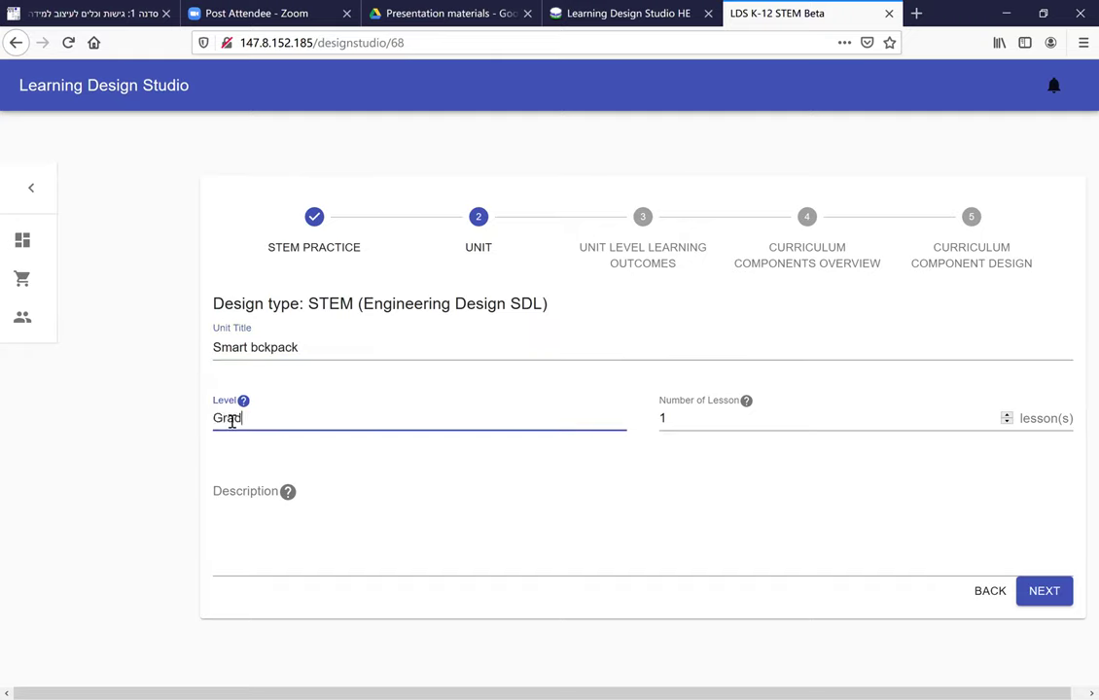
text(e 5)
double_click(662, 418)
text(4)
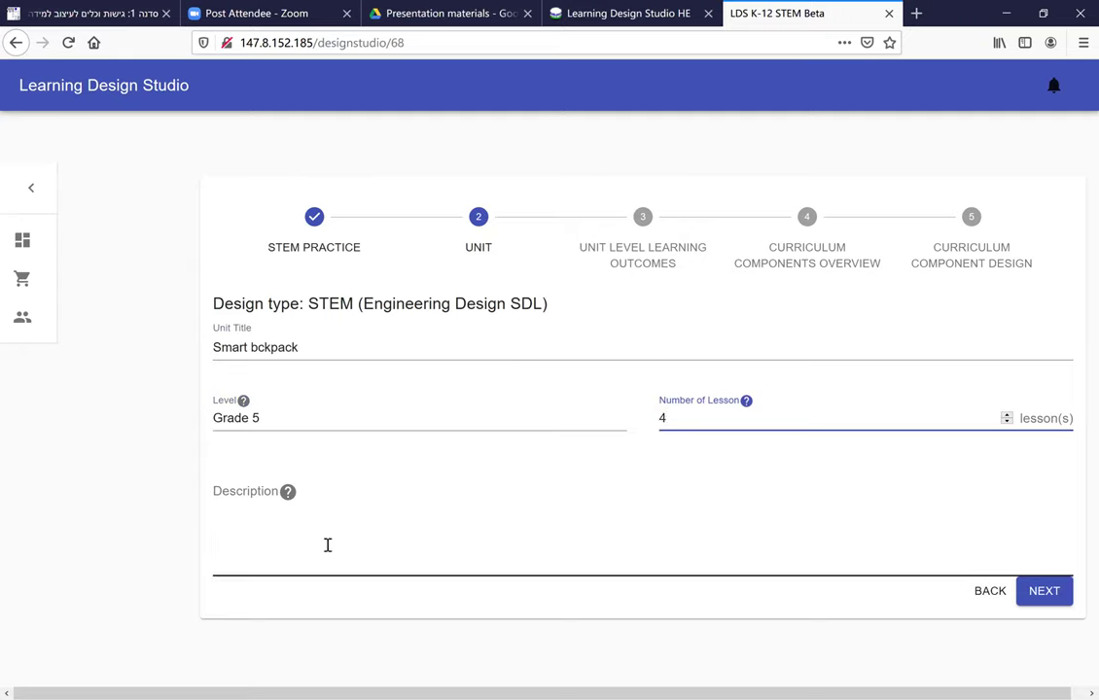
Enter "Test" as the unit description and proceed to the unit level learning outcomes
mouse_move(244, 406)
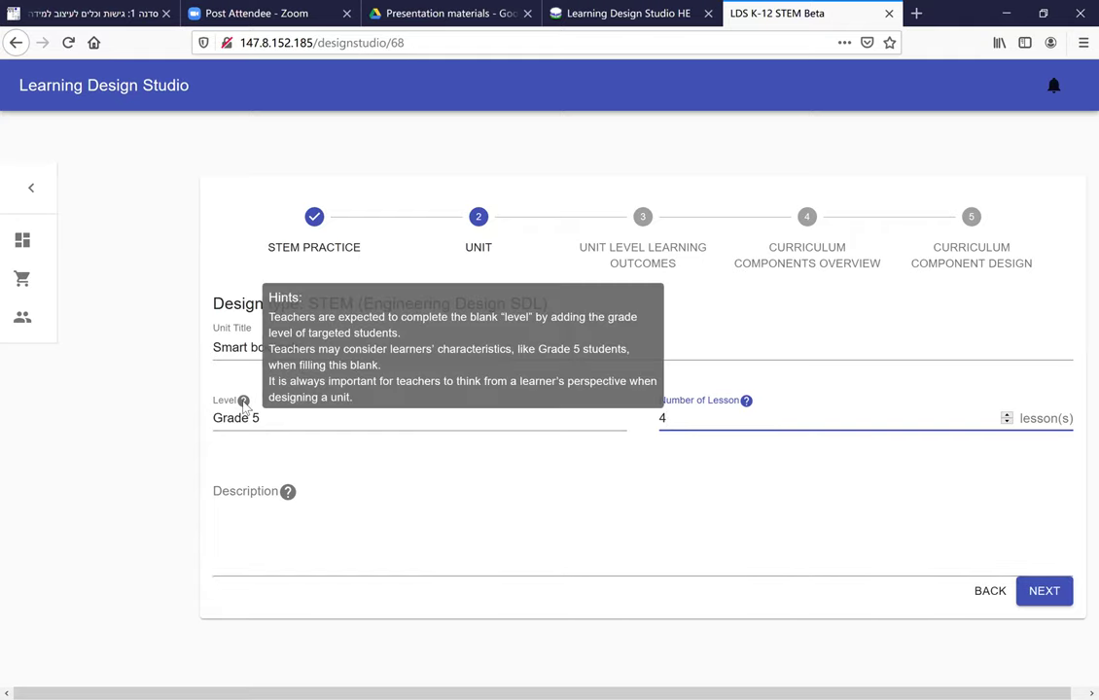
mouse_move(748, 400)
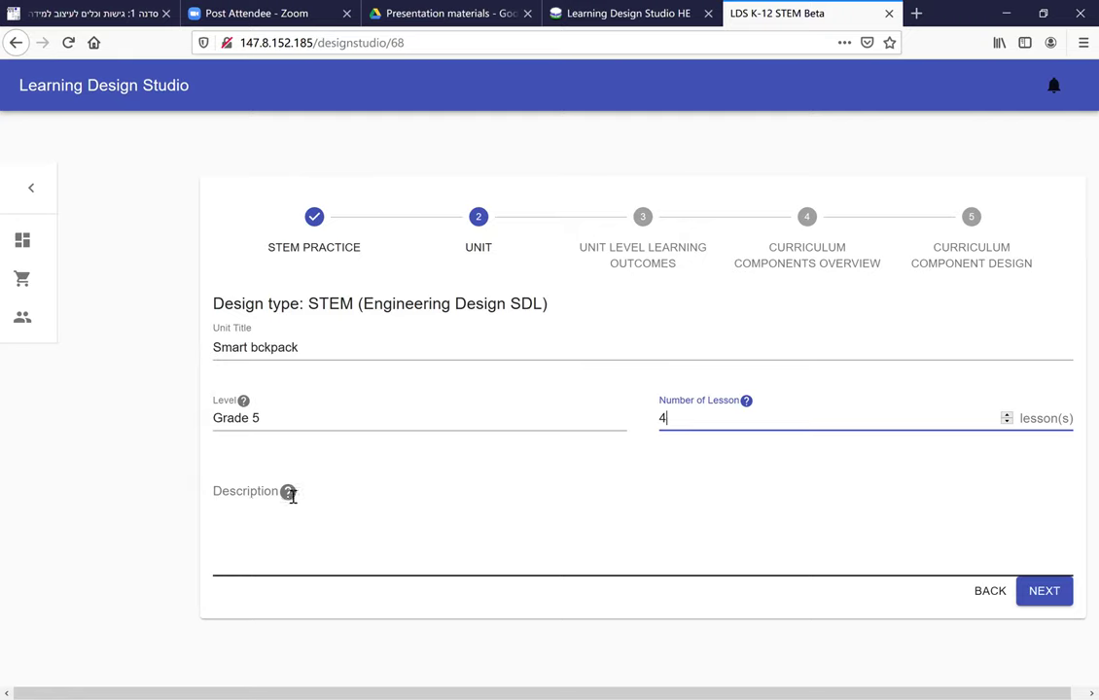
click(263, 560)
text(Test)
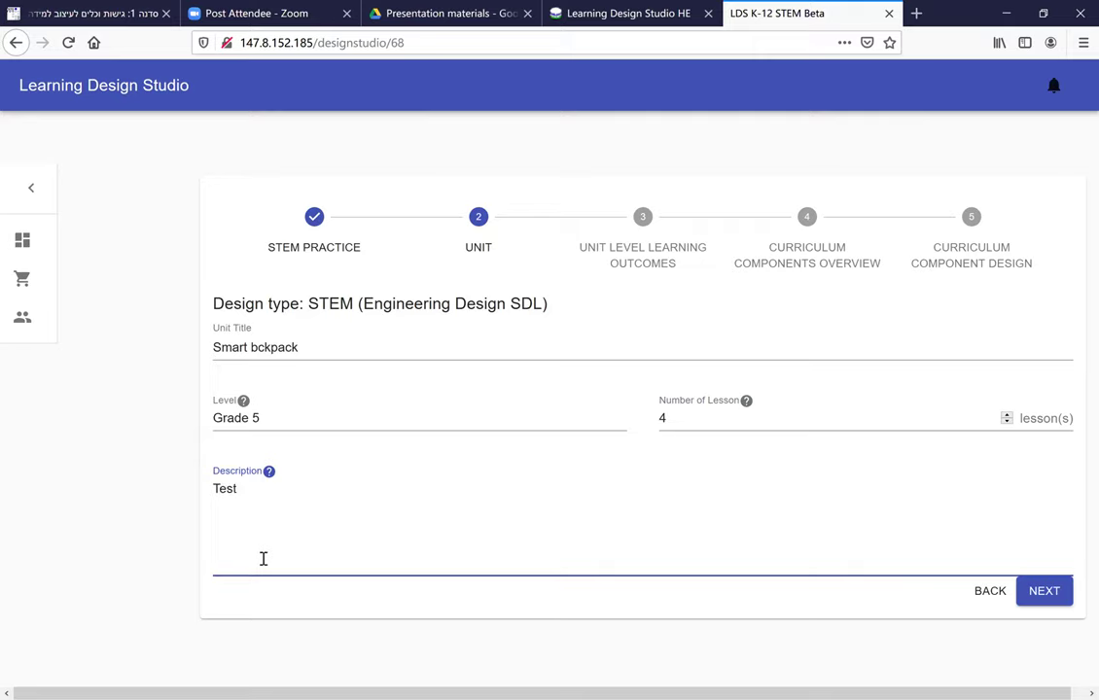
click(1063, 597)
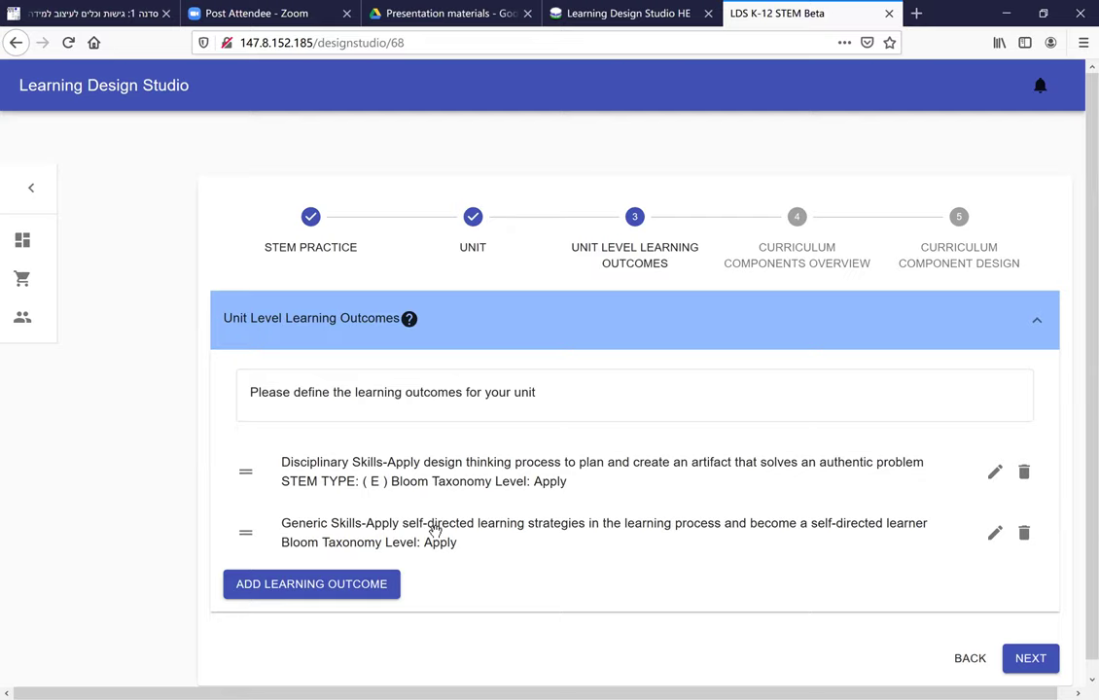
Start a new learning outcome of type Disciplinary Knowledge at Bloom level Comprehend, categorized as Science
click(377, 589)
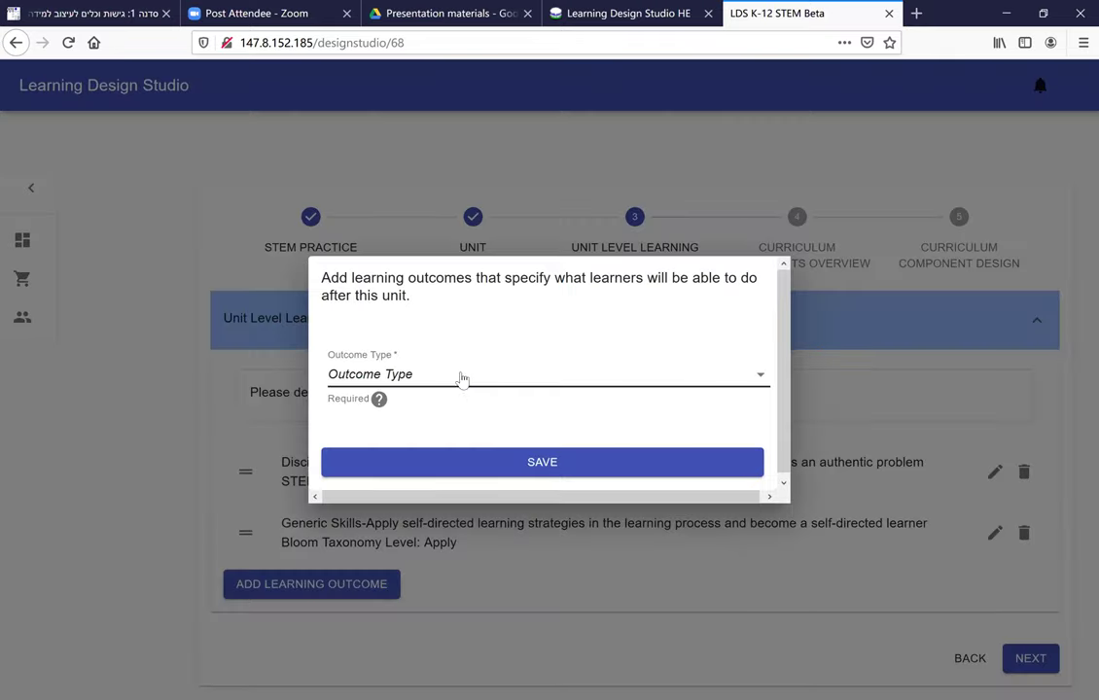
click(462, 379)
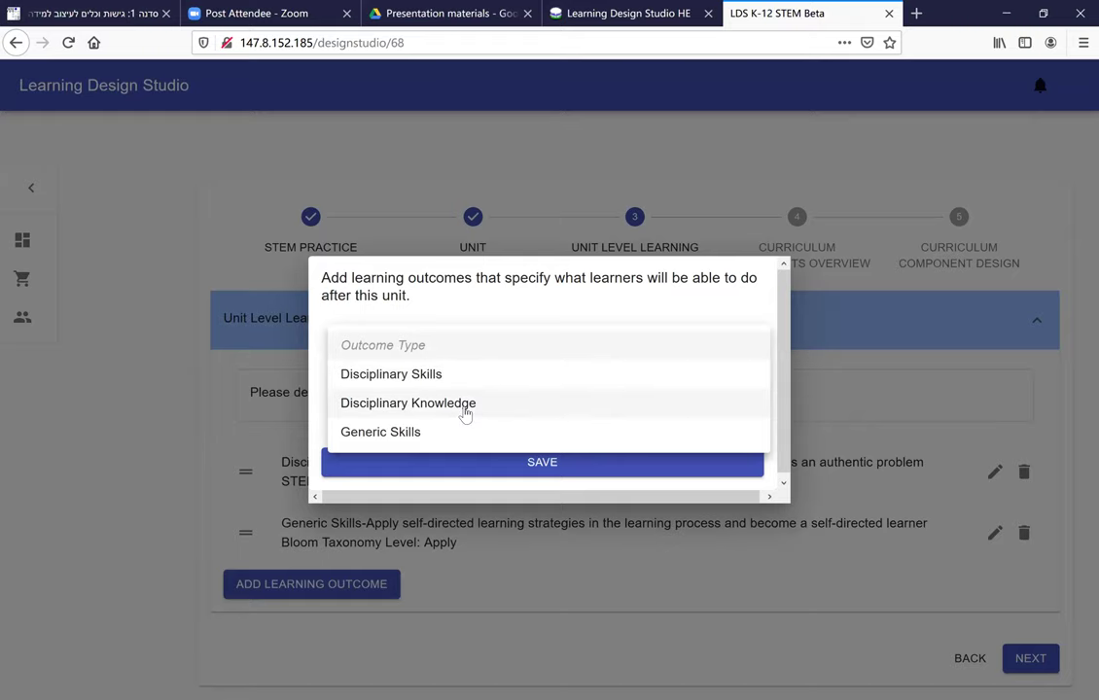
click(465, 403)
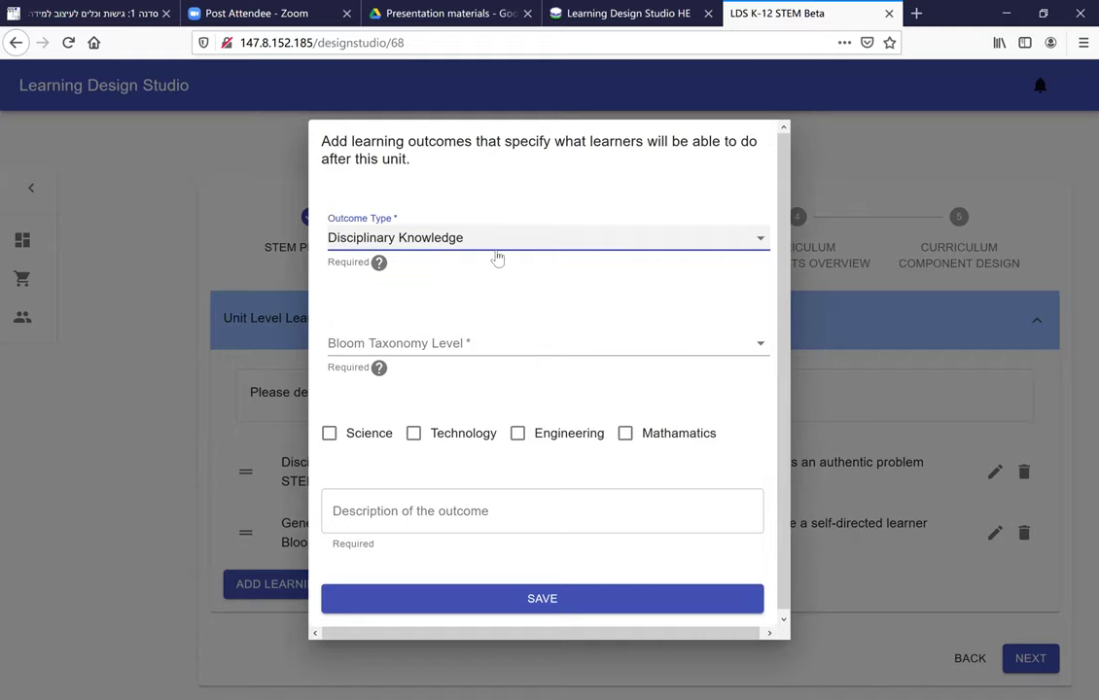
mouse_move(379, 275)
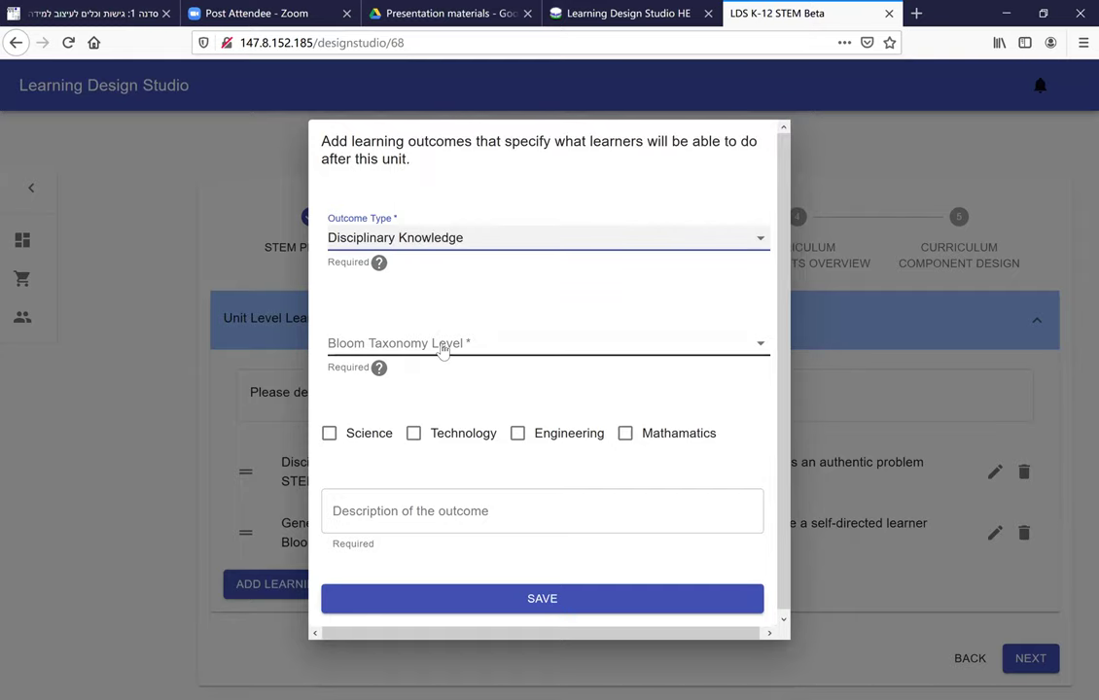
click(439, 343)
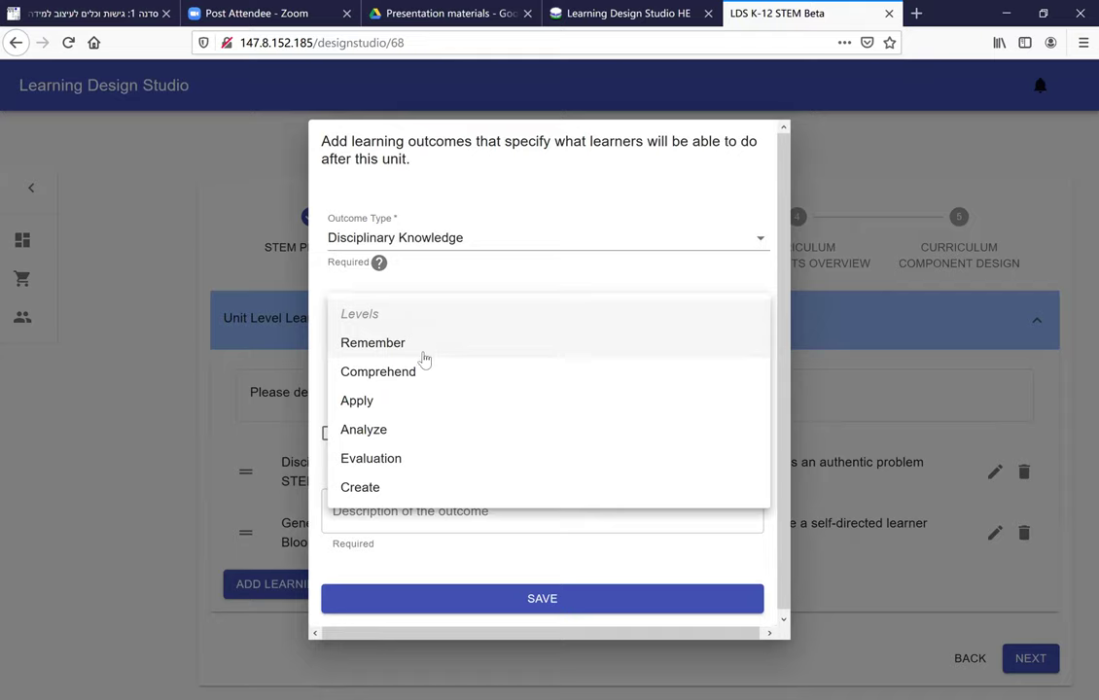
click(418, 376)
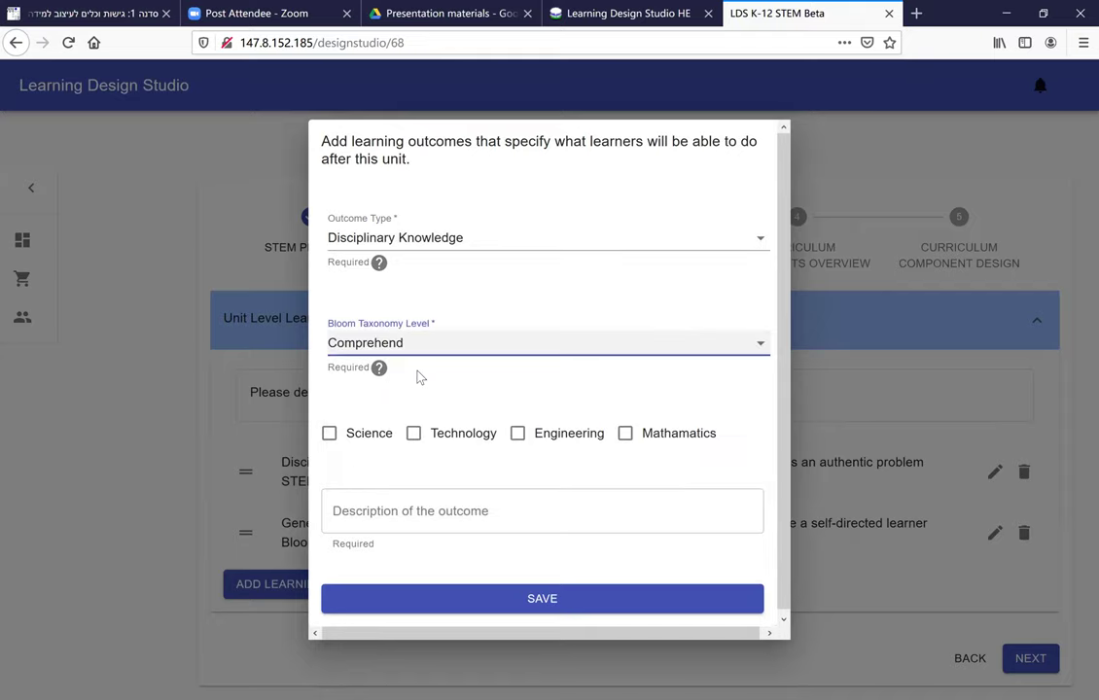
click(330, 434)
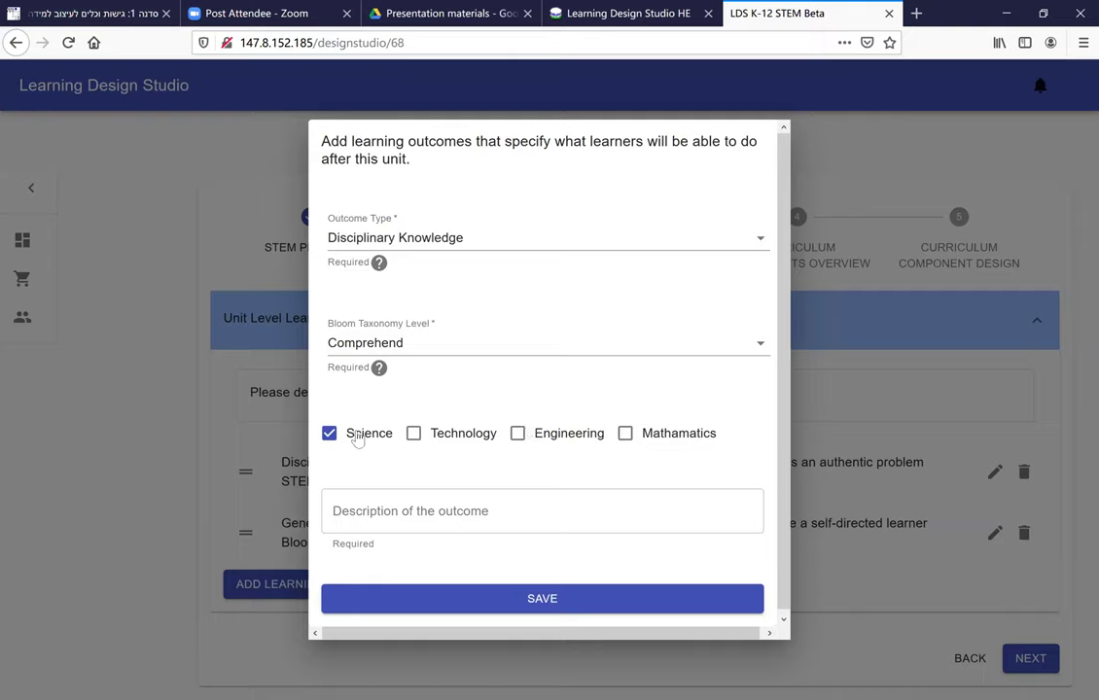
Describe the outcome as "Explain the concept of electric circuit" and save it
click(402, 508)
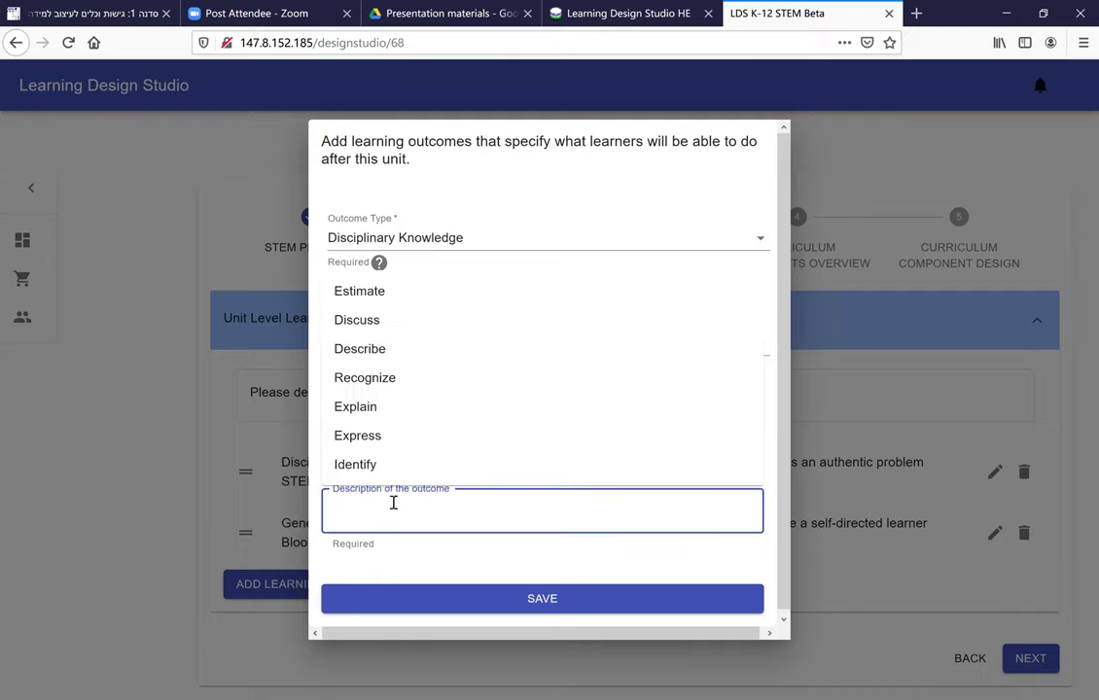
click(377, 410)
text(the concep)
key(BackSpace)
text(ept of electi)
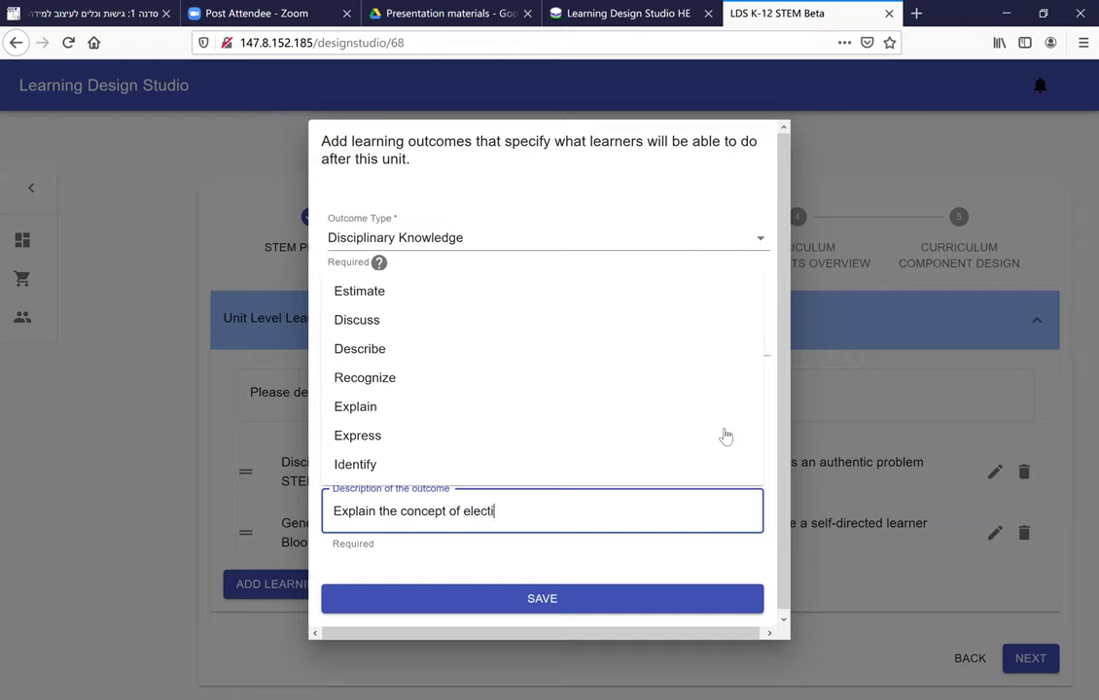
text(ric circuit)
click(600, 603)
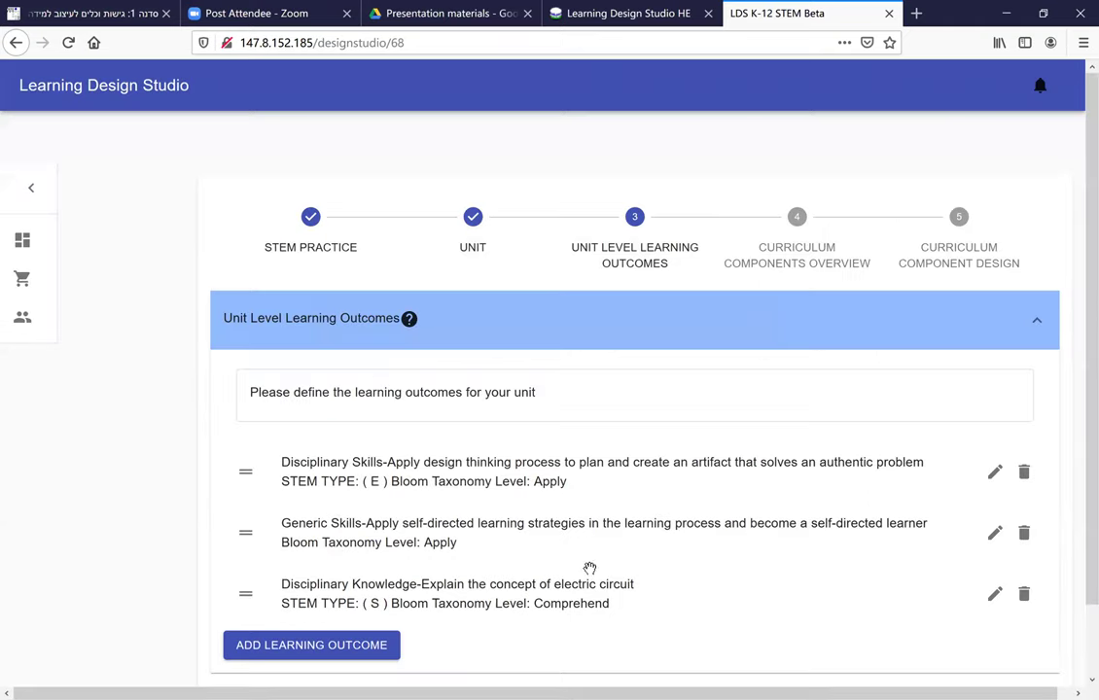
Start another Disciplinary Knowledge learning outcome at Bloom level Apply, categorized as Technology
scroll(304, 589, down, 1)
click(303, 585)
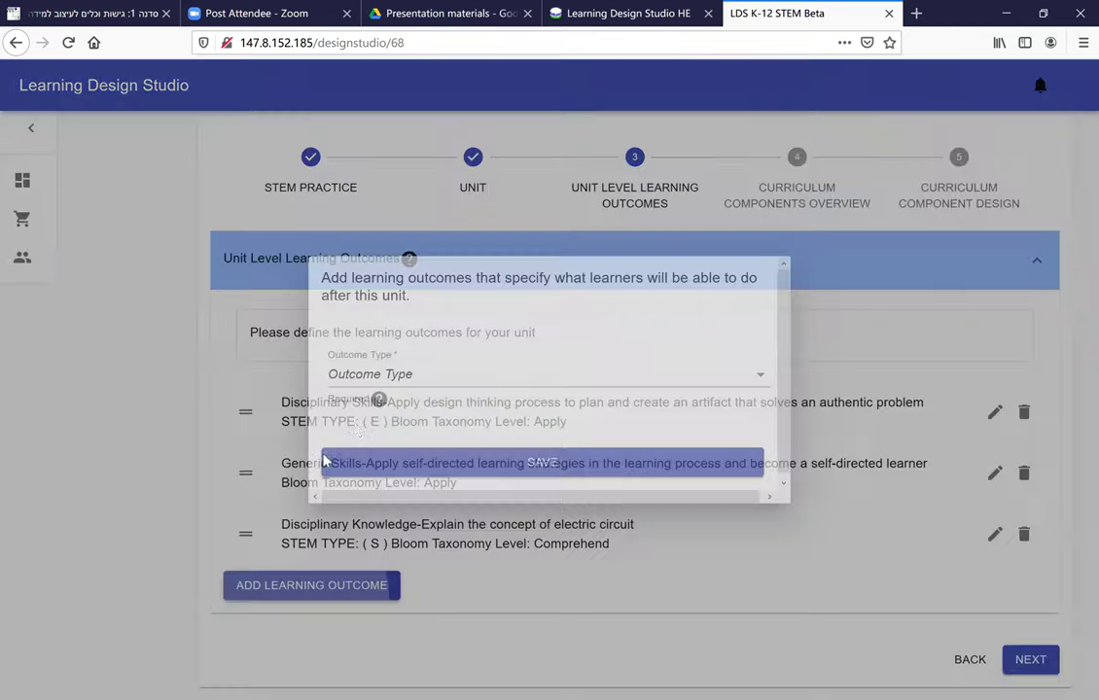
click(371, 382)
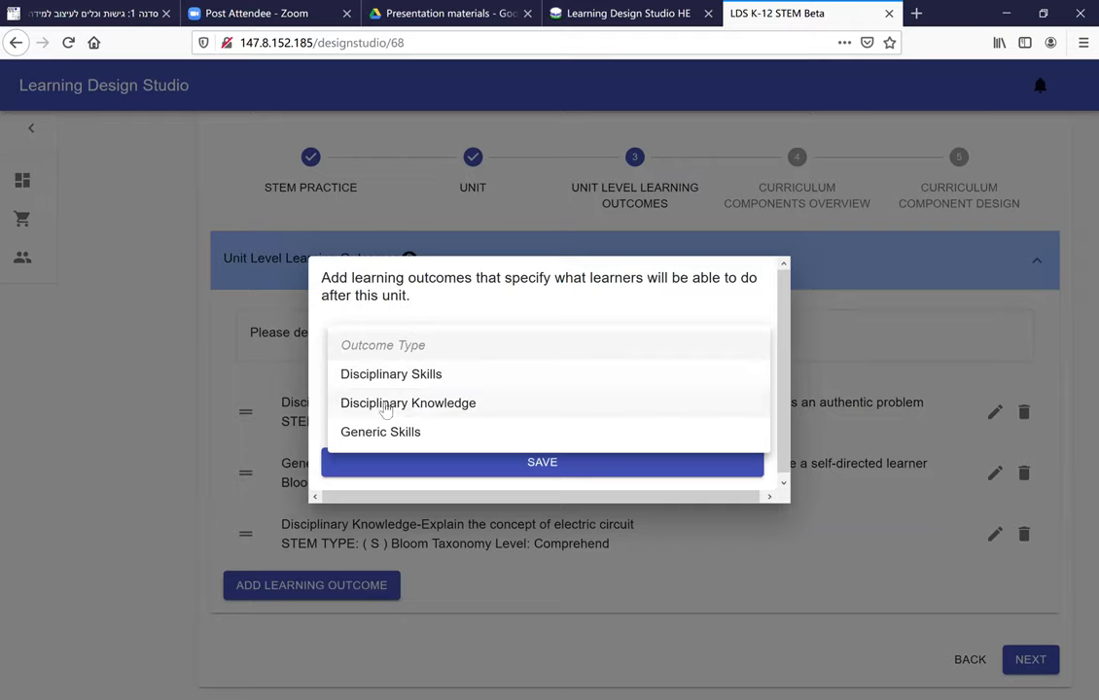
click(380, 400)
click(382, 345)
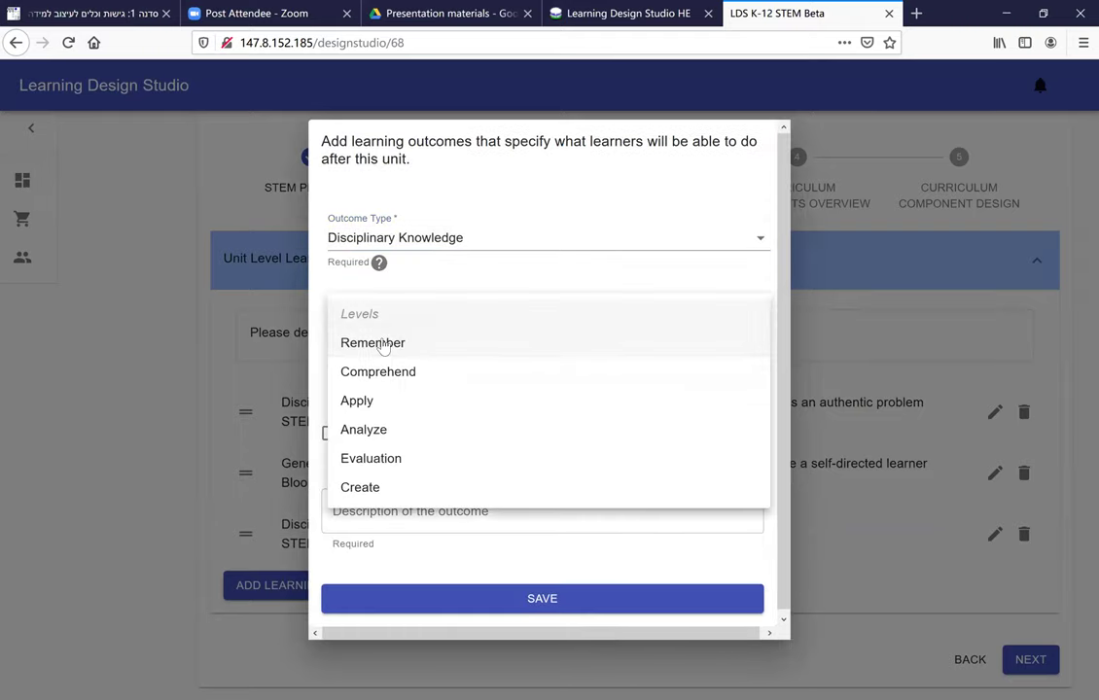
click(372, 403)
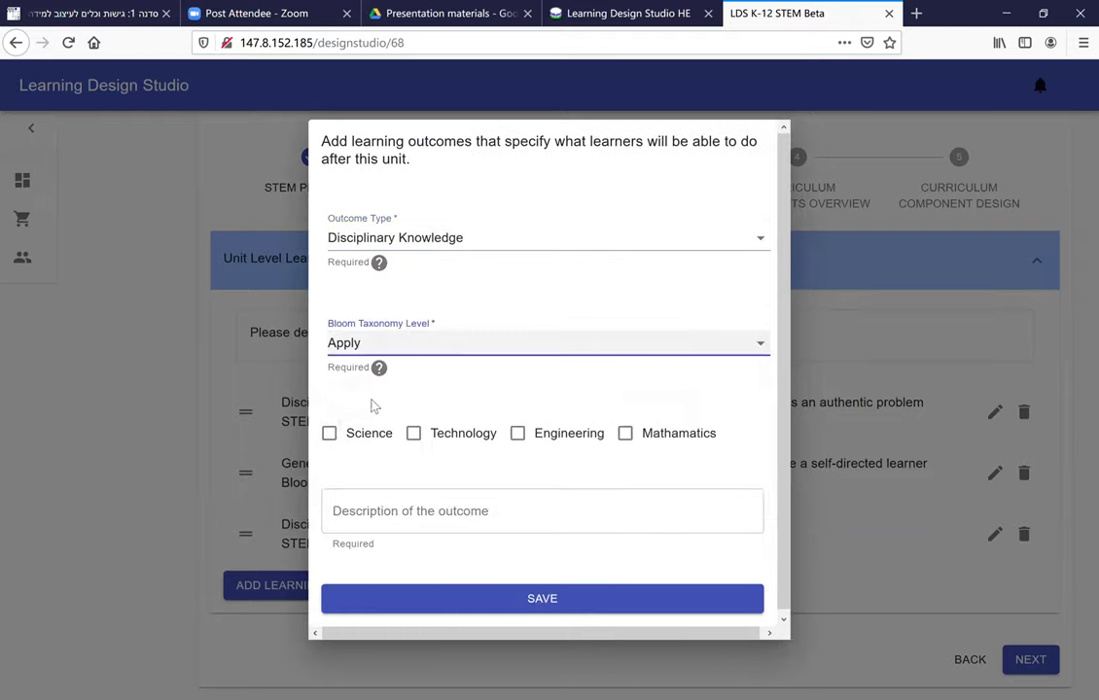
click(413, 434)
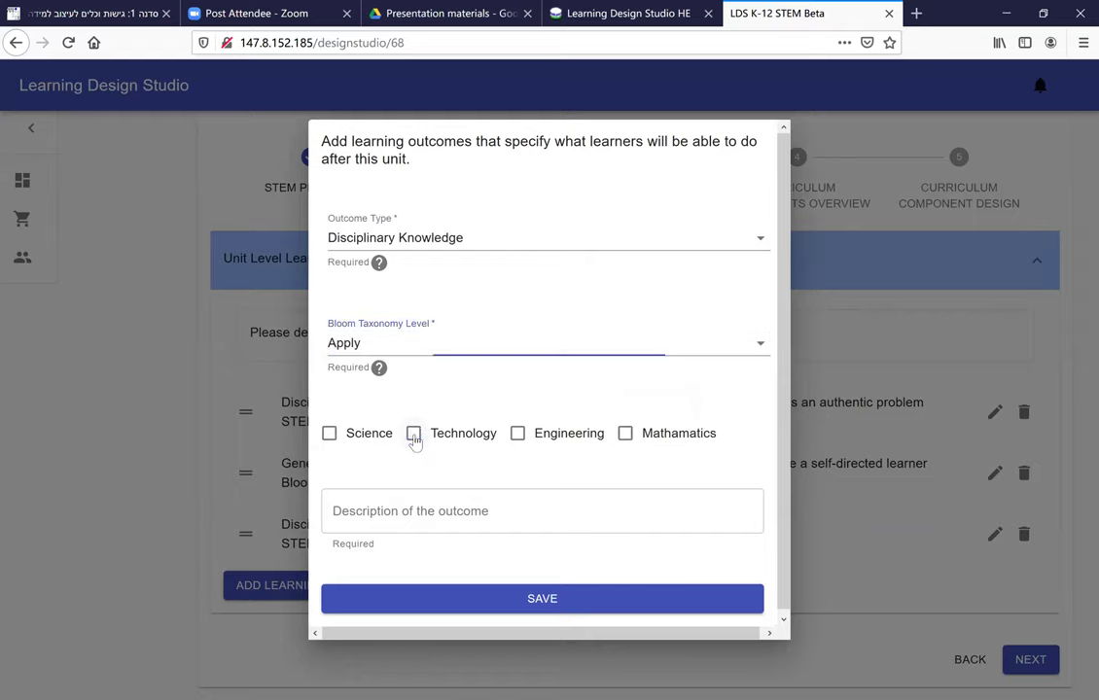
Describe the outcome as "Use sensors to create a smart backpack", save it and proceed to the curriculum components overview
click(382, 506)
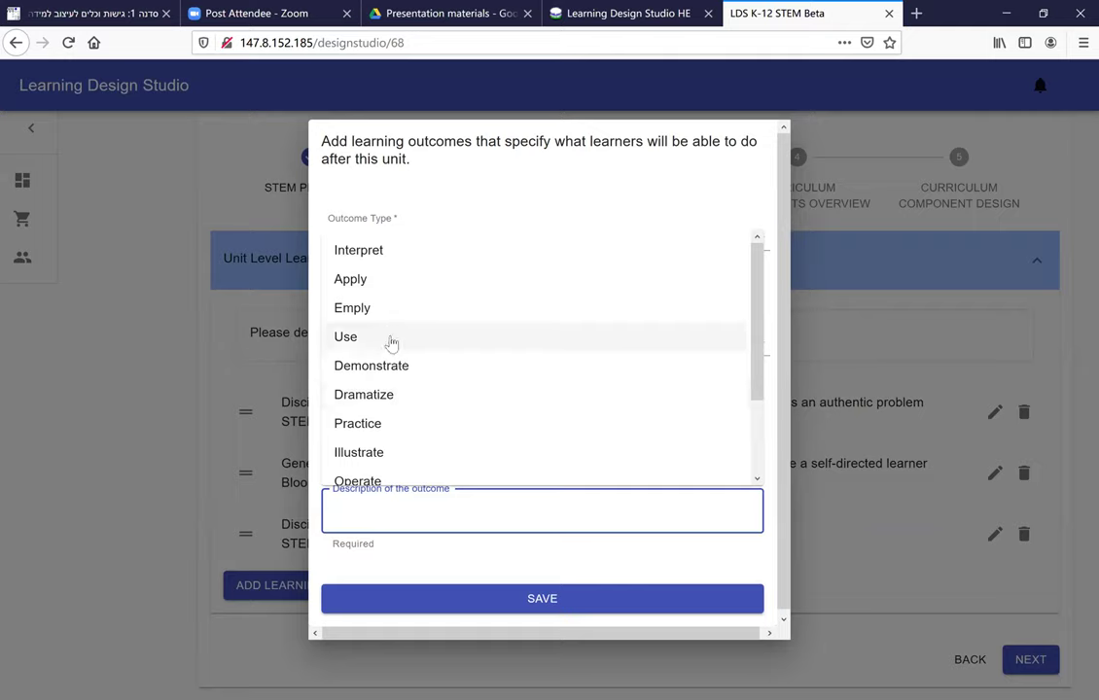
scroll(389, 335, down, 1)
scroll(390, 335, down, 2)
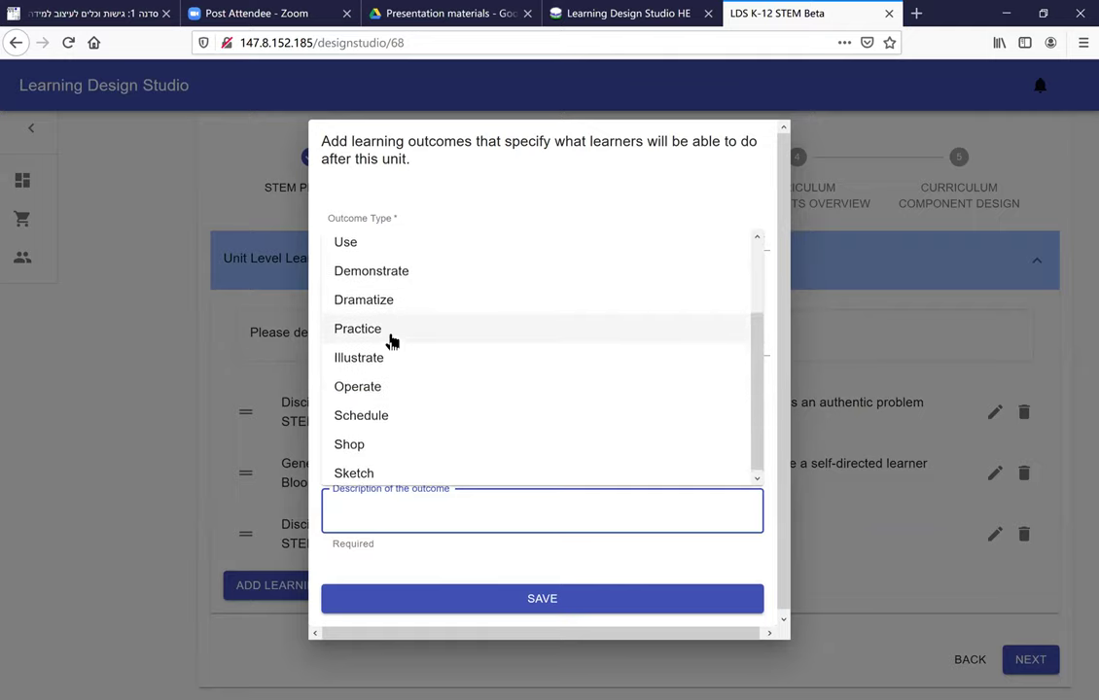
scroll(385, 310, up, 3)
click(368, 339)
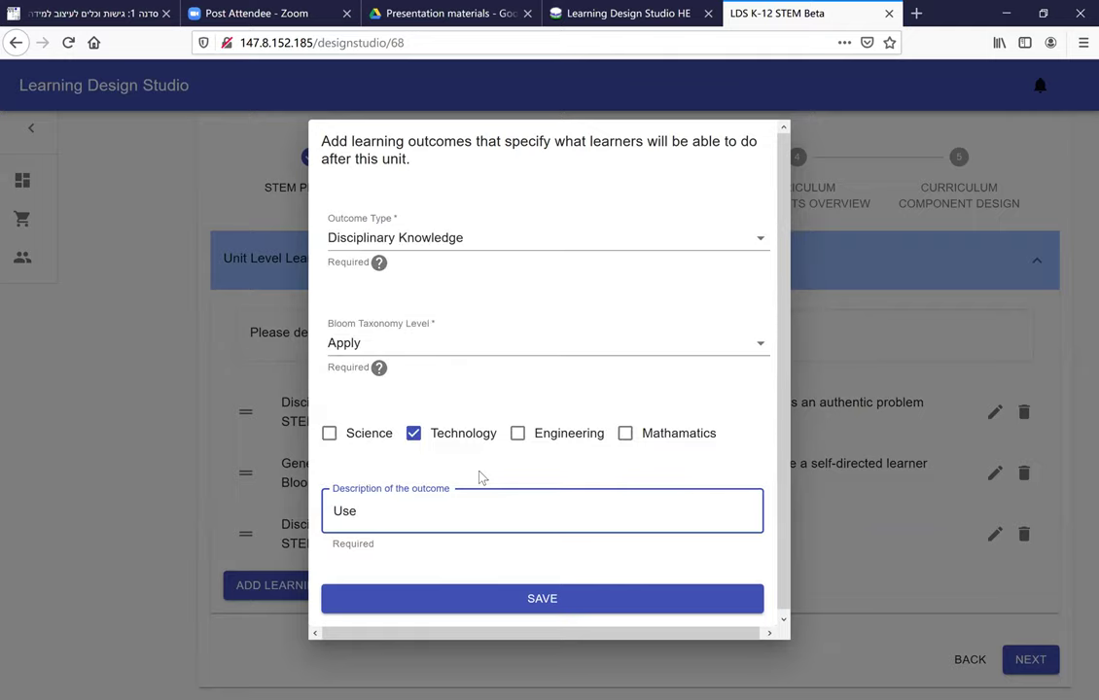
text(sensors to create a sma)
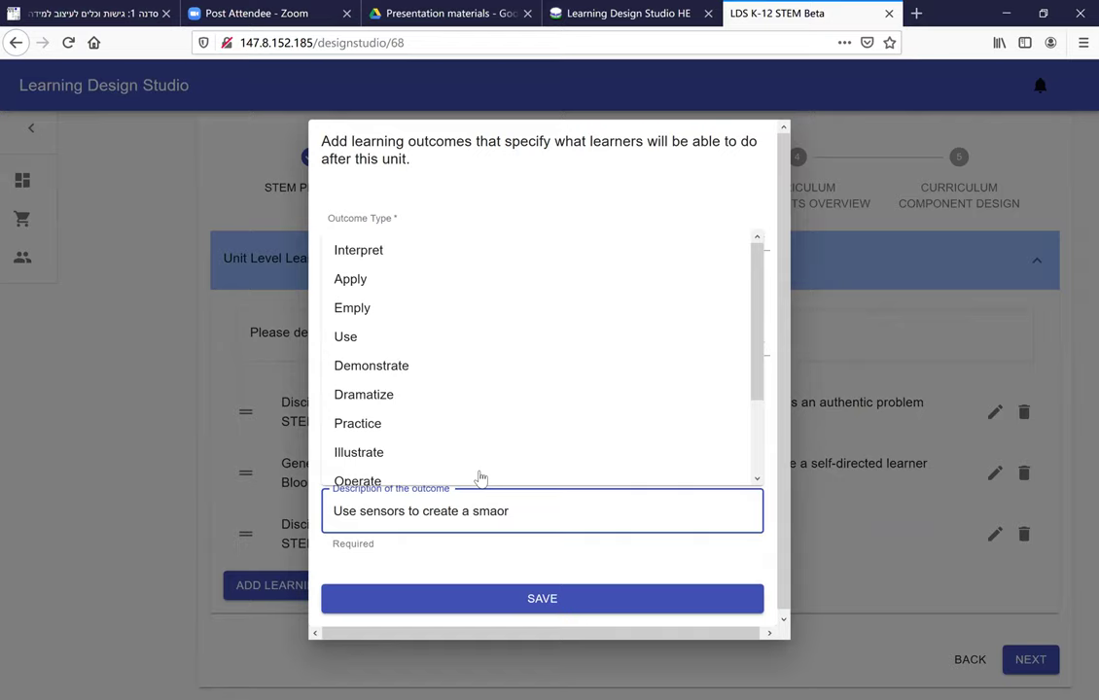
text(rtba)
key(BackSpace)
text(b)
text(akcp)
key(BackSpace)
key(BackSpace)
key(BackSpace)
text(ckpack)
click(588, 600)
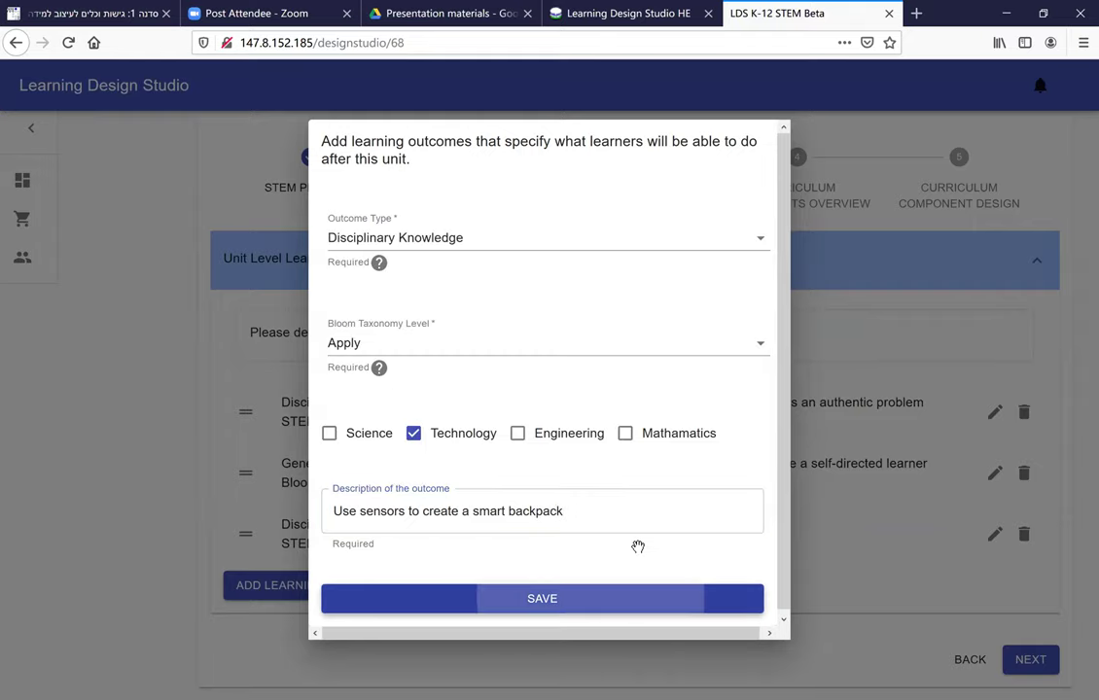
scroll(311, 360, down, 1)
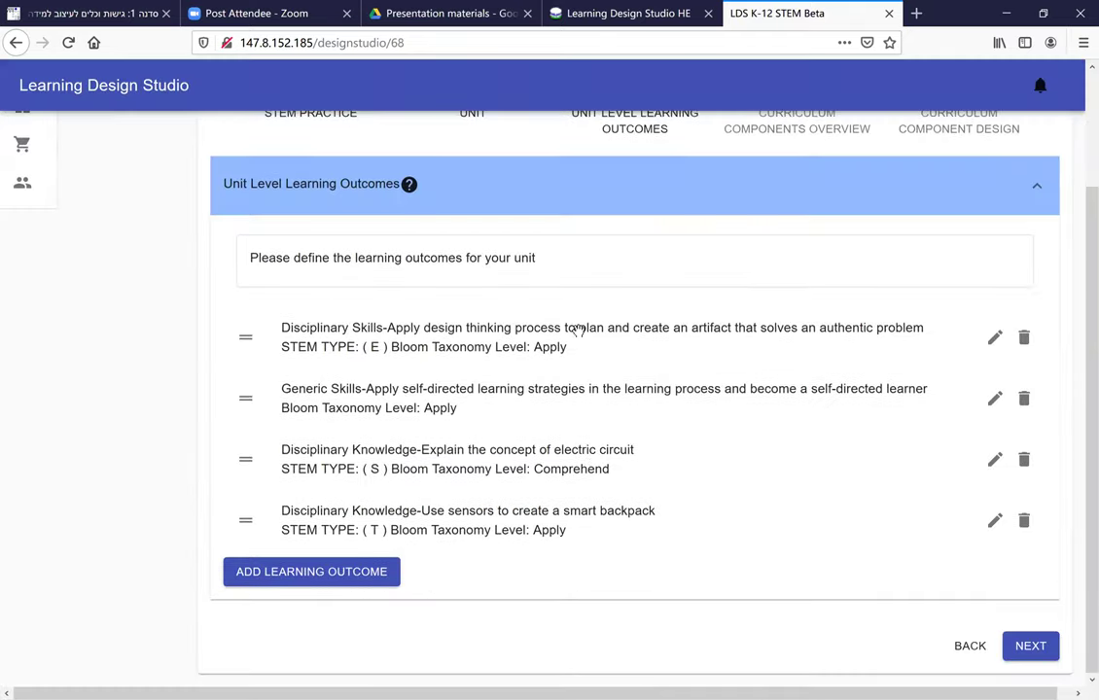
click(1031, 647)
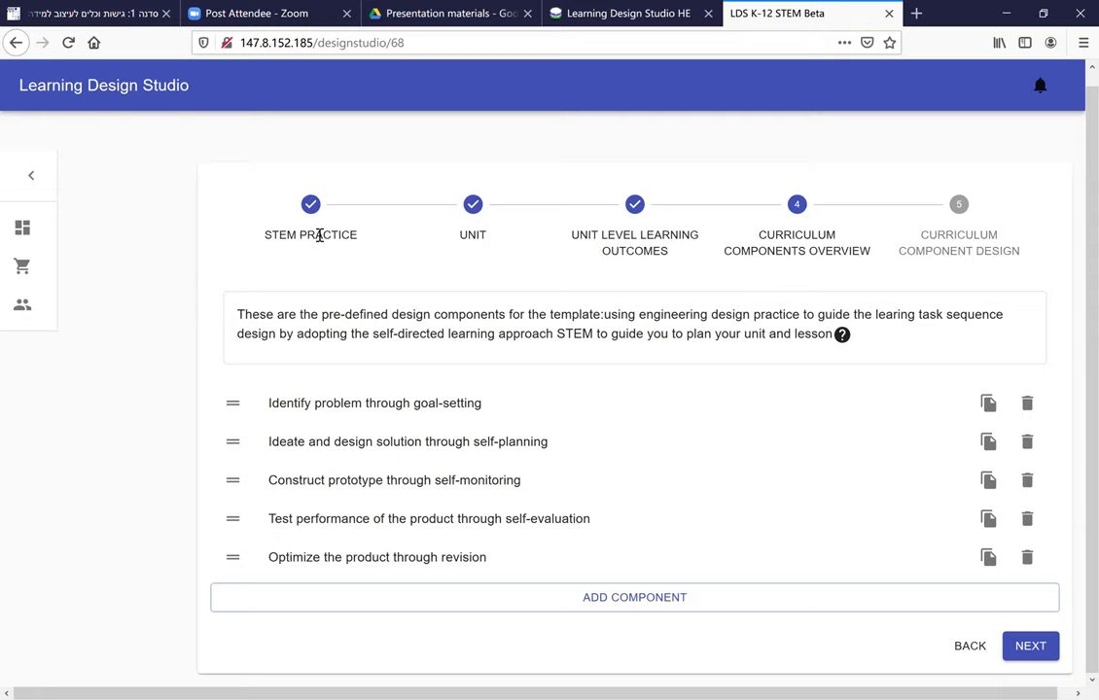
Reselect Engineering Design SDL as the STEM practice with data re-initialization and proceed to the unit level learning outcomes
drag(266, 236, 354, 239)
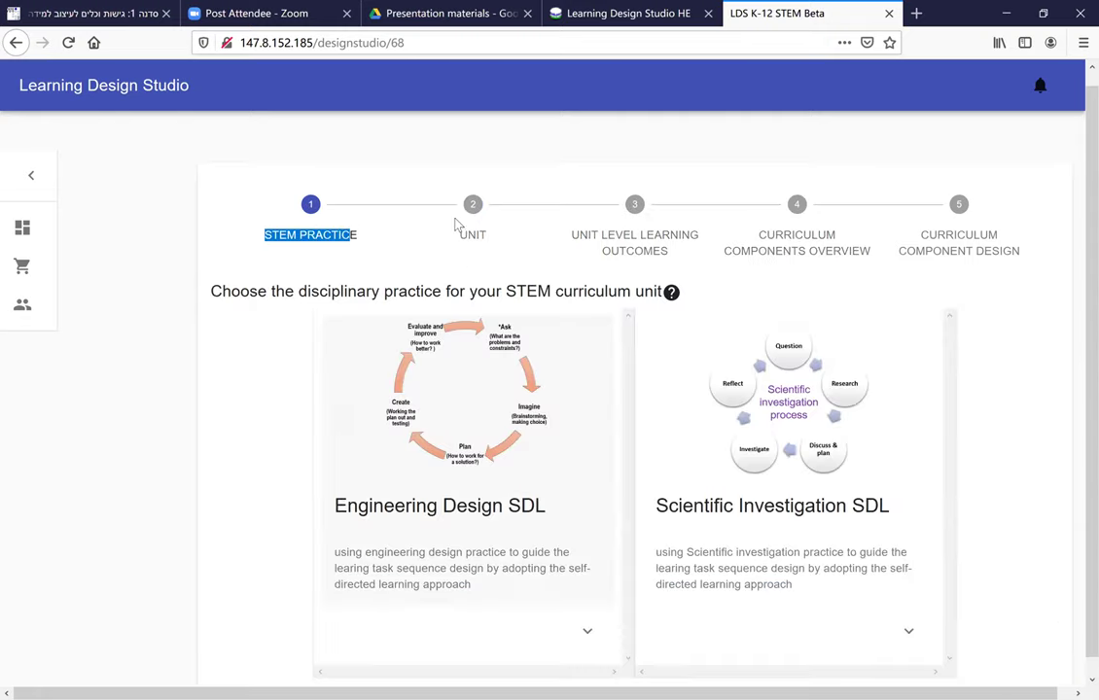
scroll(769, 351, down, 1)
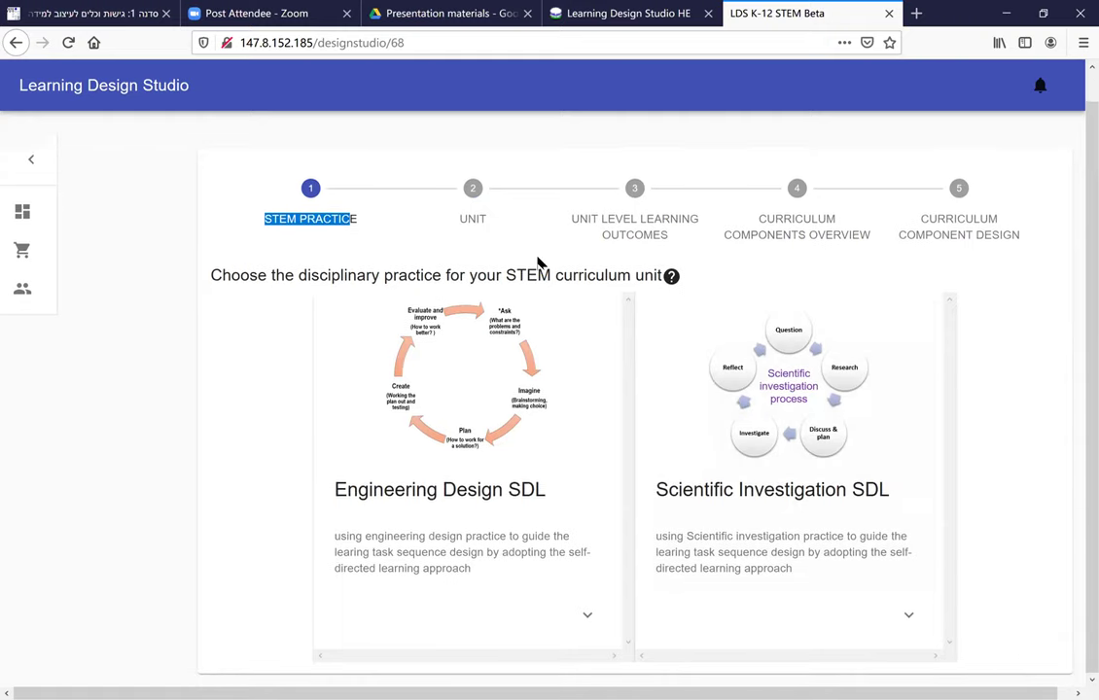
click(466, 410)
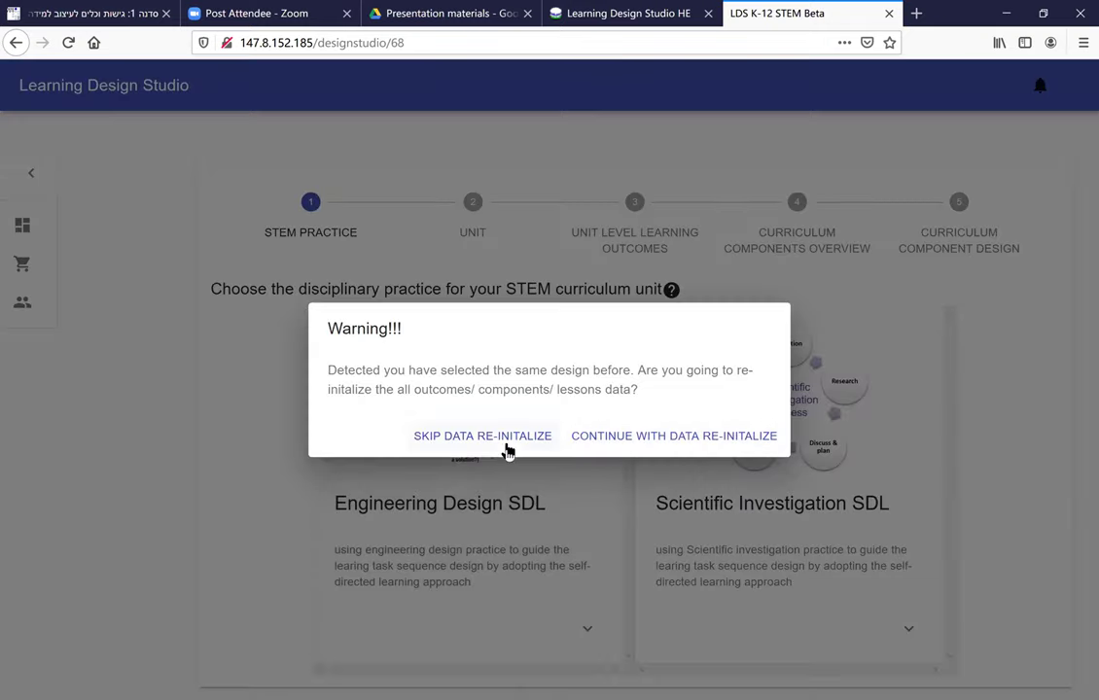
click(624, 440)
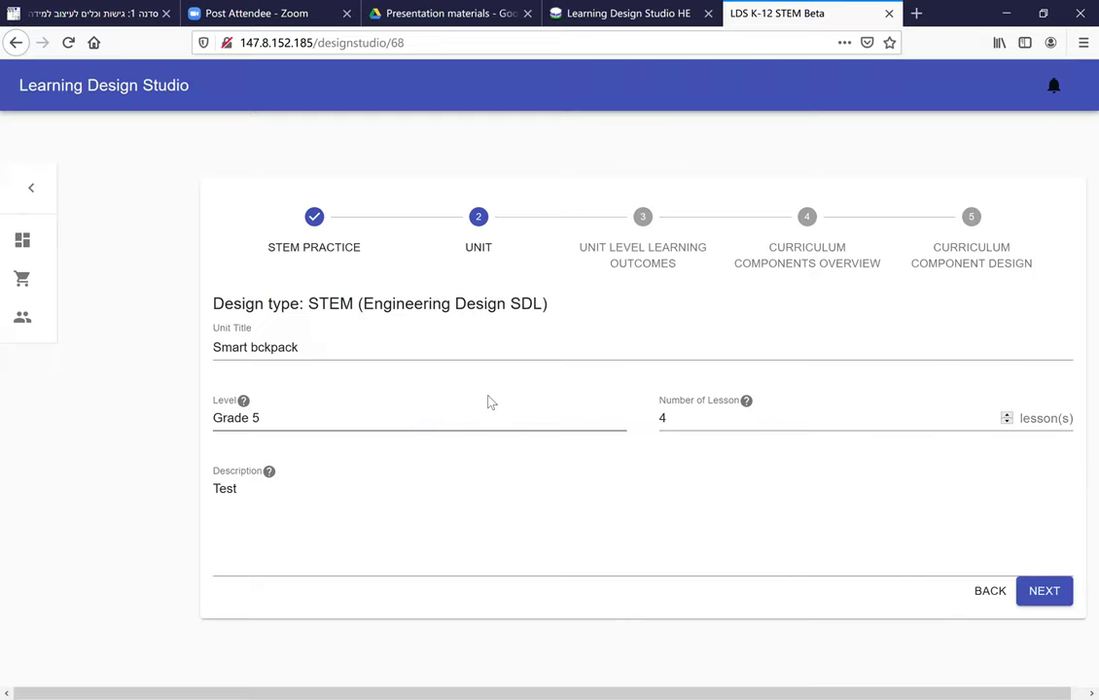
click(1049, 592)
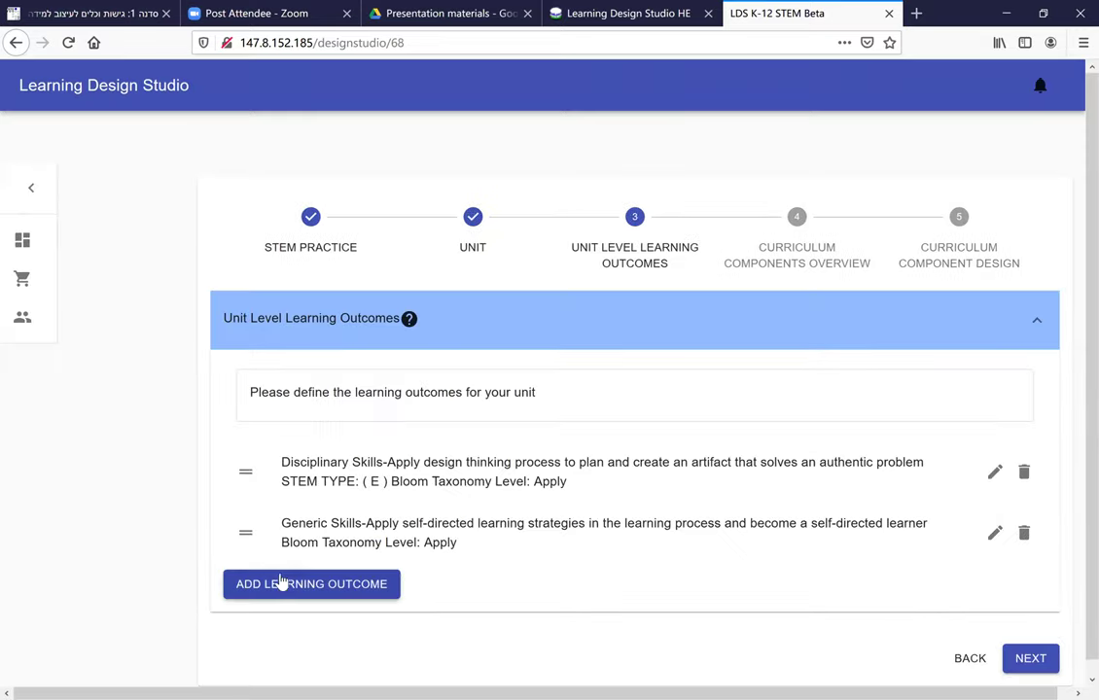
Proceed past the unit level learning outcomes and the curriculum components overview to the curriculum component design stage
click(1020, 658)
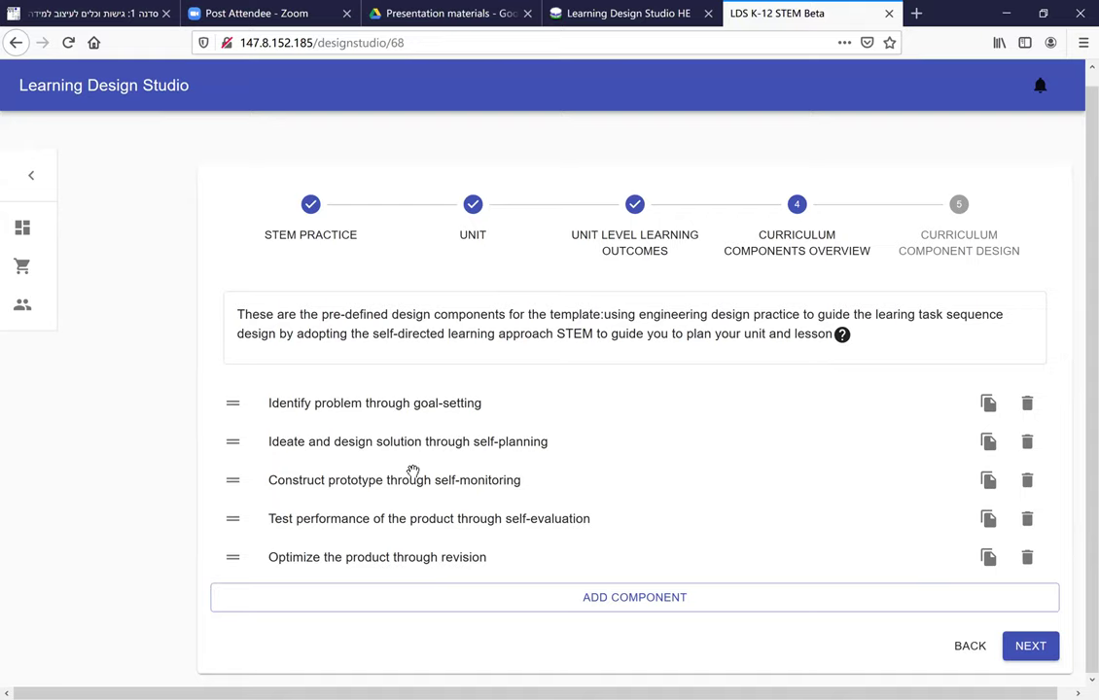
click(1042, 658)
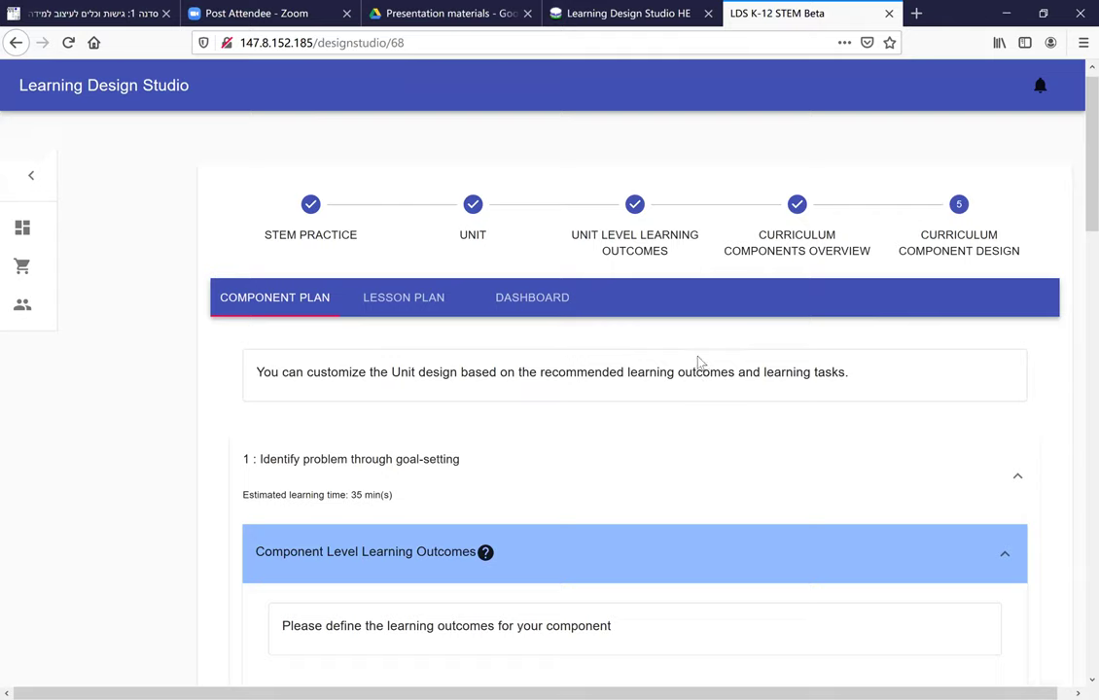
Examine the component level learning outcomes under "Identify problem through goal-setting" and the unit level outcomes they belong to
scroll(632, 346, down, 2)
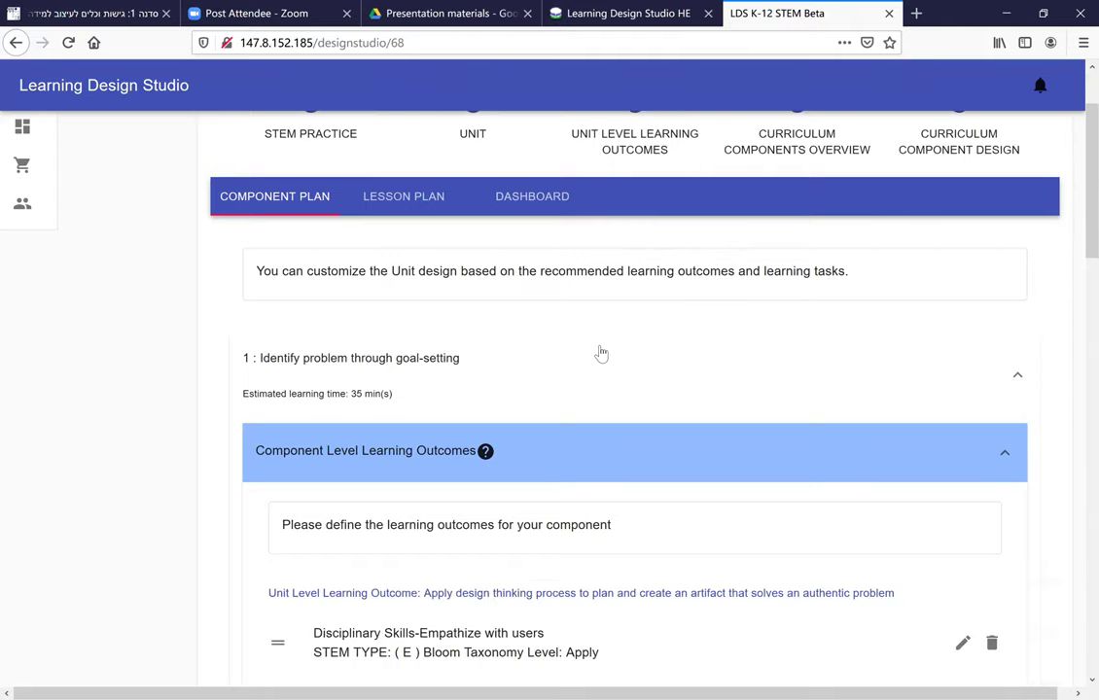
scroll(579, 350, down, 2)
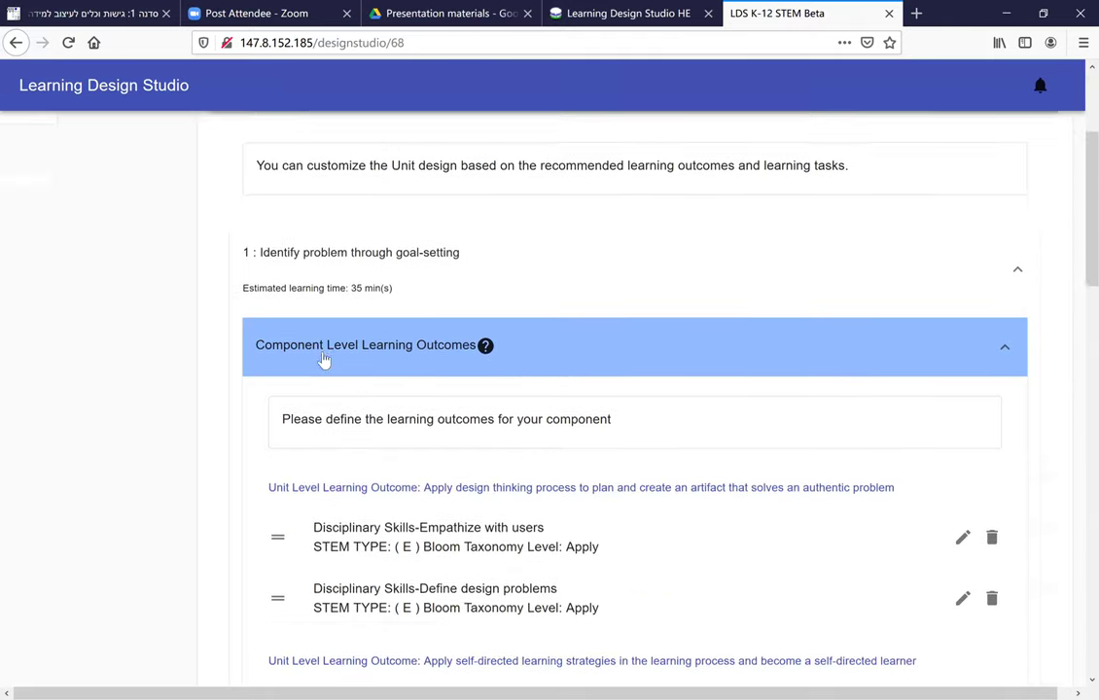
scroll(292, 366, up, 2)
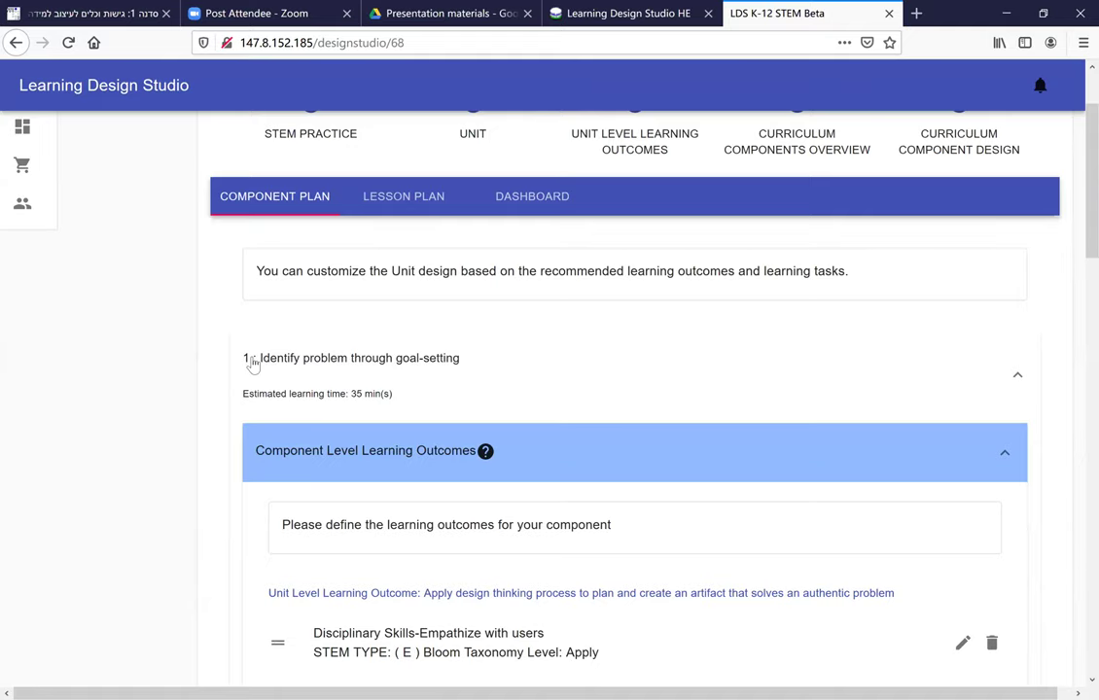
scroll(291, 362, down, 1)
scroll(289, 364, down, 2)
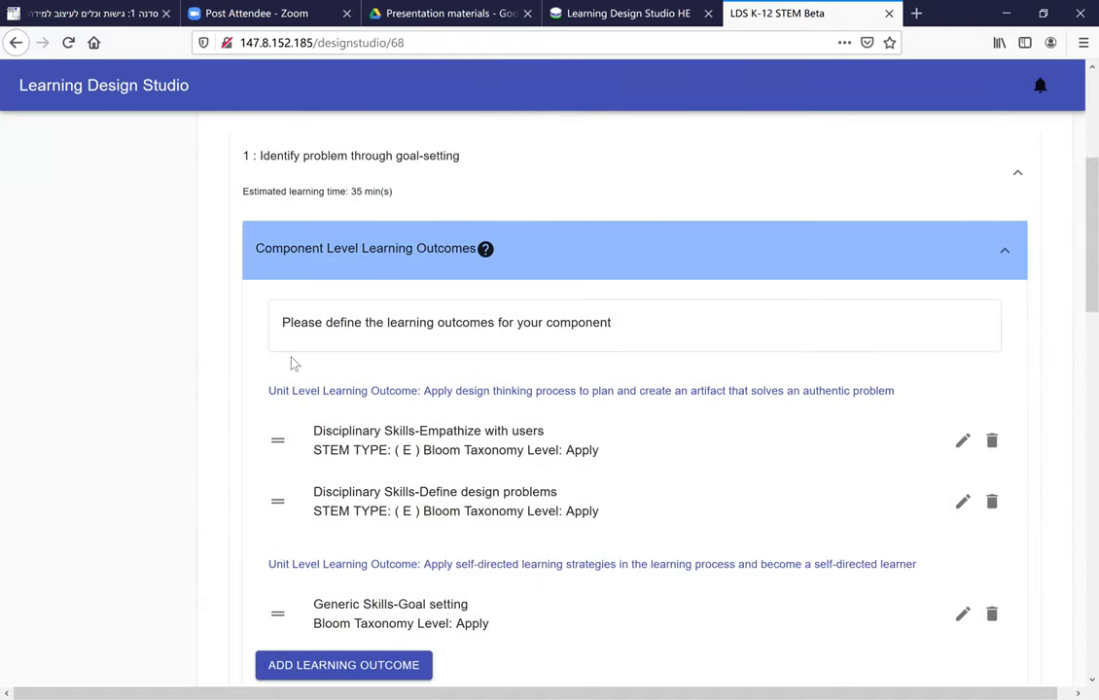
scroll(424, 322, up, 2)
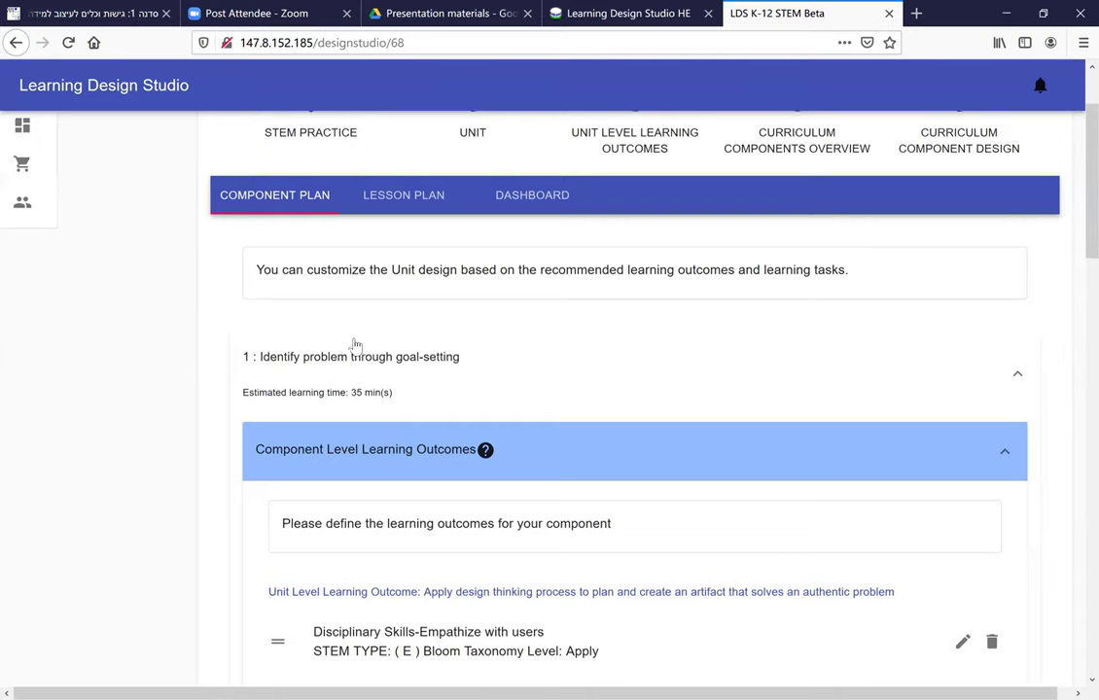
scroll(390, 346, down, 2)
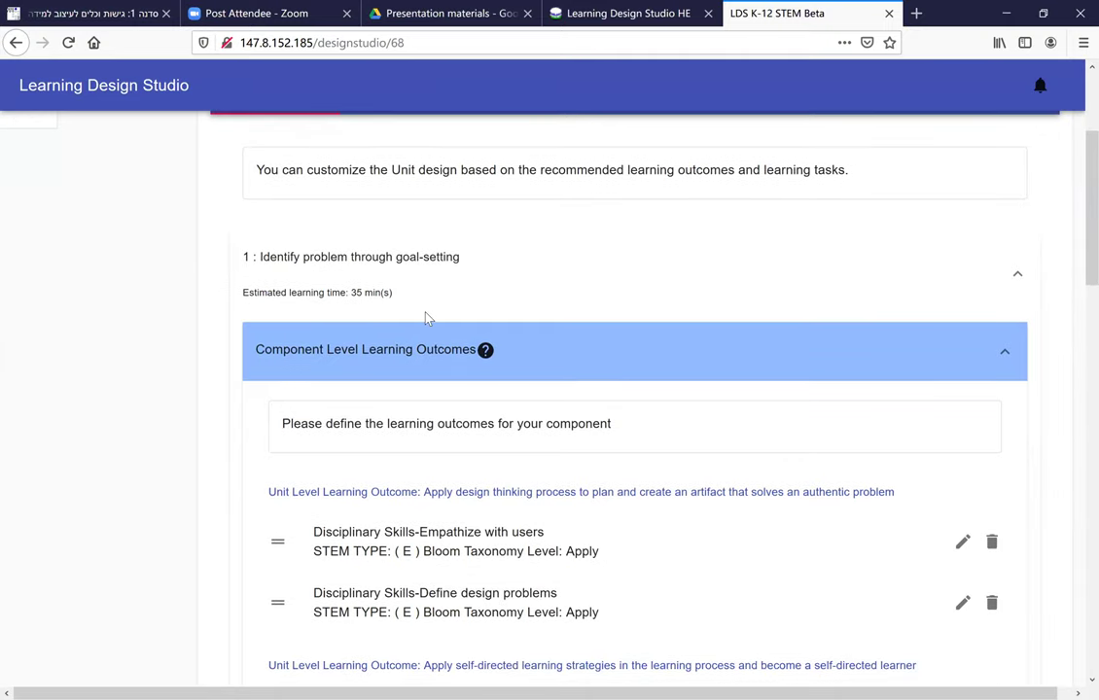
scroll(451, 382, down, 2)
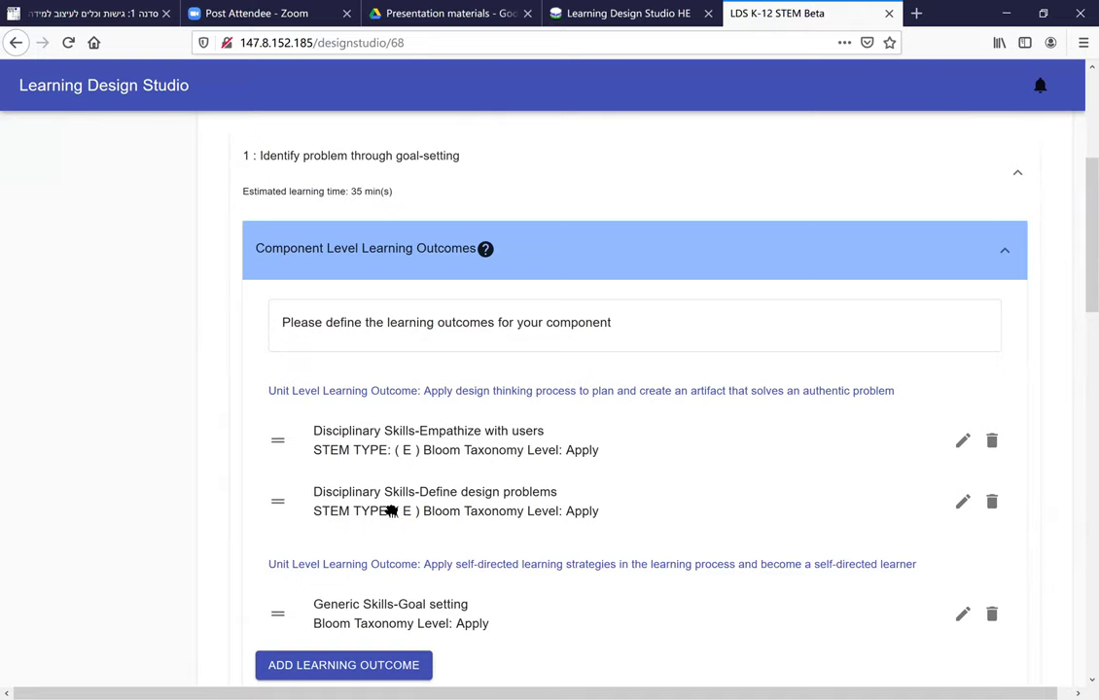
scroll(433, 462, down, 2)
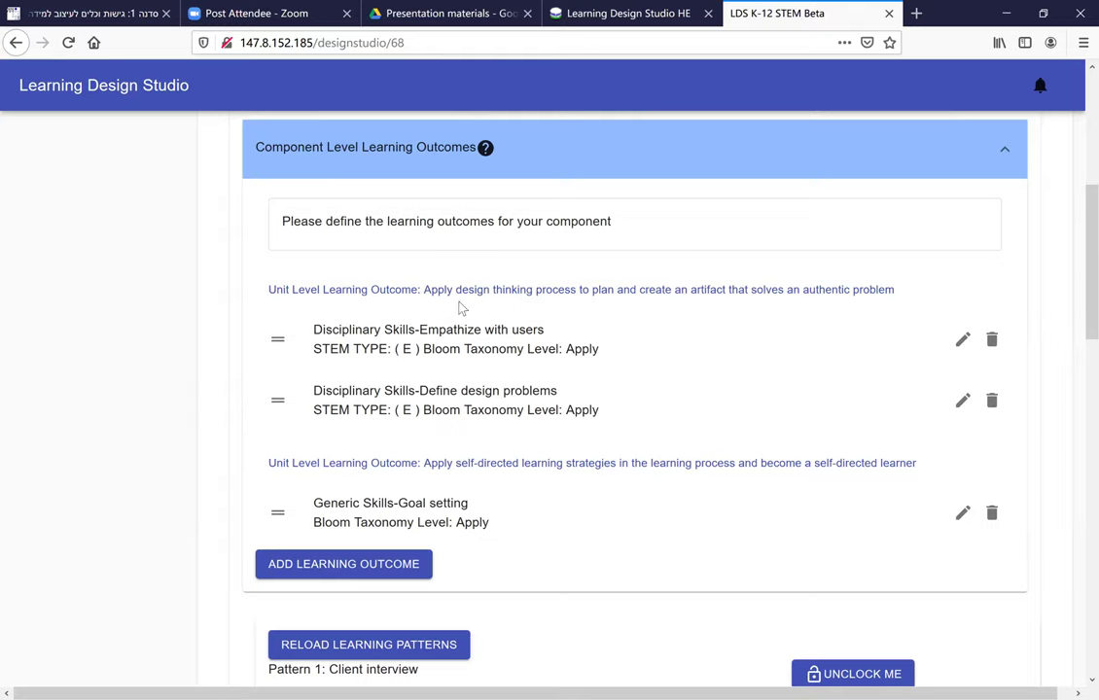
scroll(496, 346, down, 2)
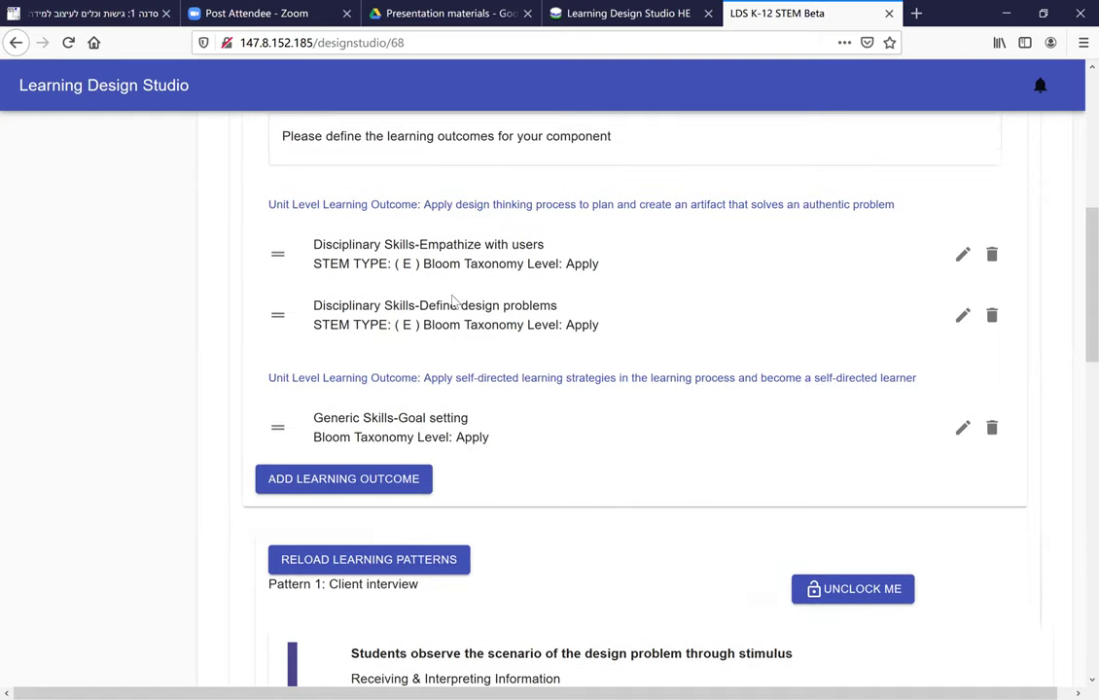
scroll(453, 301, up, 4)
Examine the learning tasks in the Client interview pattern of the first component, including their durations, groupings, resources and assessed outcomes
scroll(496, 425, down, 8)
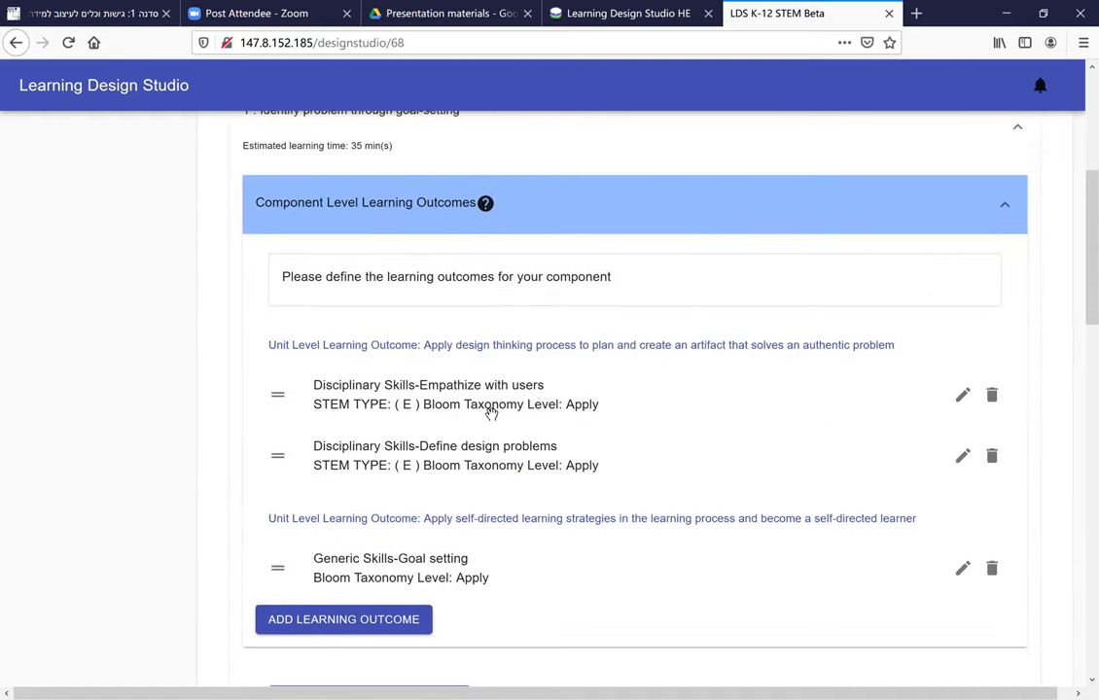
scroll(494, 414, down, 1)
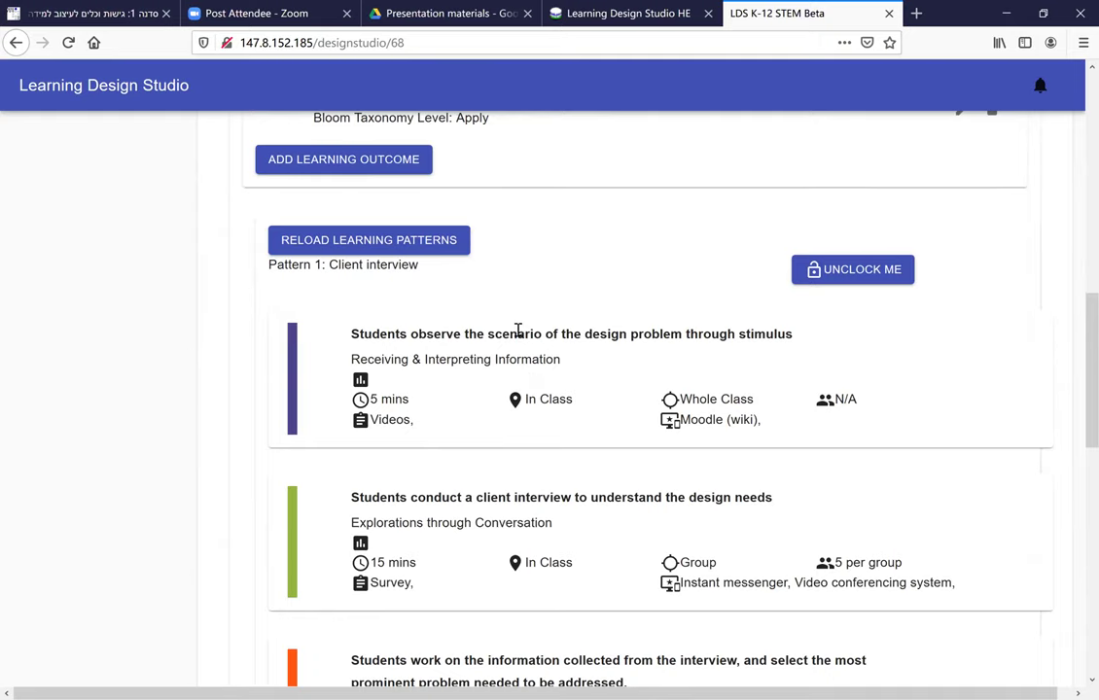
scroll(518, 331, down, 2)
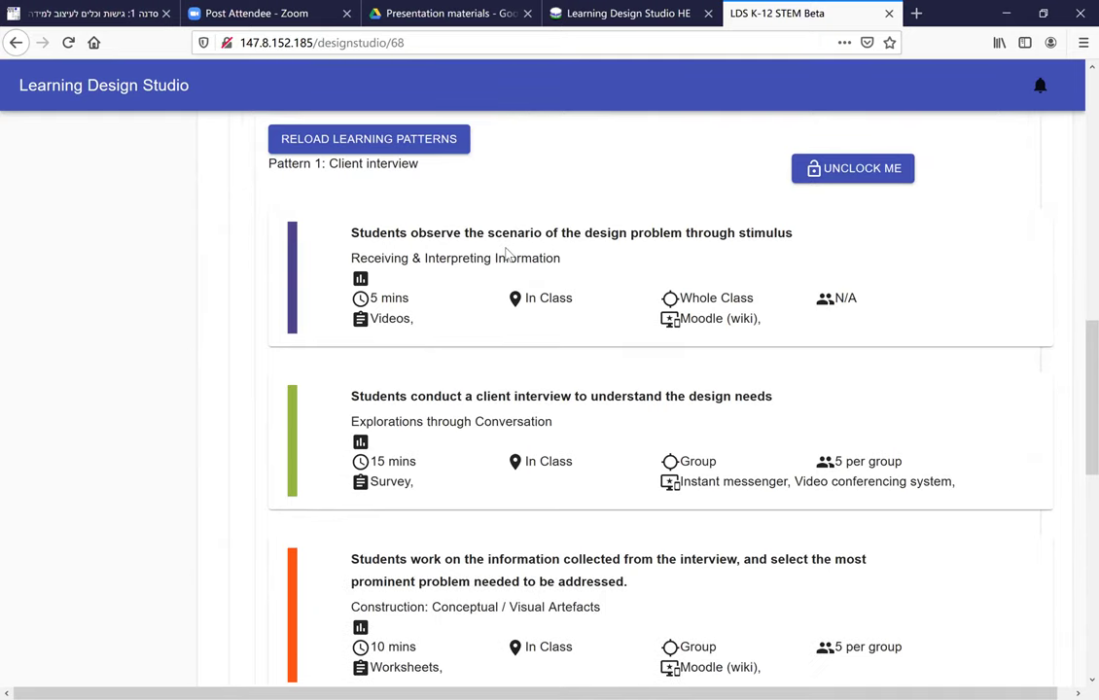
scroll(423, 250, down, 2)
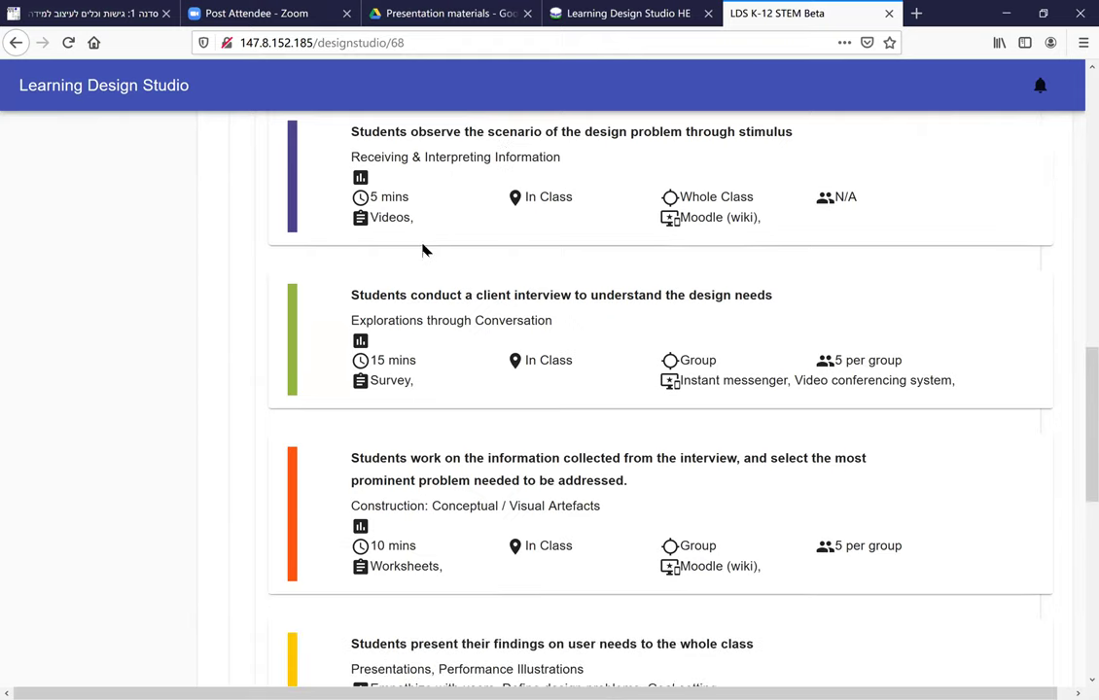
scroll(516, 287, up, 6)
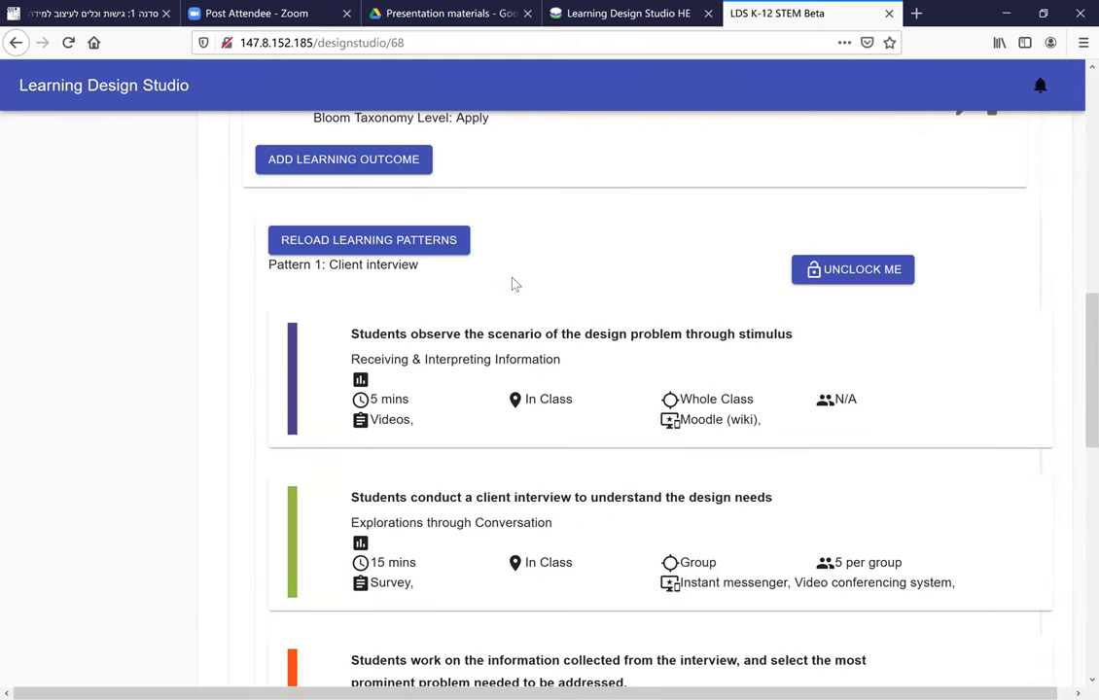
scroll(523, 285, up, 4)
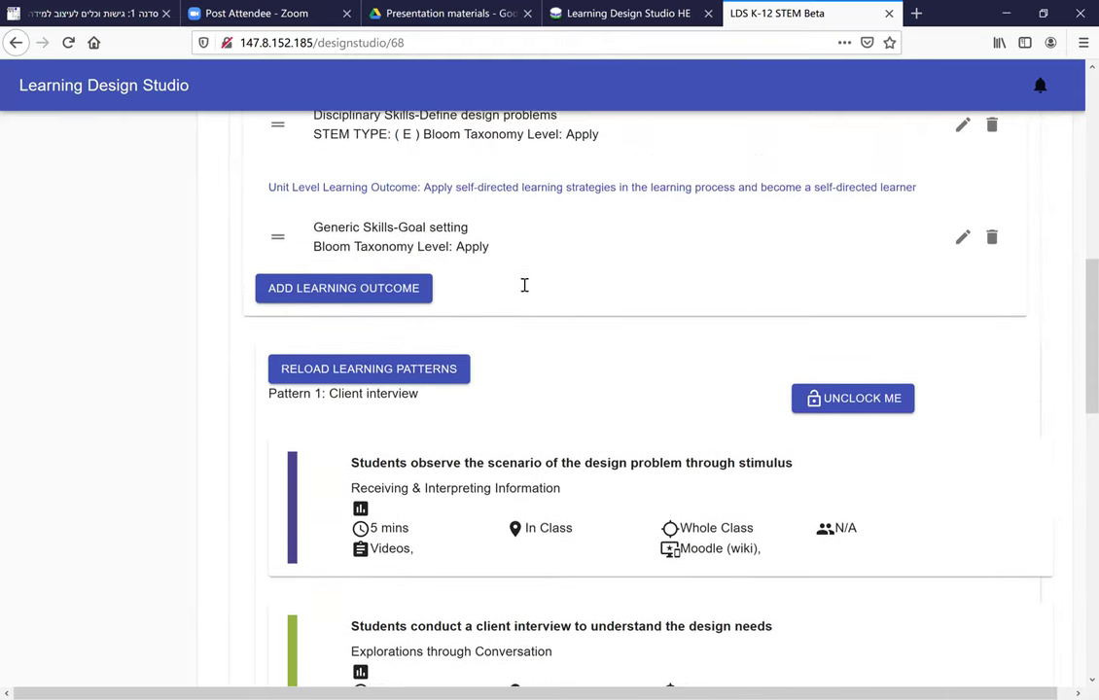
scroll(484, 273, up, 6)
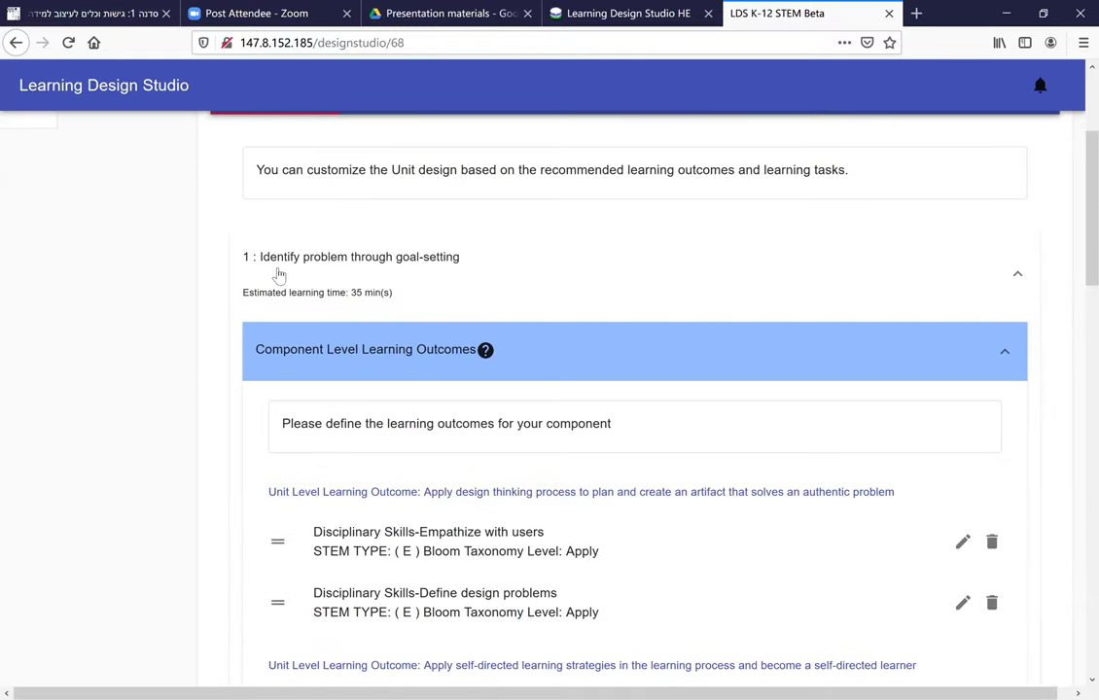
scroll(505, 311, down, 12)
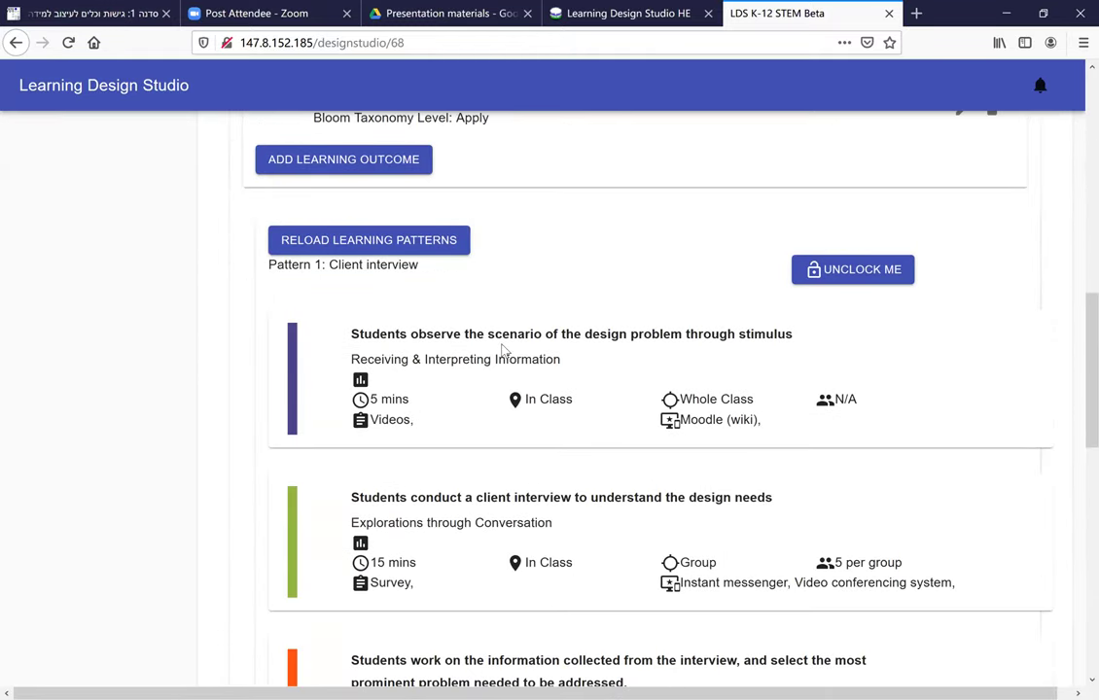
scroll(409, 253, down, 2)
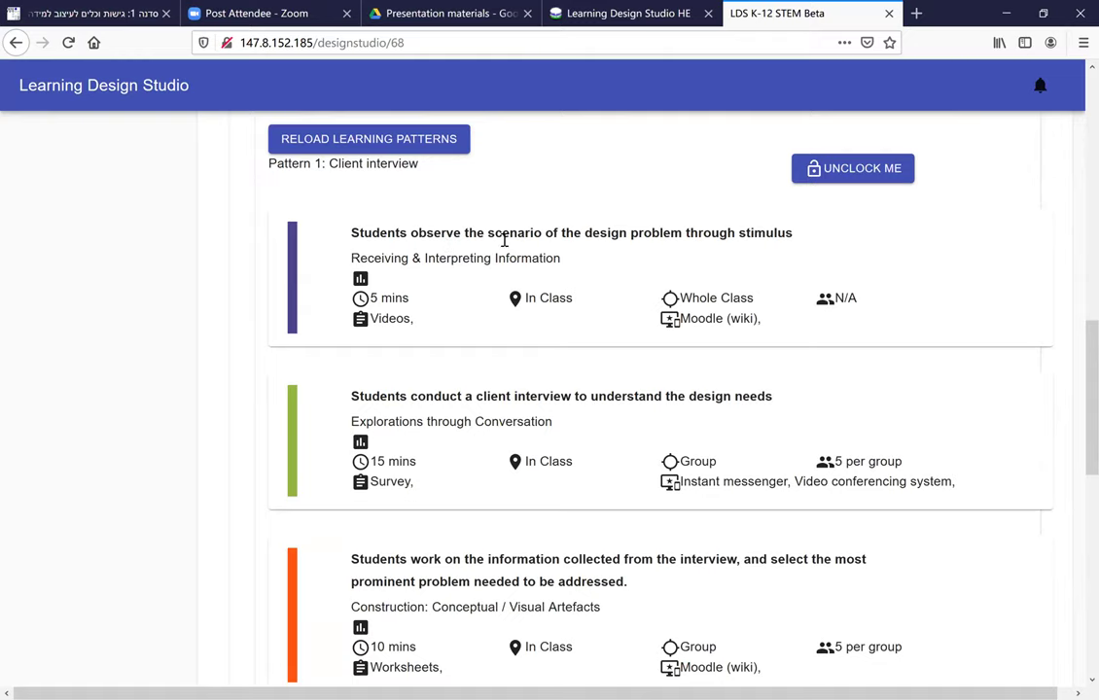
scroll(550, 238, down, 1)
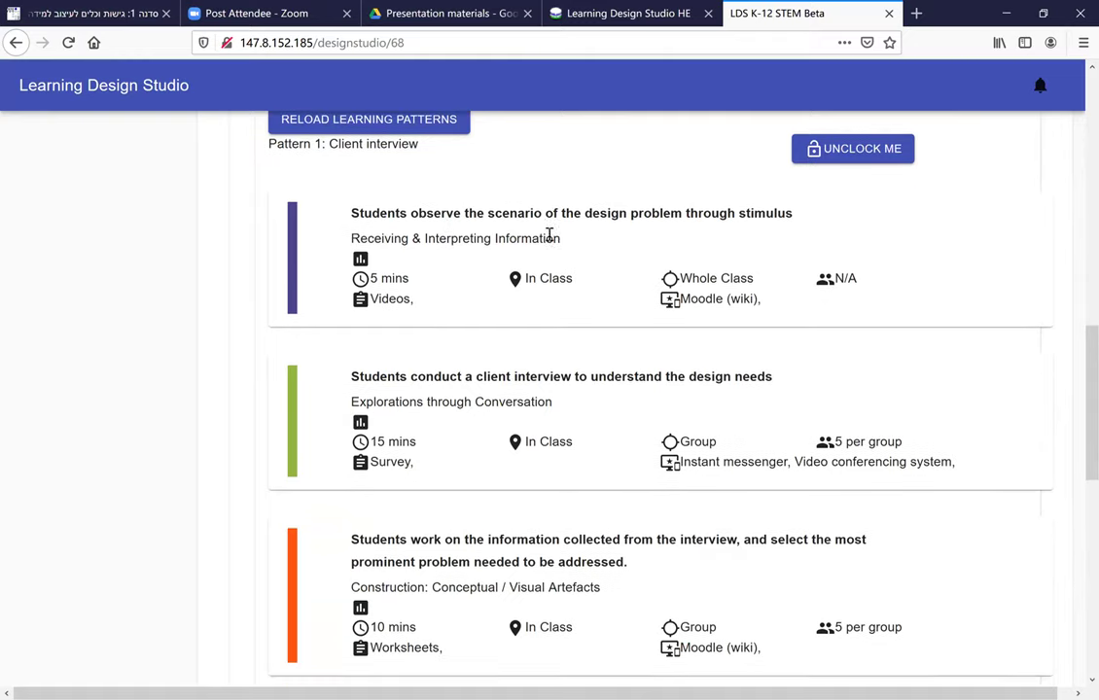
scroll(439, 315, down, 2)
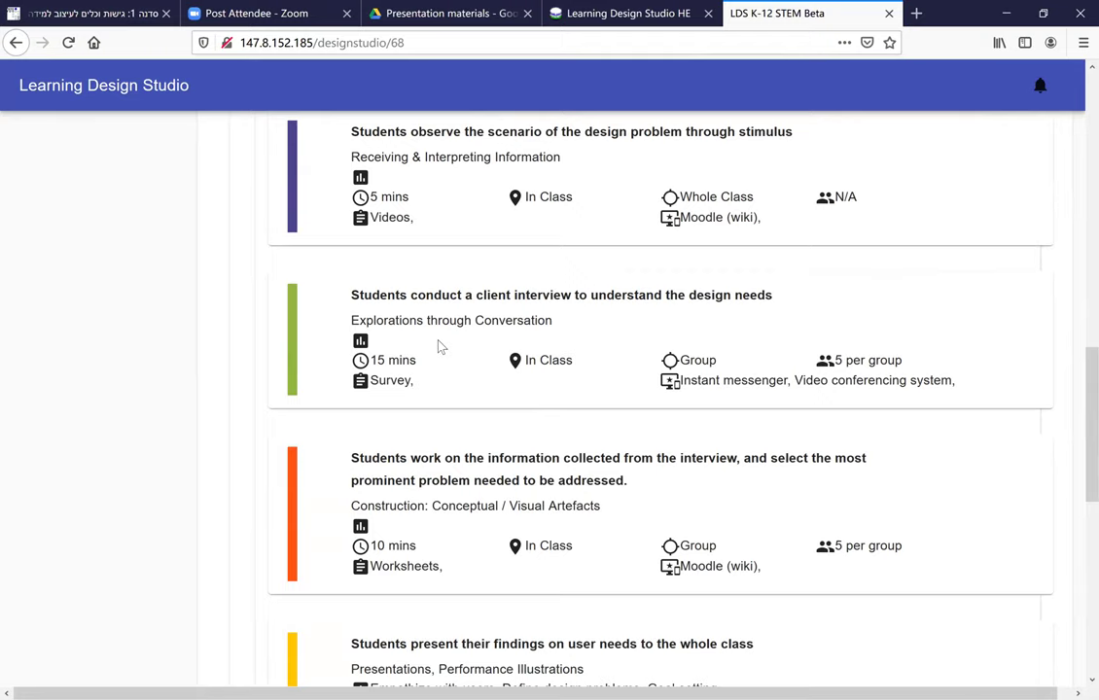
scroll(435, 346, down, 2)
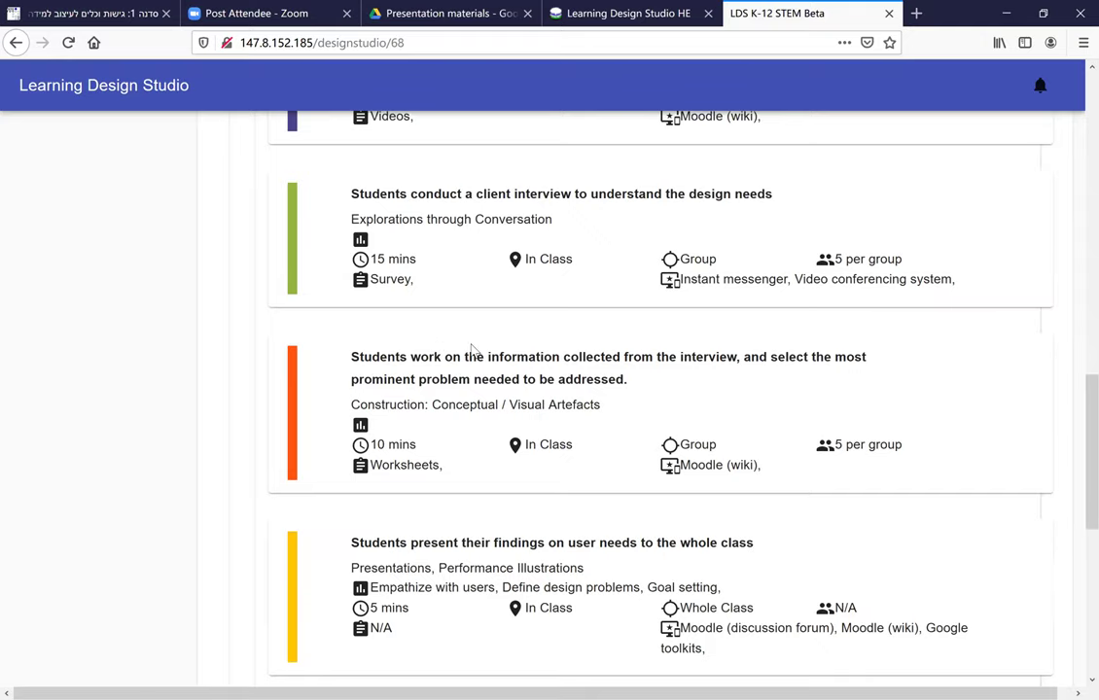
scroll(473, 351, down, 1)
scroll(566, 473, down, 1)
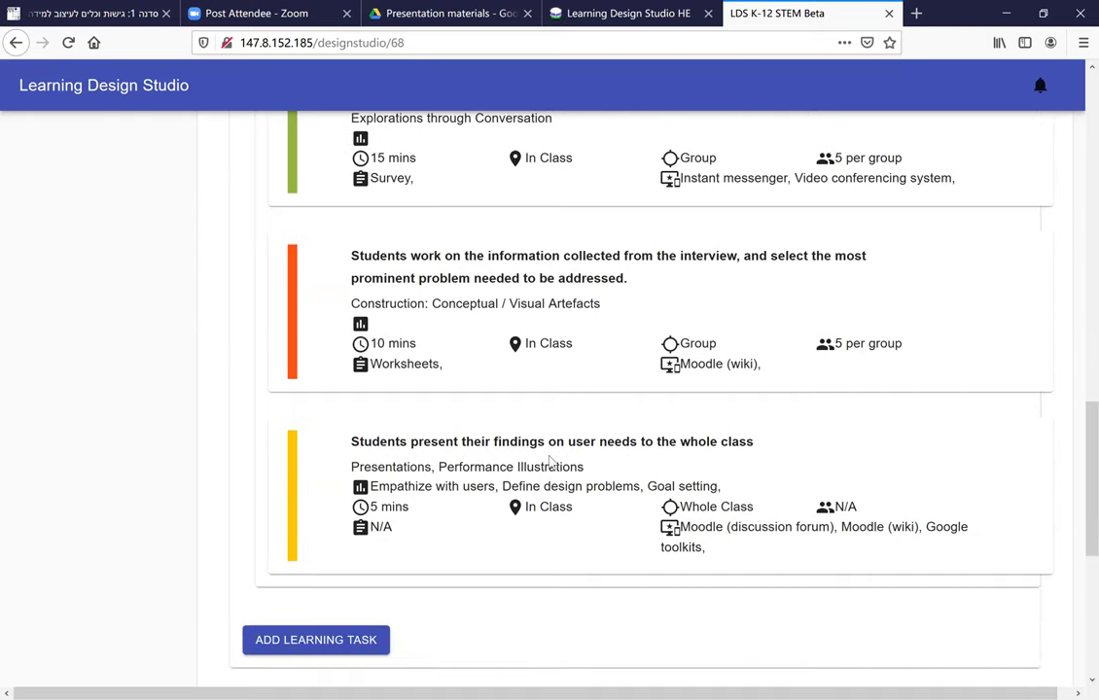
scroll(517, 249, up, 3)
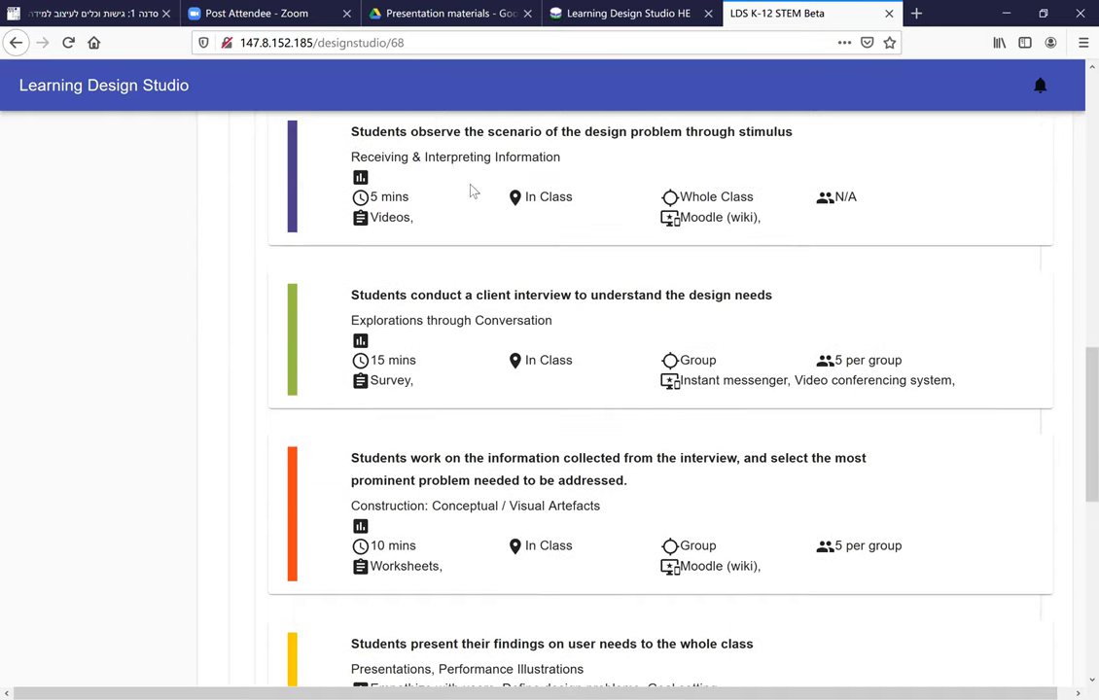
scroll(500, 279, up, 5)
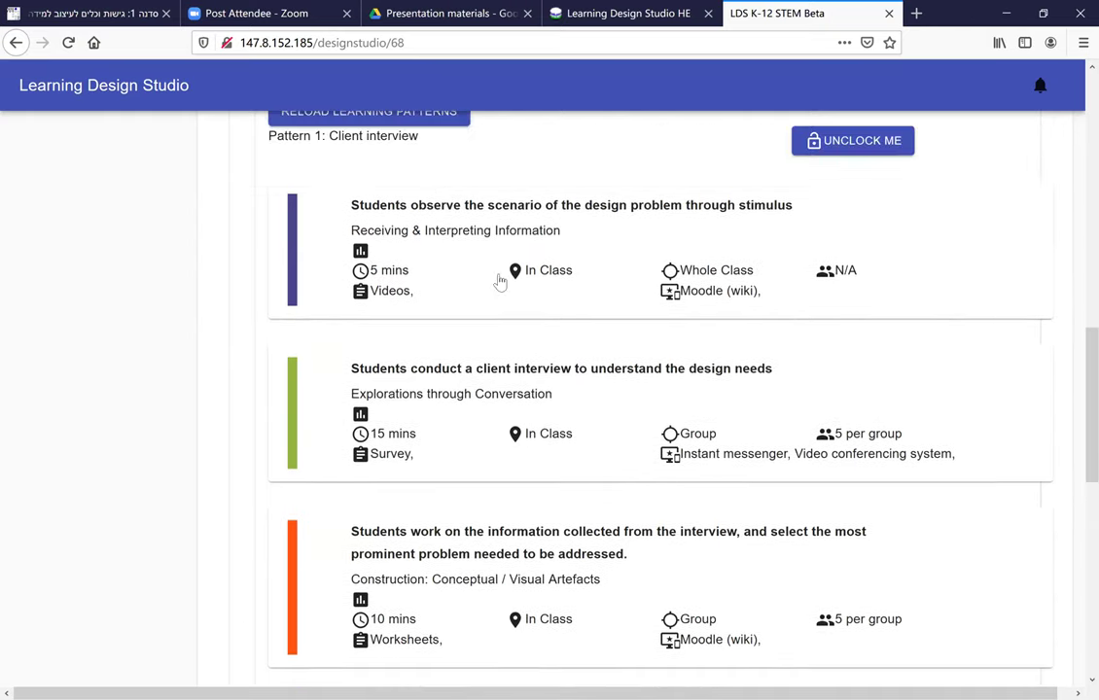
scroll(277, 170, up, 2)
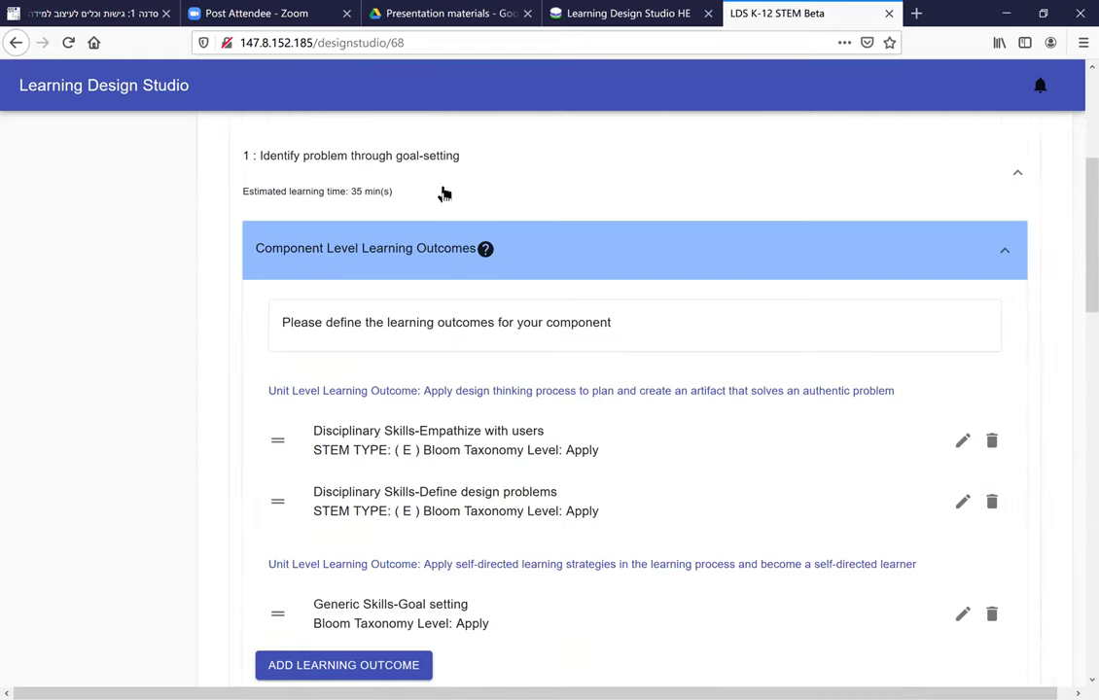
scroll(465, 200, down, 1)
scroll(465, 199, down, 6)
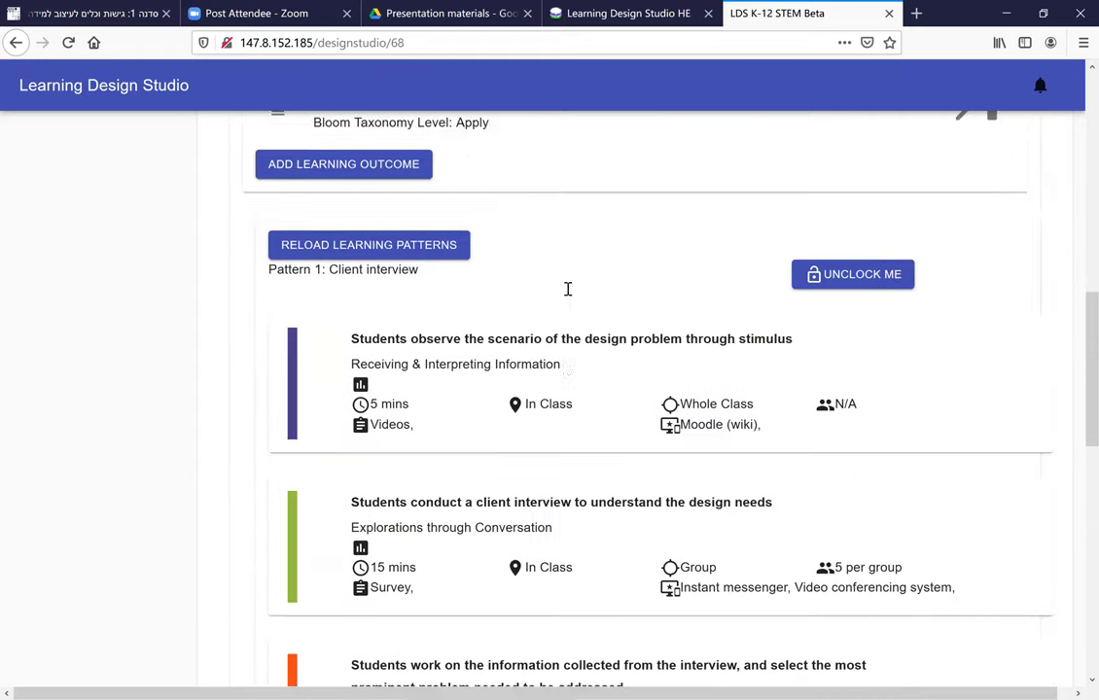
scroll(556, 260, up, 1)
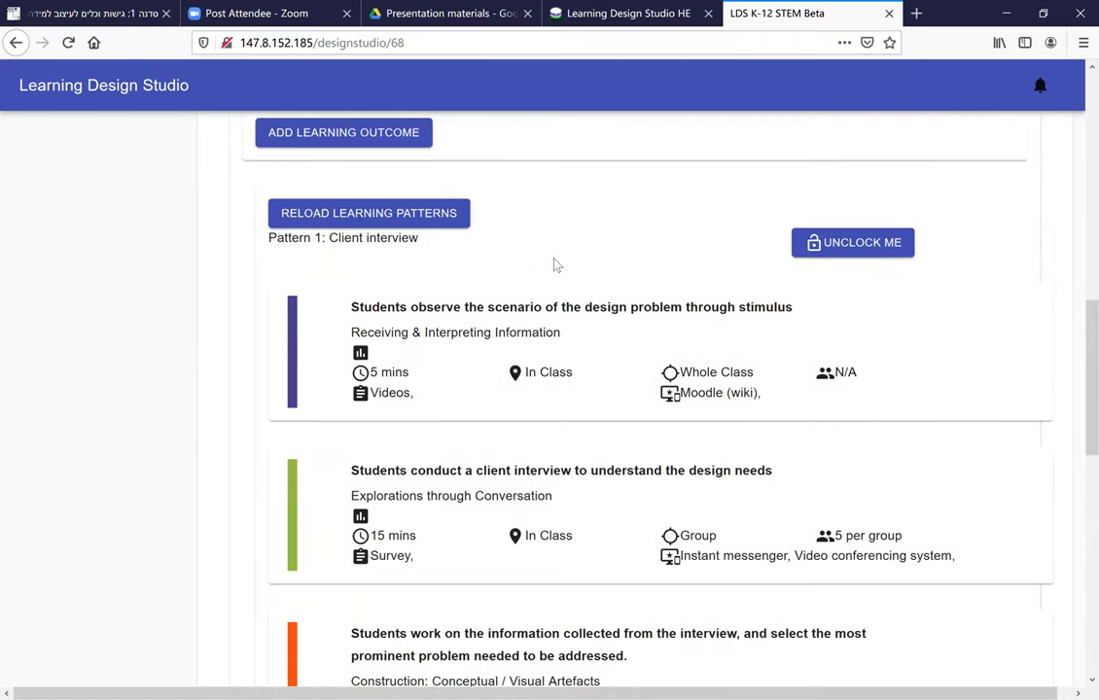
scroll(550, 257, up, 8)
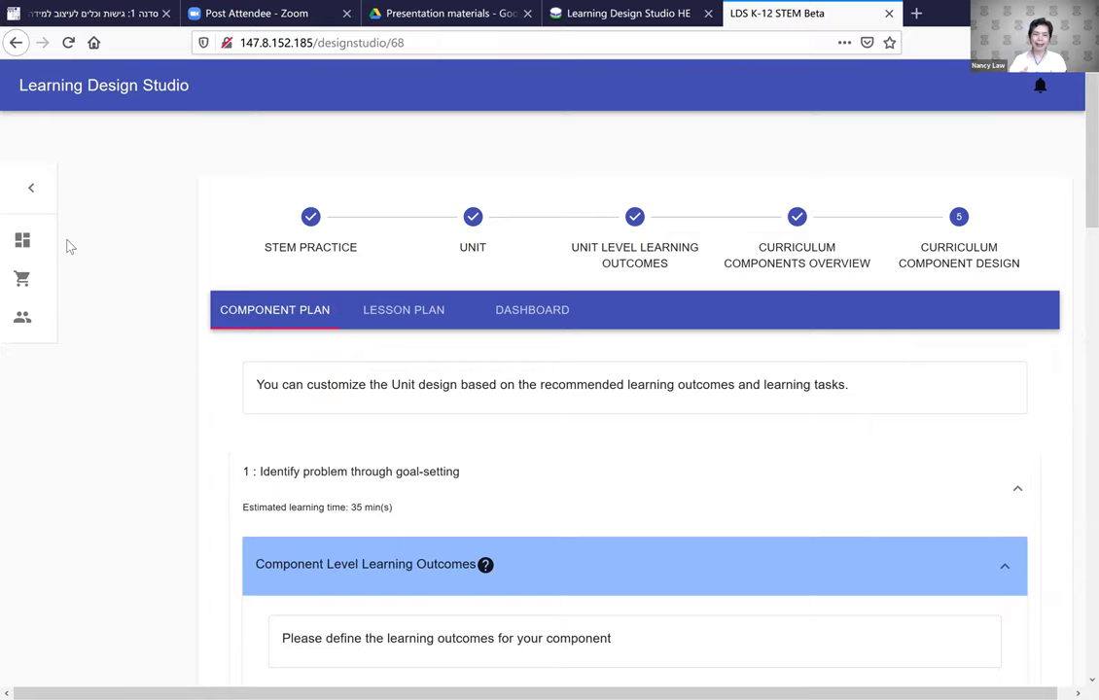
Open existing design 51 from the public designs and proceed through its stages to the curriculum component design
click(24, 282)
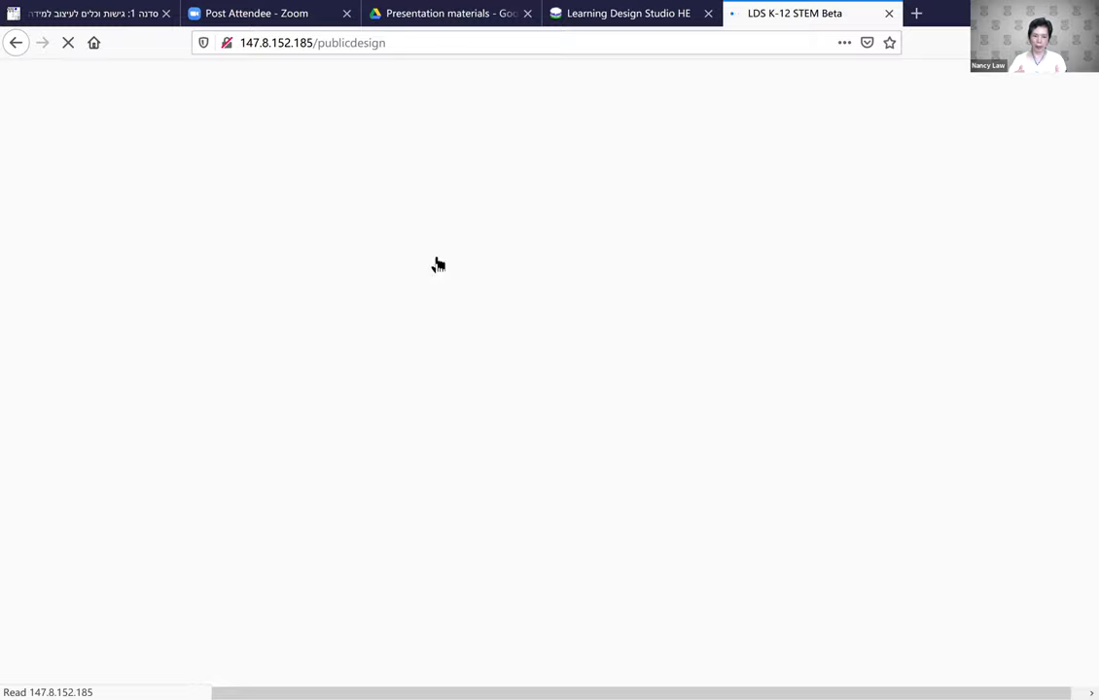
click(273, 255)
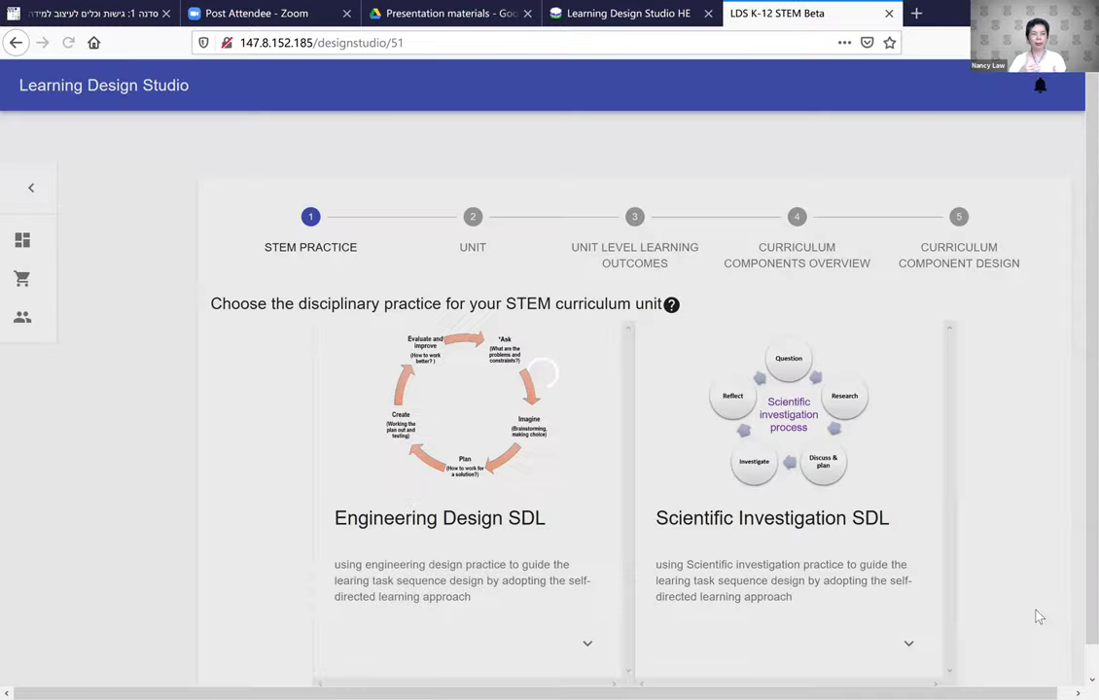
click(1034, 610)
click(1046, 595)
scroll(919, 584, down, 3)
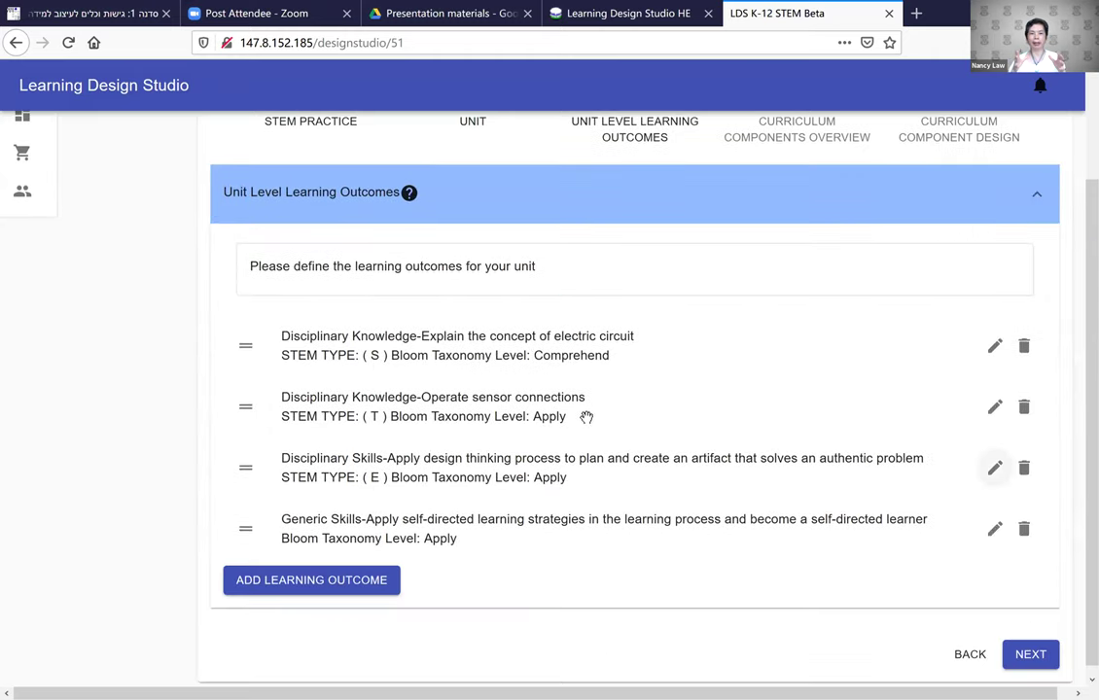
click(1027, 644)
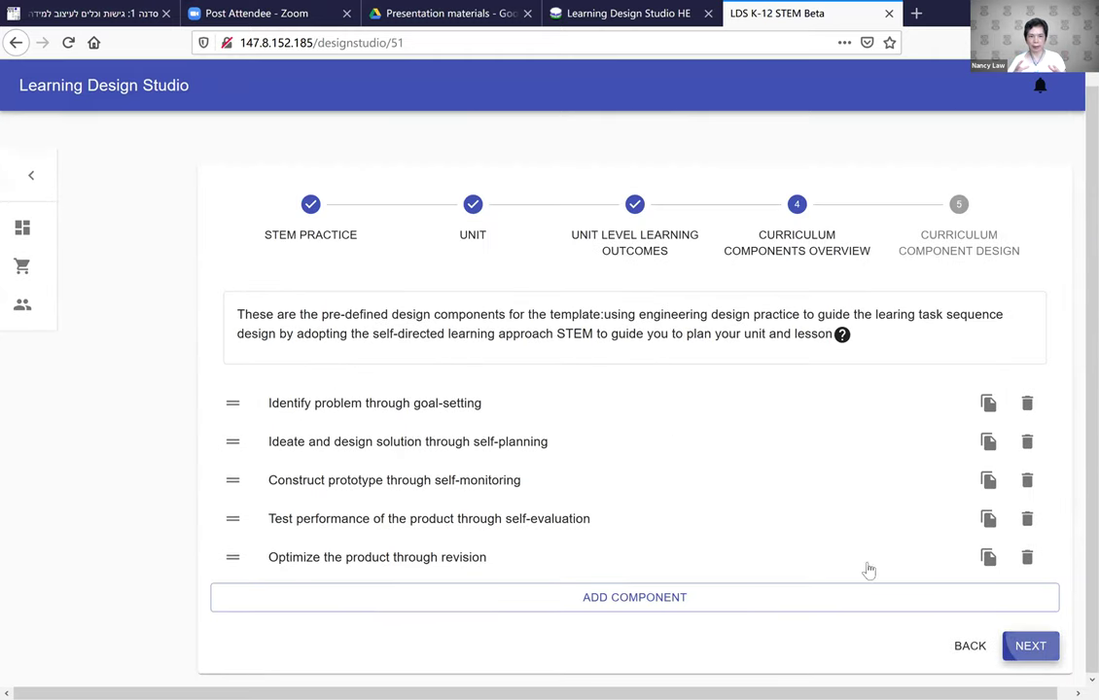
click(1031, 646)
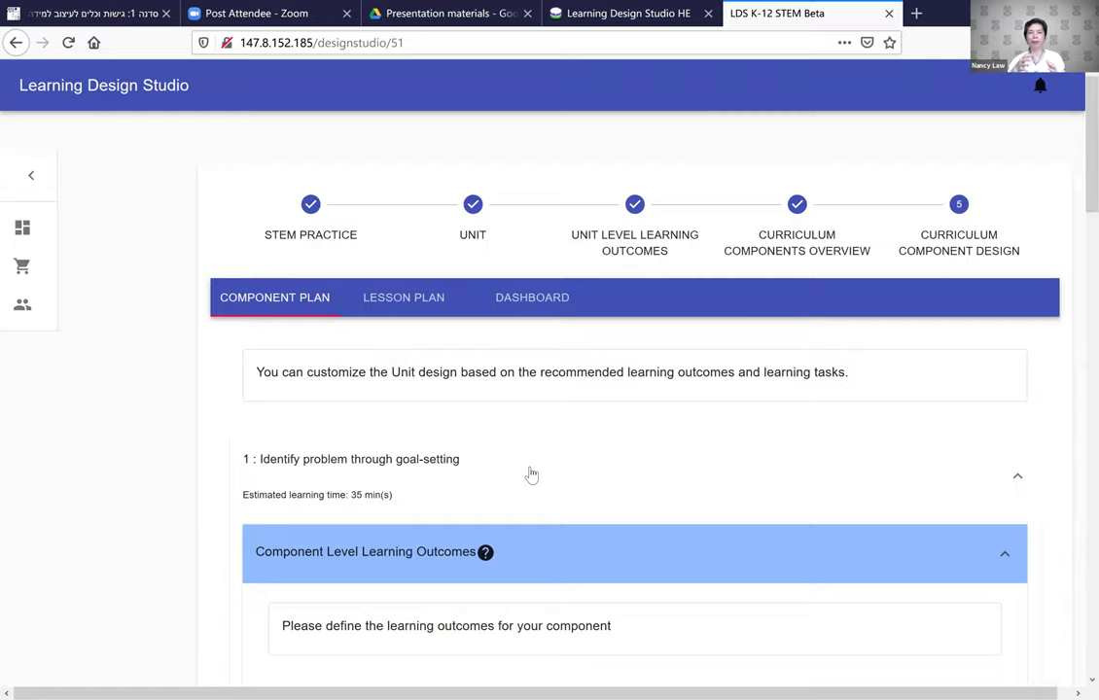
Examine the curriculum components list, then the learning outcomes and first learning tasks of "Identify problem through goal-setting"
scroll(525, 467, down, 5)
scroll(337, 260, up, 3)
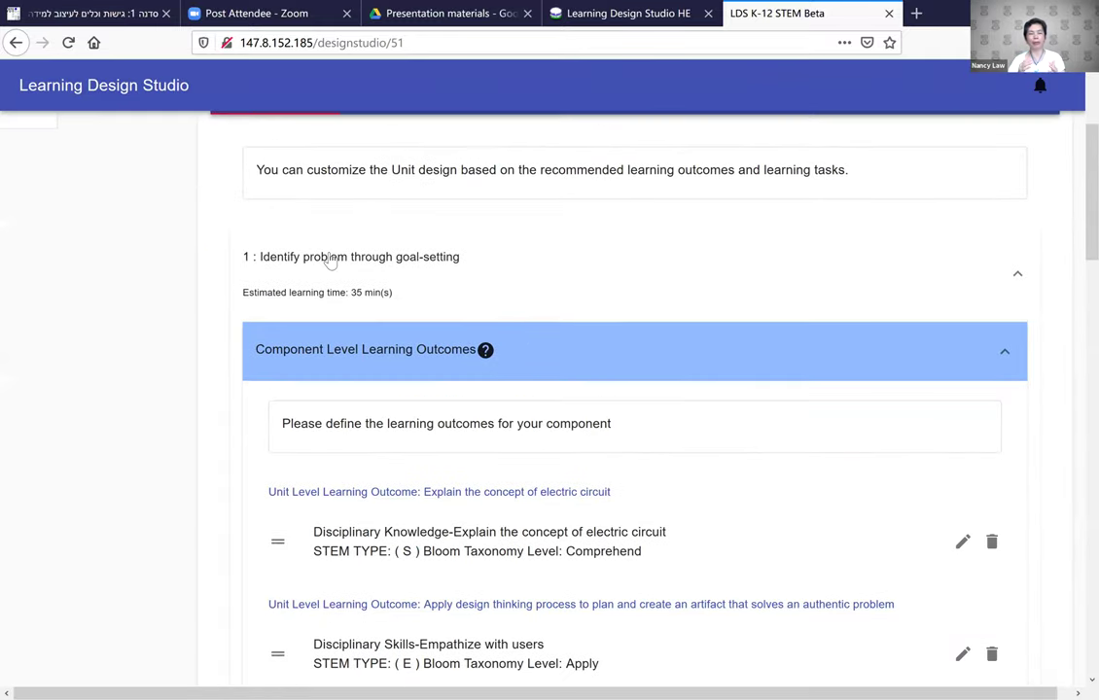
click(384, 282)
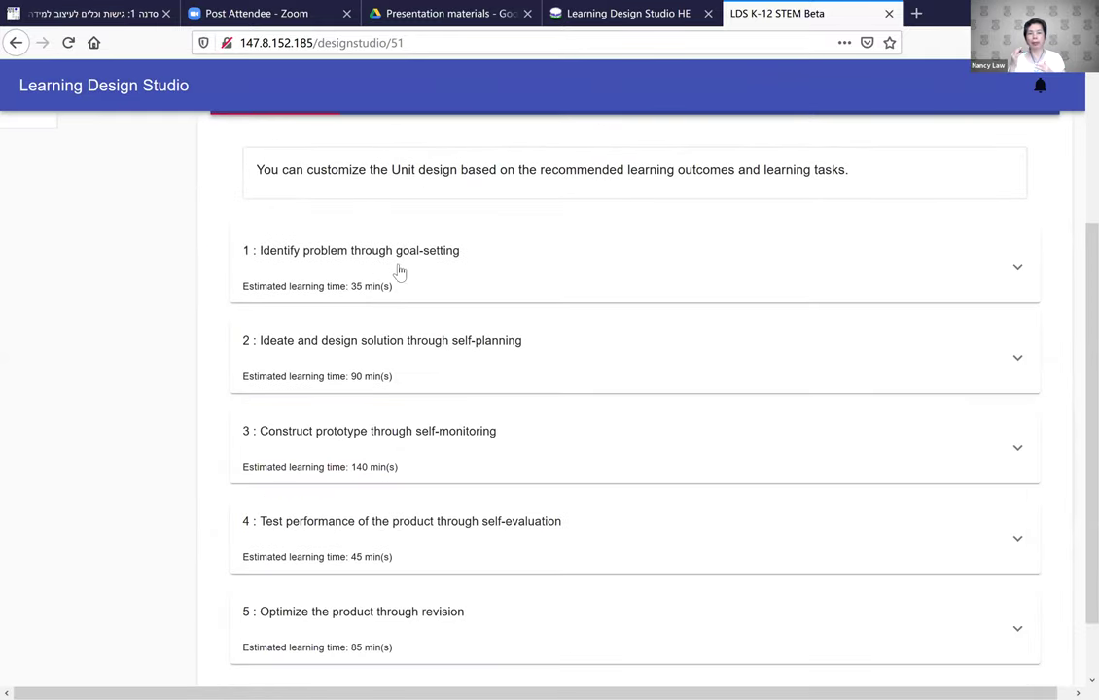
click(383, 271)
scroll(485, 297, down, 3)
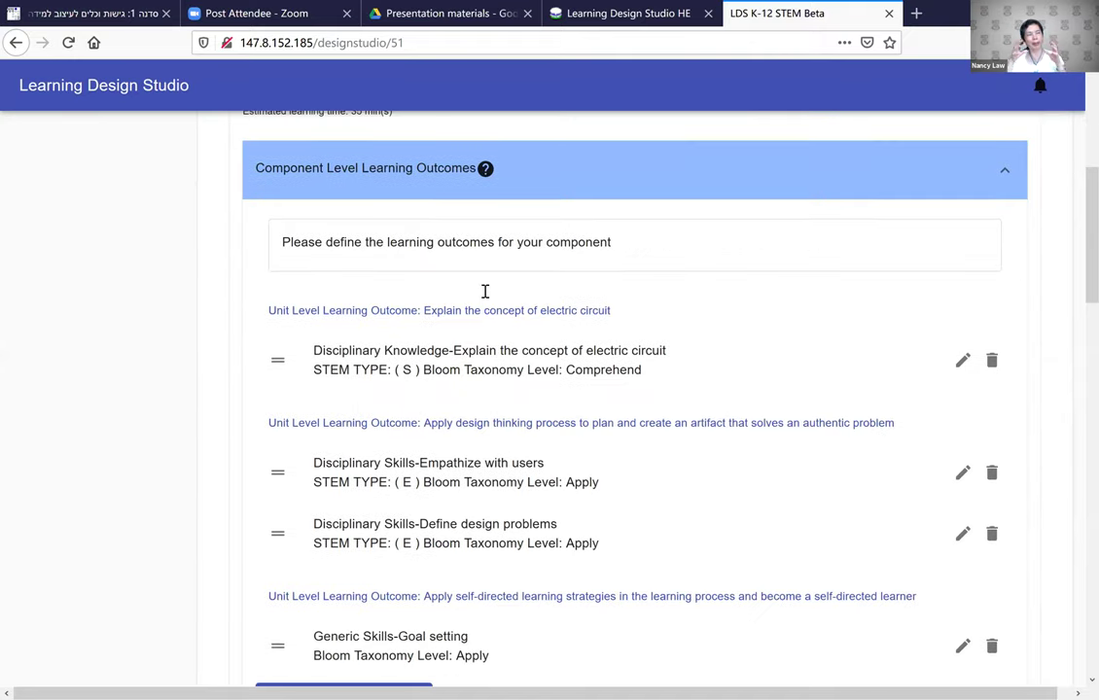
scroll(486, 291, down, 3)
scroll(484, 291, down, 5)
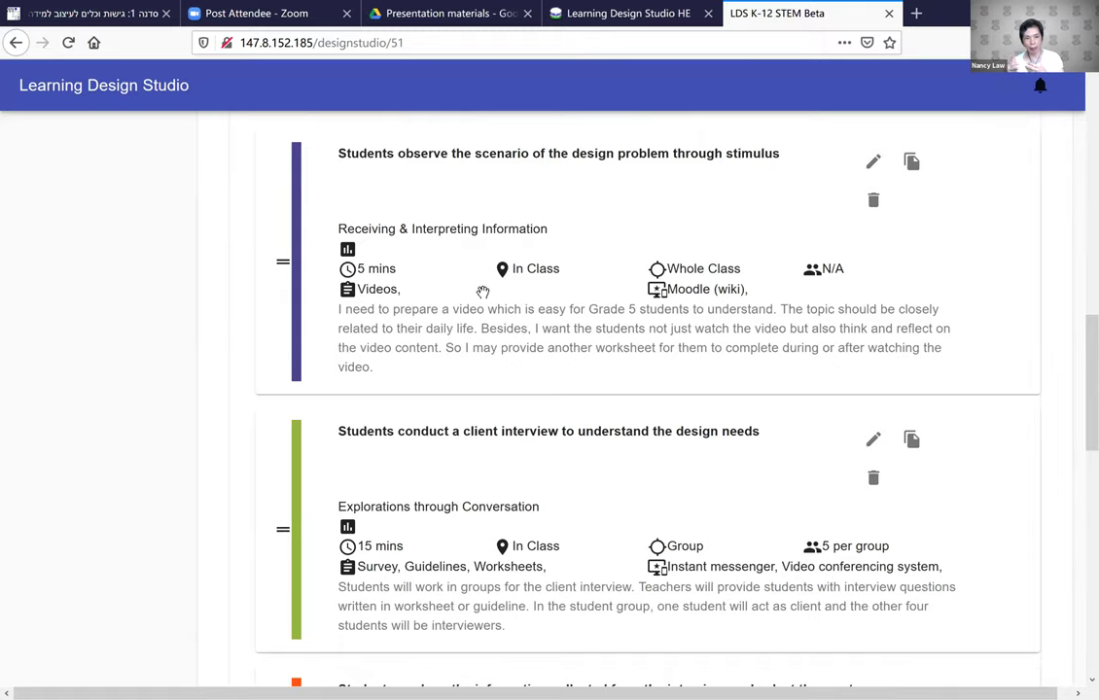
scroll(450, 255, up, 1)
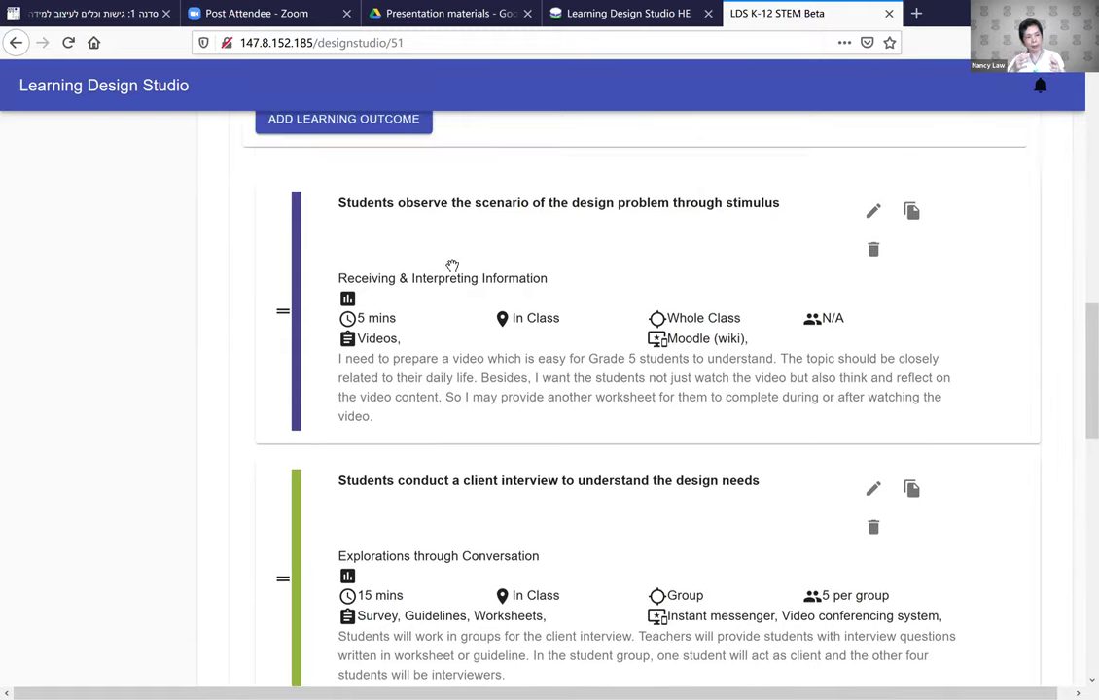
scroll(453, 265, down, 1)
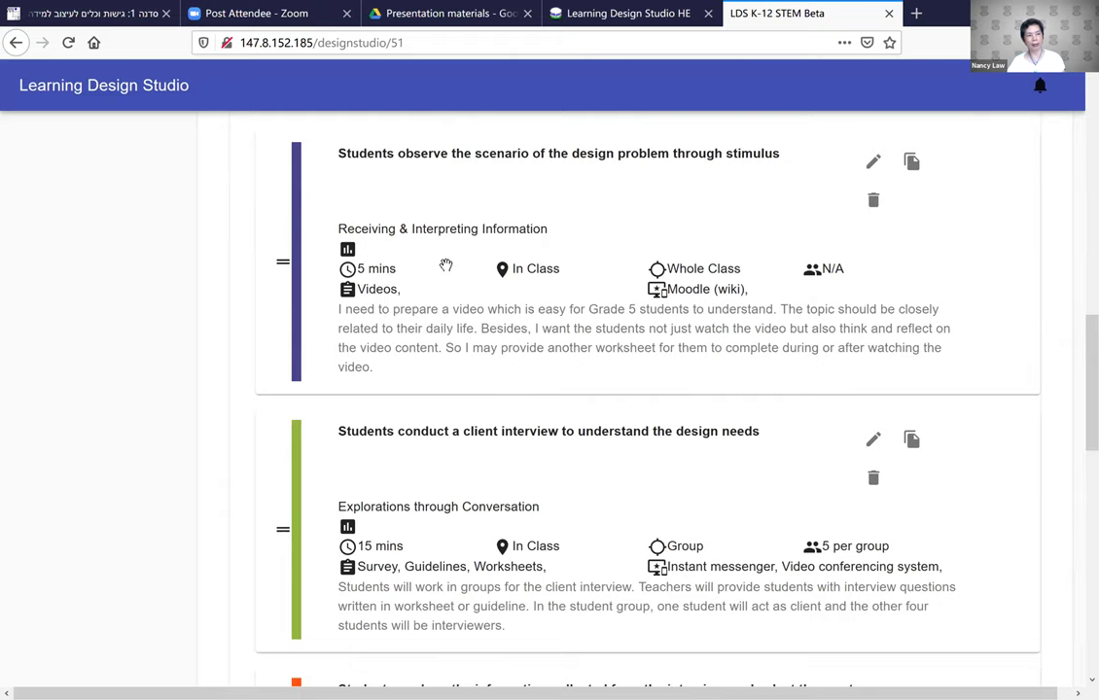
Compare the first component's learning outcomes with its scenario, client interview and problem selection tasks, including their durations, groupings and resources
scroll(454, 265, up, 2)
scroll(447, 271, up, 11)
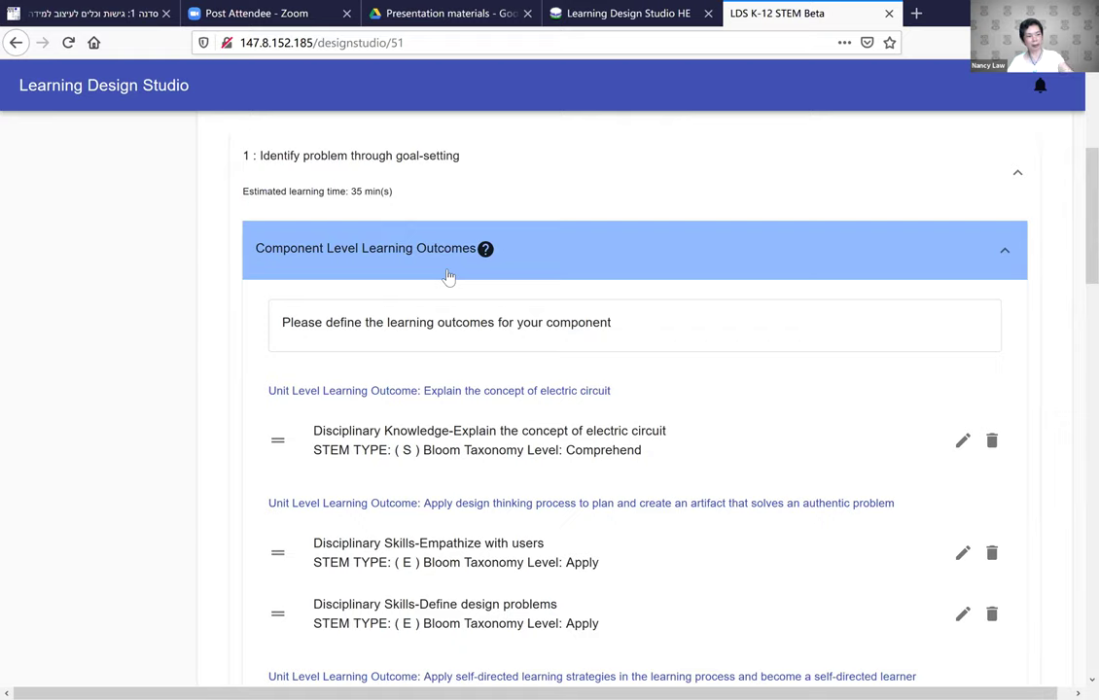
scroll(530, 399, down, 5)
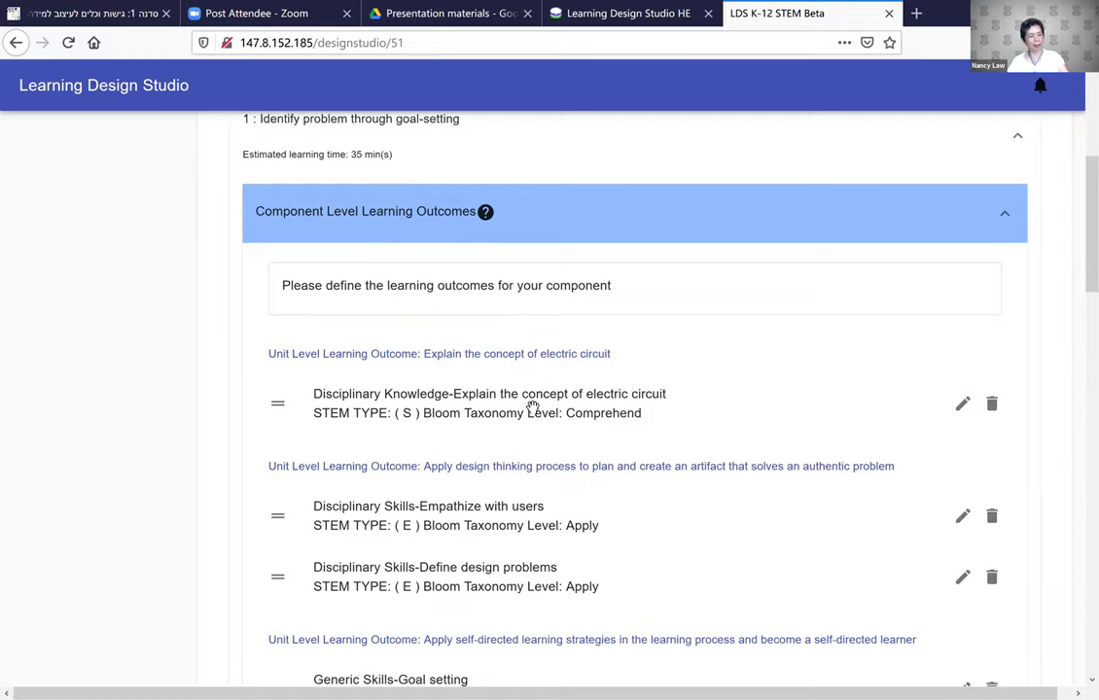
scroll(532, 406, down, 3)
scroll(532, 406, down, 3)
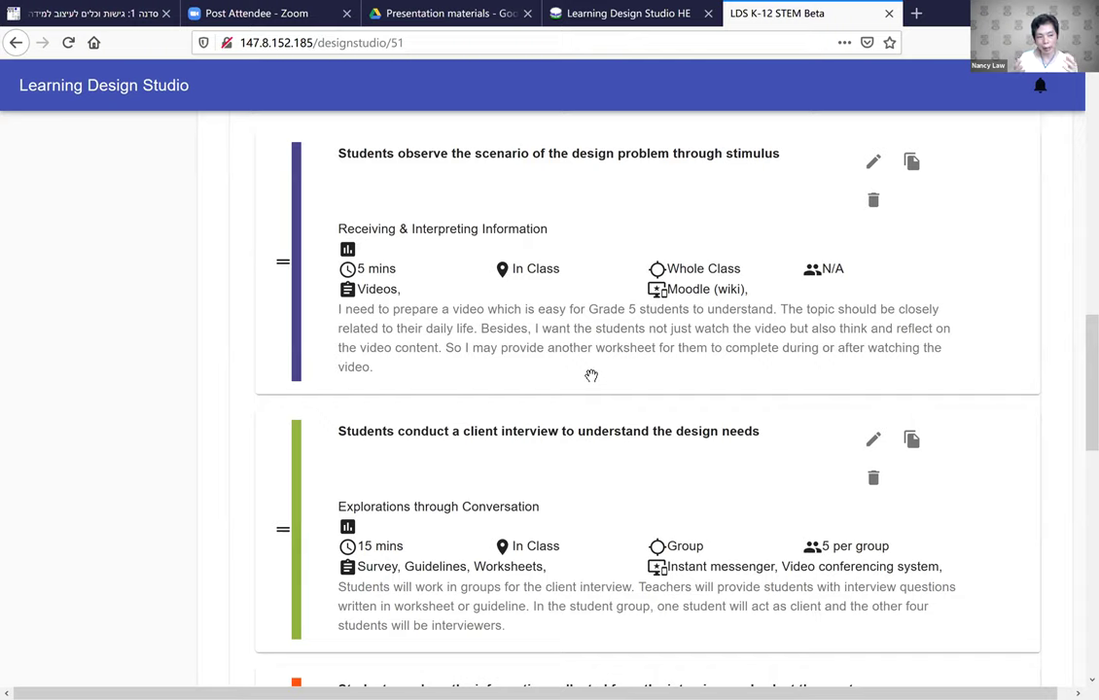
scroll(650, 373, down, 2)
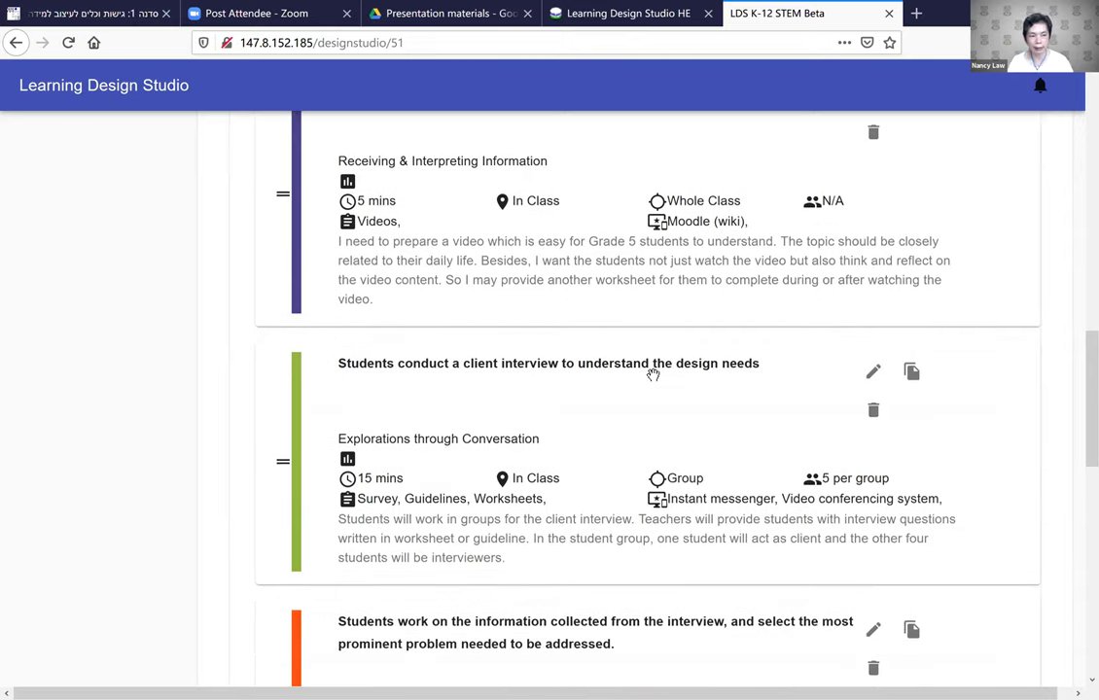
scroll(653, 375, down, 3)
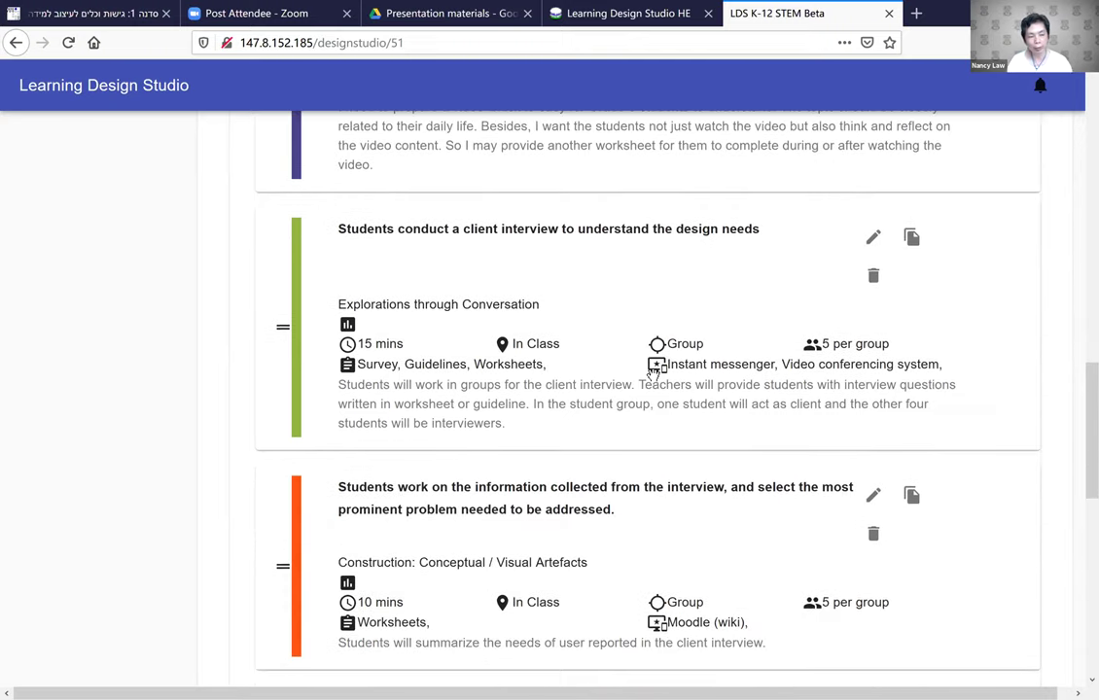
scroll(652, 375, down, 2)
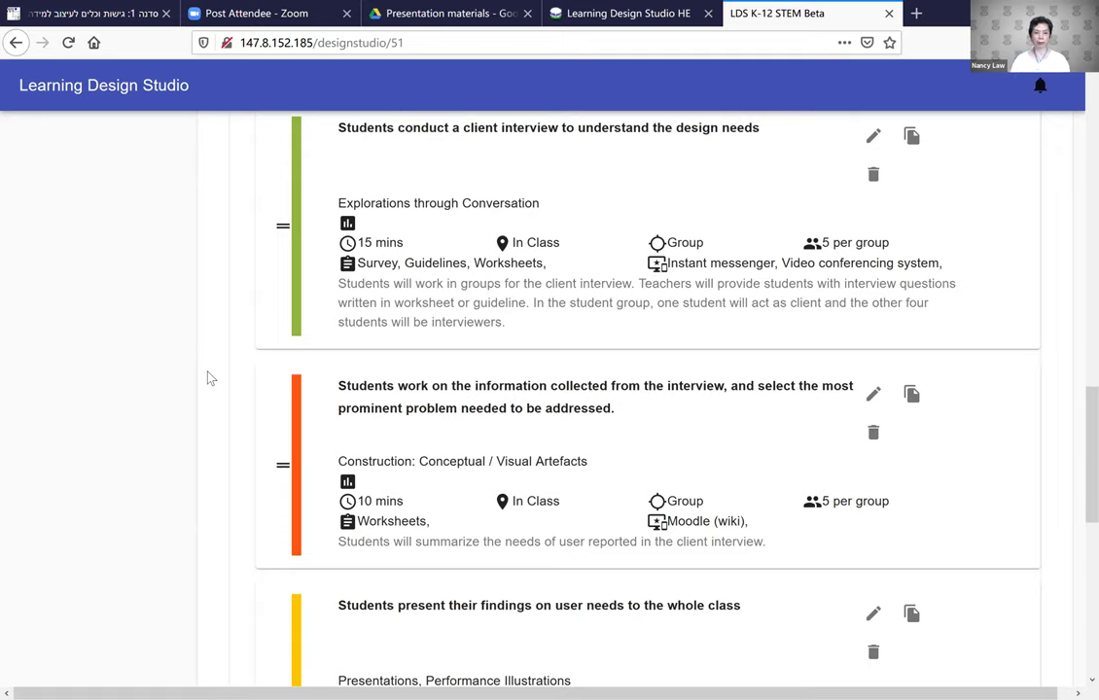
Move the task "Students observe the scenario of the design problem through stimulus" to just before "Students present their findings on user needs to the whole class"
scroll(209, 377, up, 1)
scroll(208, 377, up, 4)
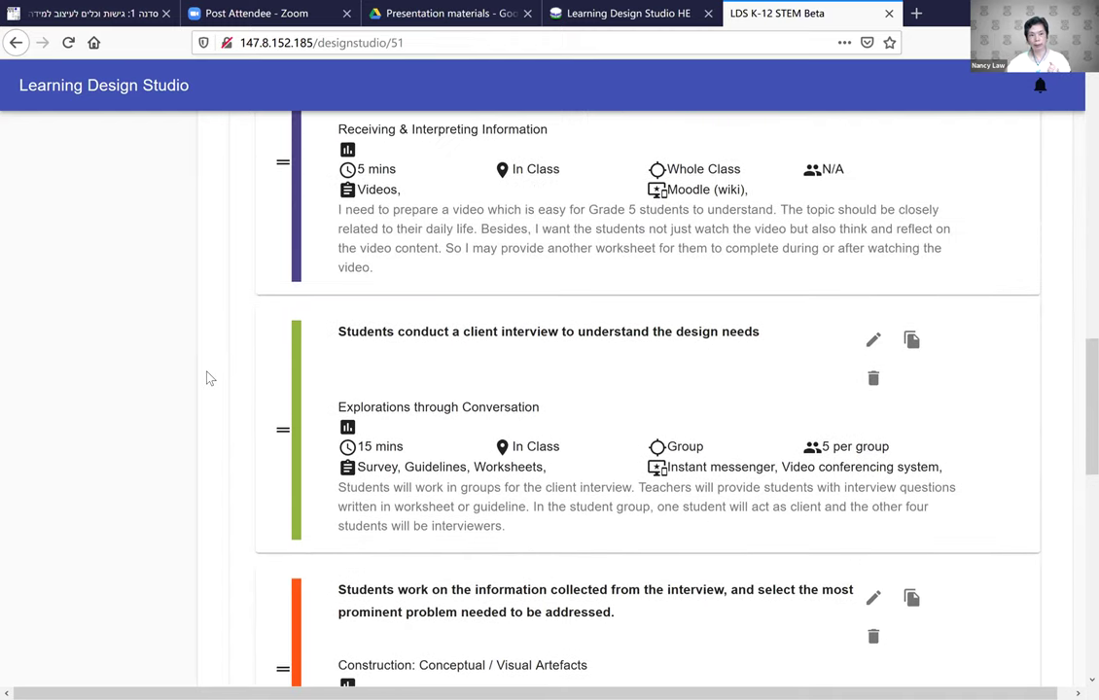
scroll(287, 370, up, 4)
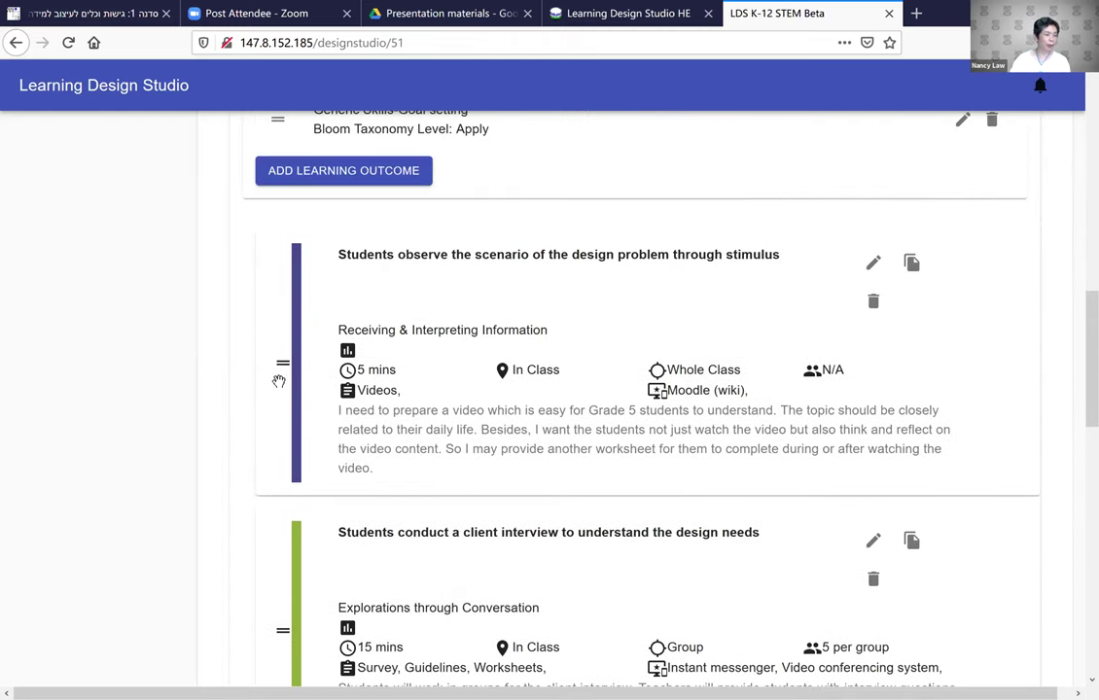
click(284, 368)
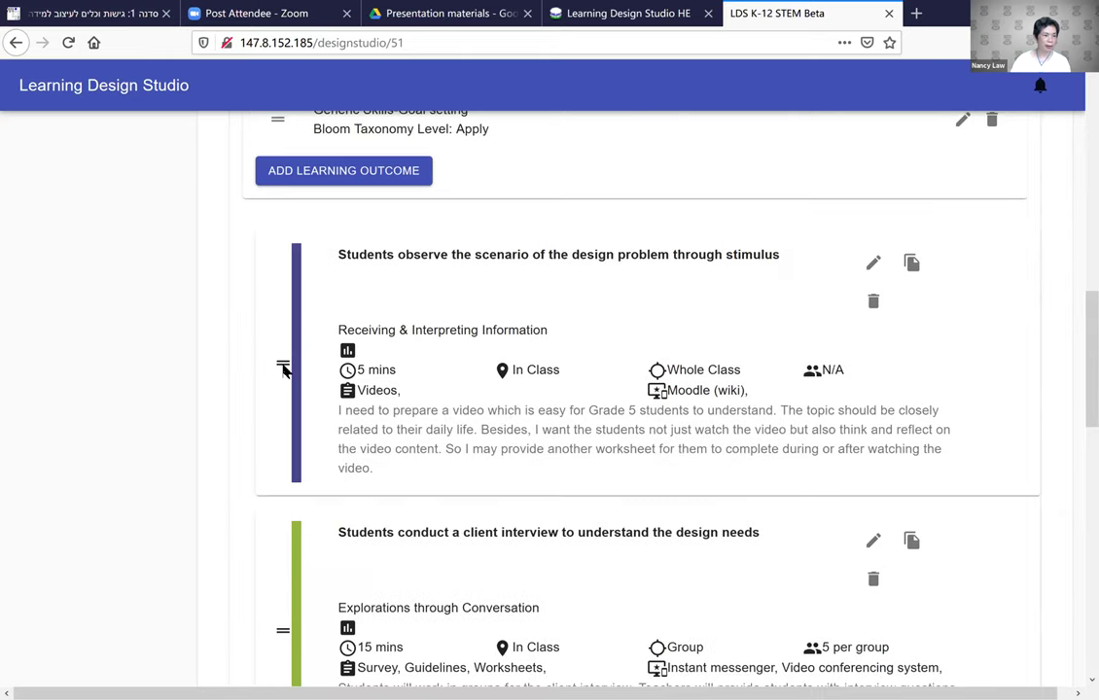
drag(284, 367, 336, 368)
scroll(402, 359, down, 5)
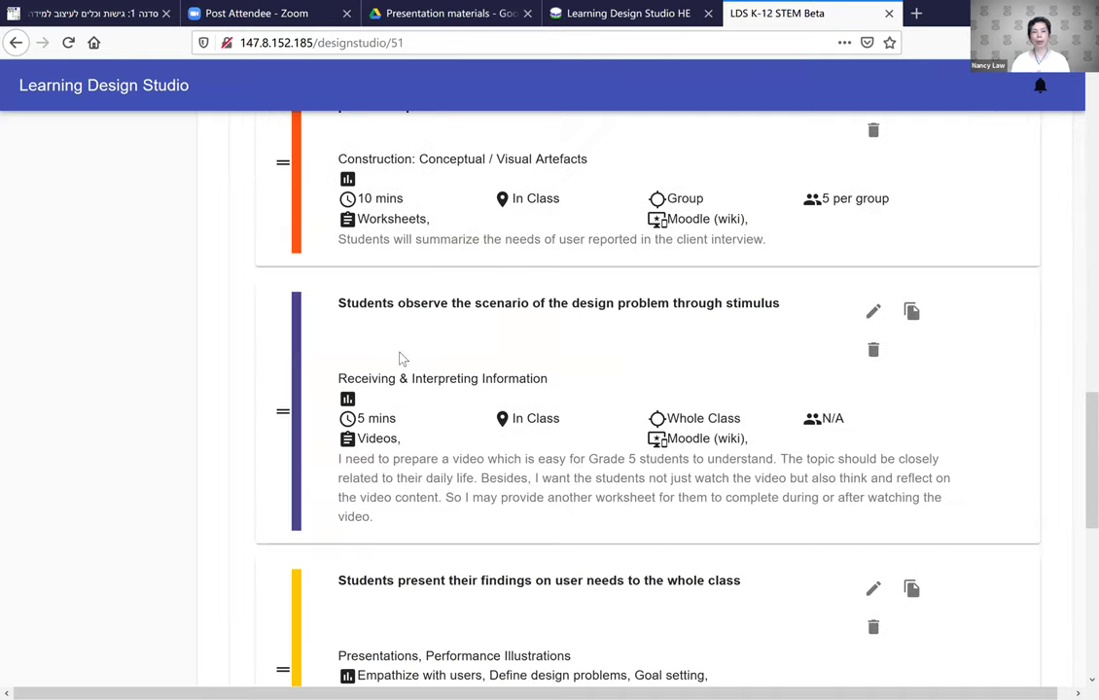
Start a new learning task in the first component with type Explorations through Conversation and a duration of 5 minutes
scroll(398, 362, down, 5)
scroll(389, 399, up, 1)
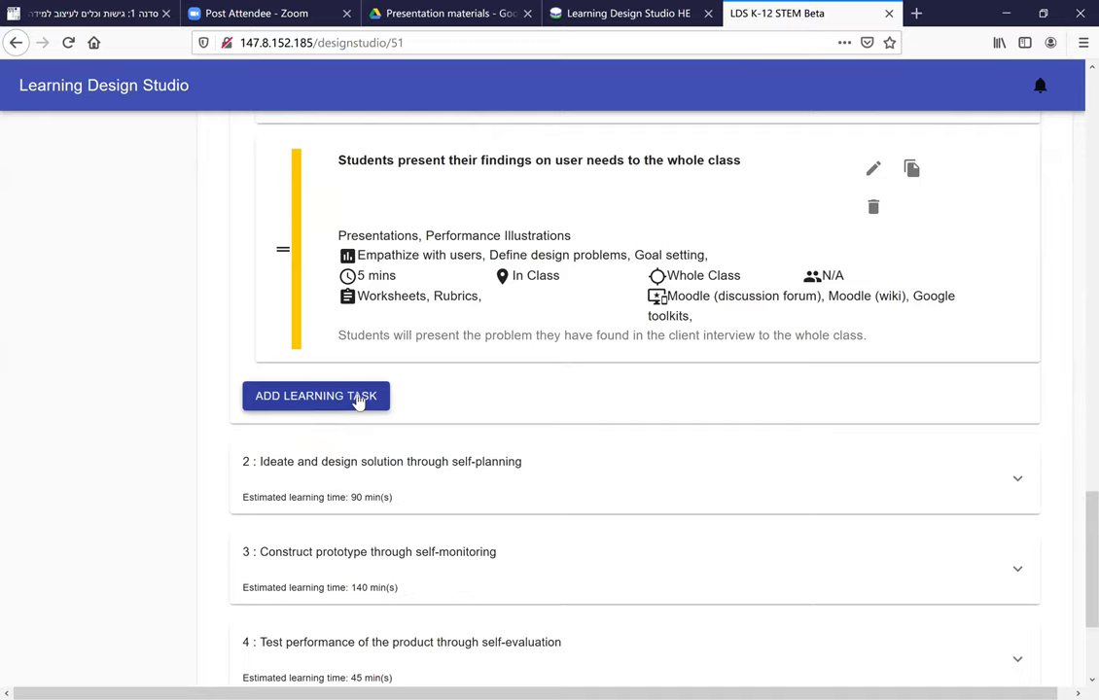
click(362, 399)
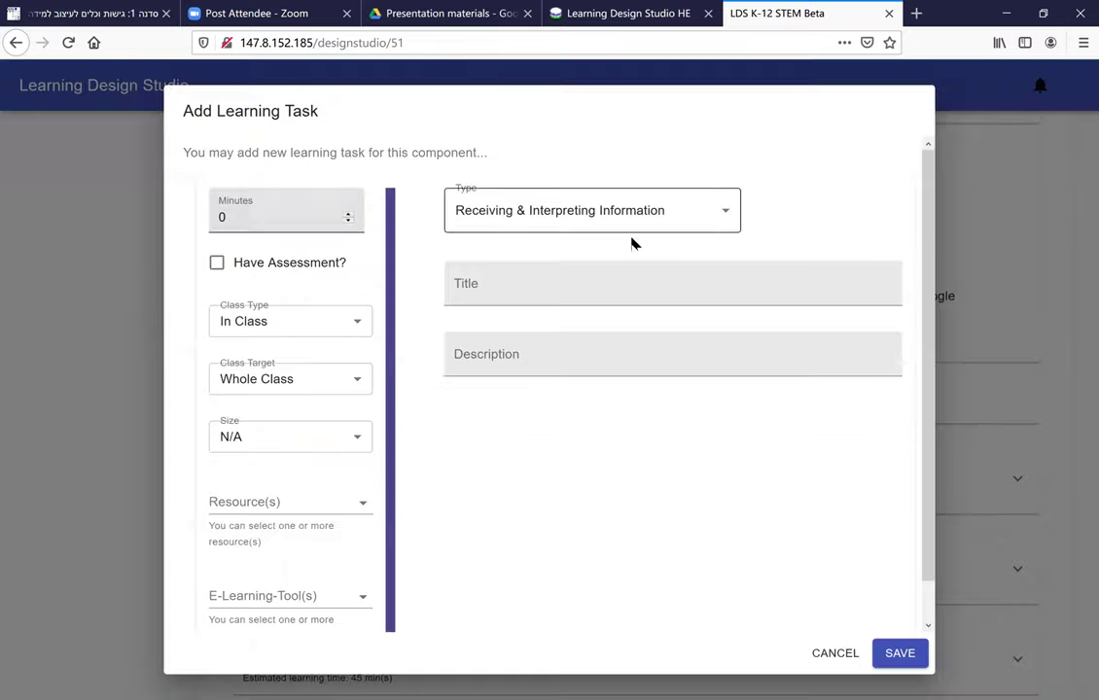
click(595, 222)
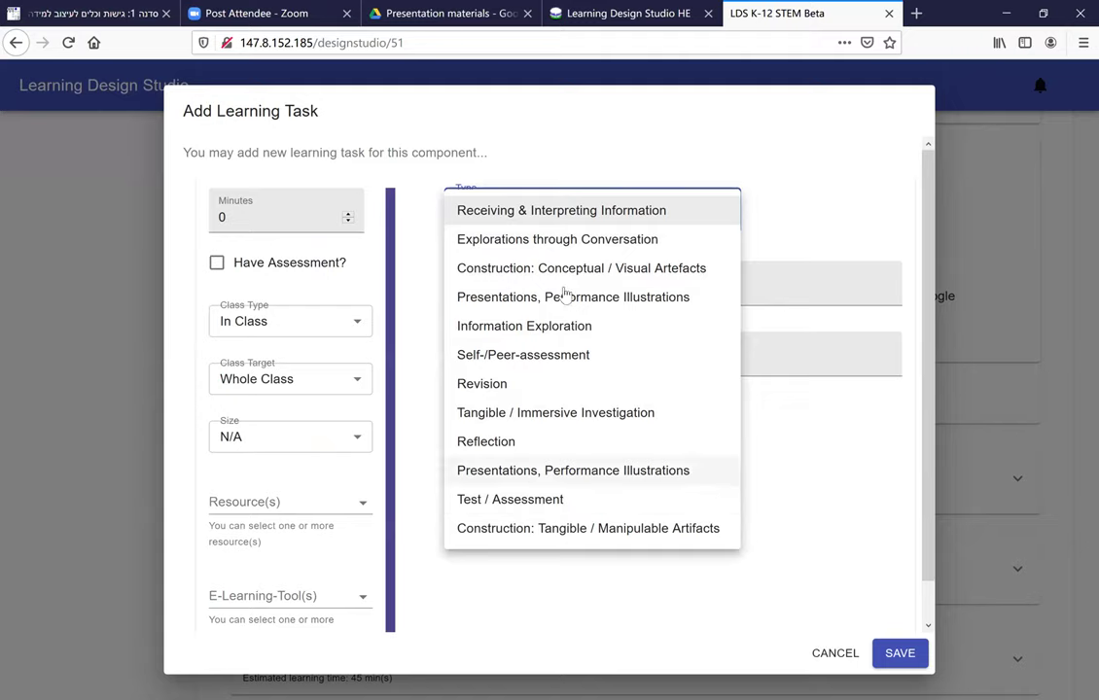
click(569, 250)
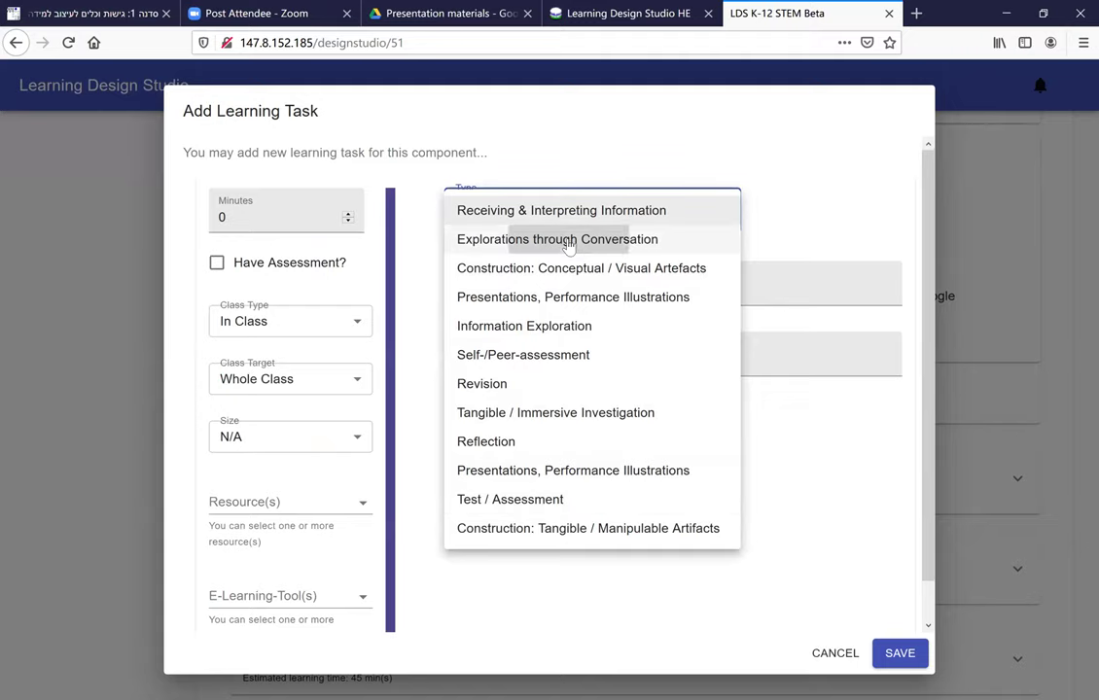
click(228, 219)
text(5)
Keep the new task in class and set its class target to Group with 4 per group
click(518, 288)
click(343, 327)
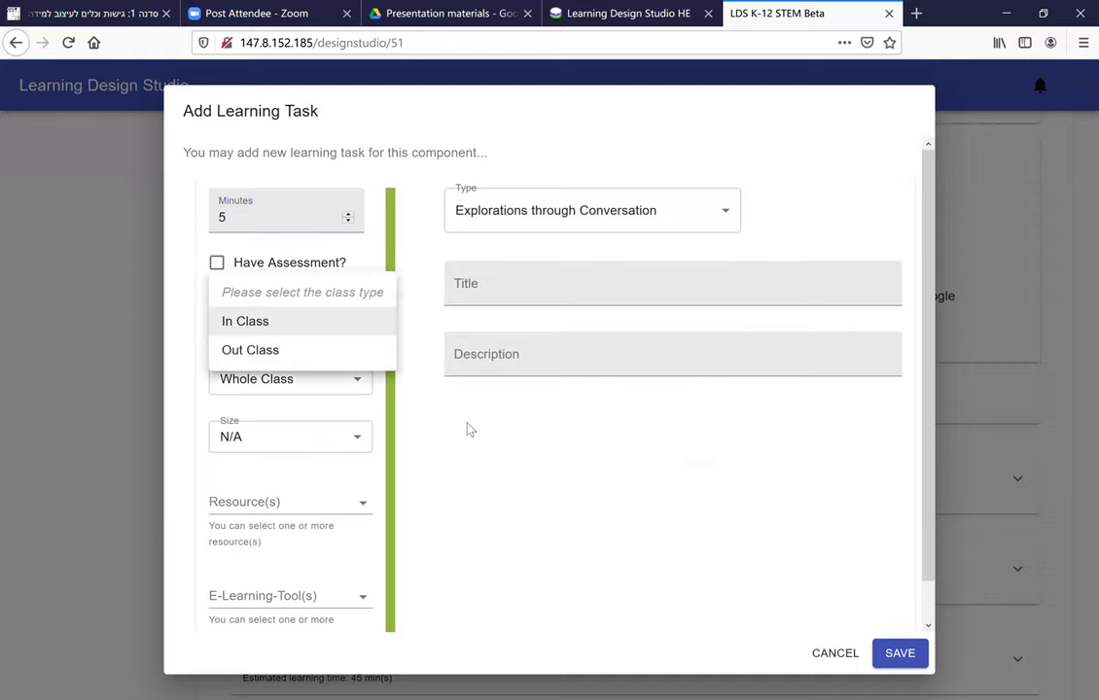
click(300, 394)
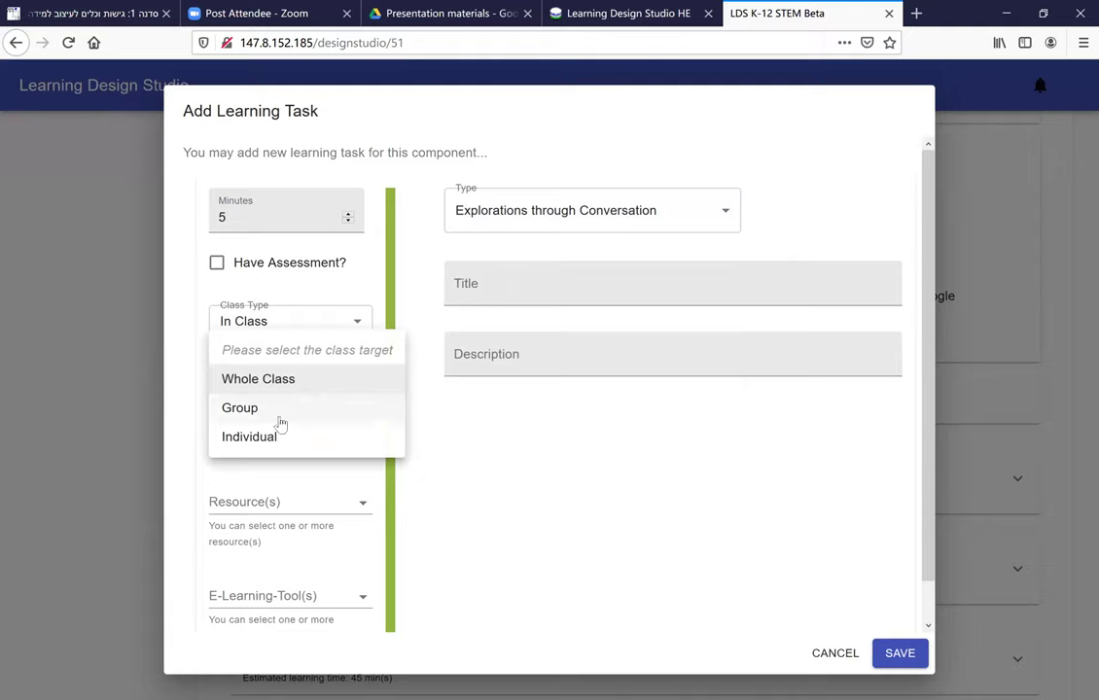
click(274, 404)
click(279, 443)
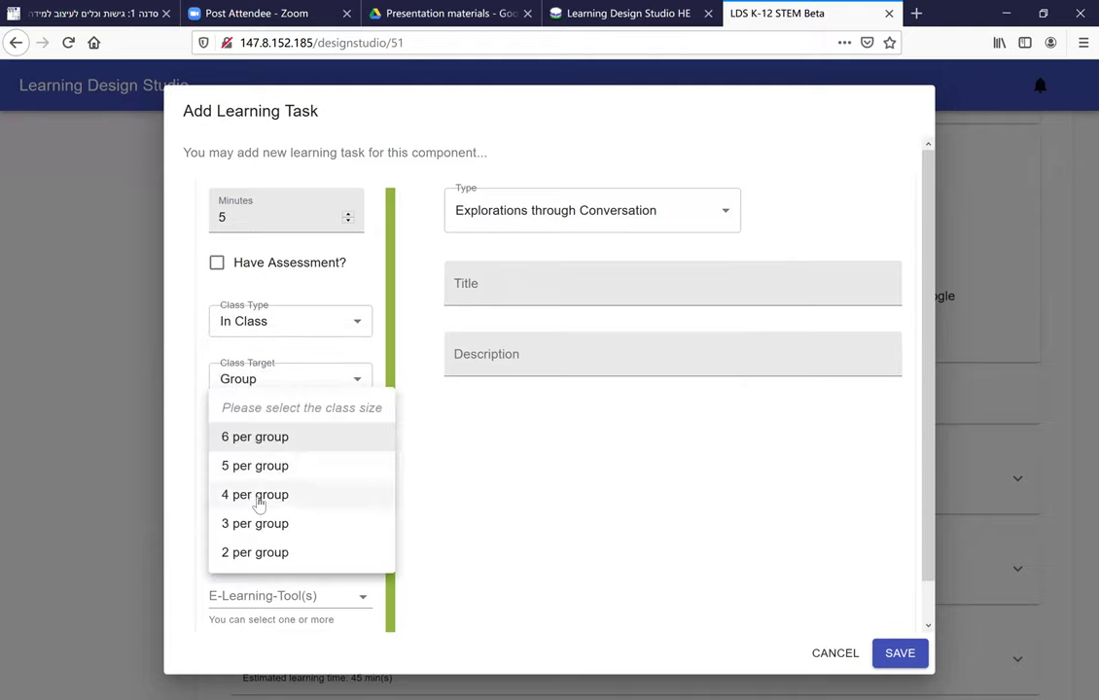
click(257, 496)
Assign Worksheets as the new task's resource and Moodle (discussion forum) as its e-learning tool
click(289, 509)
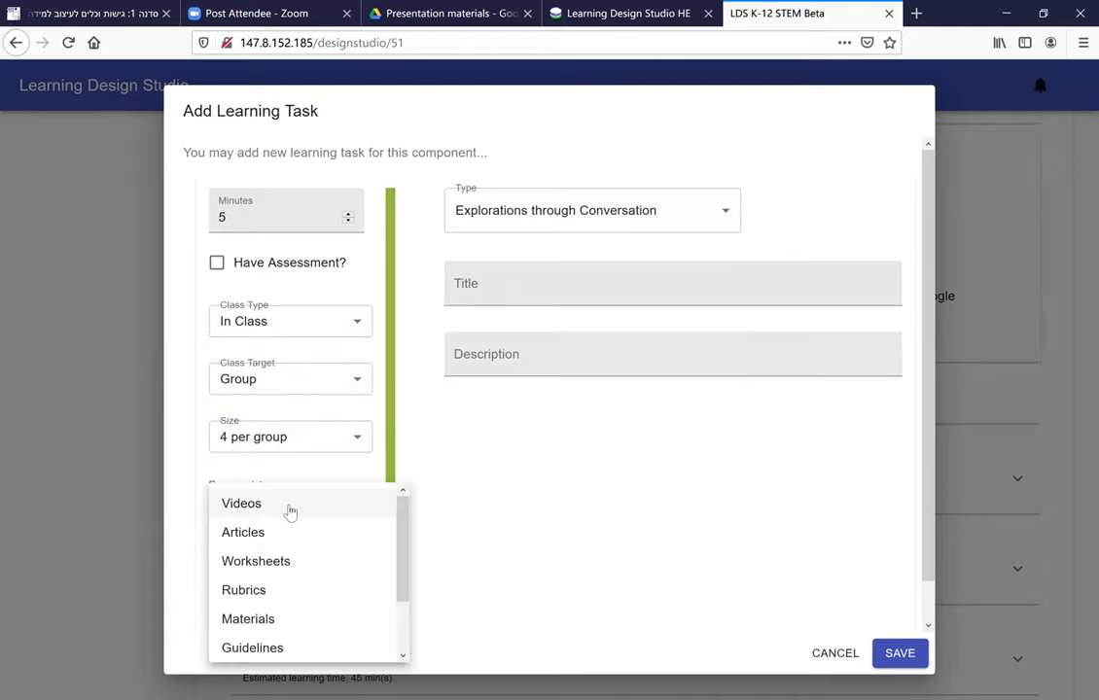
click(272, 565)
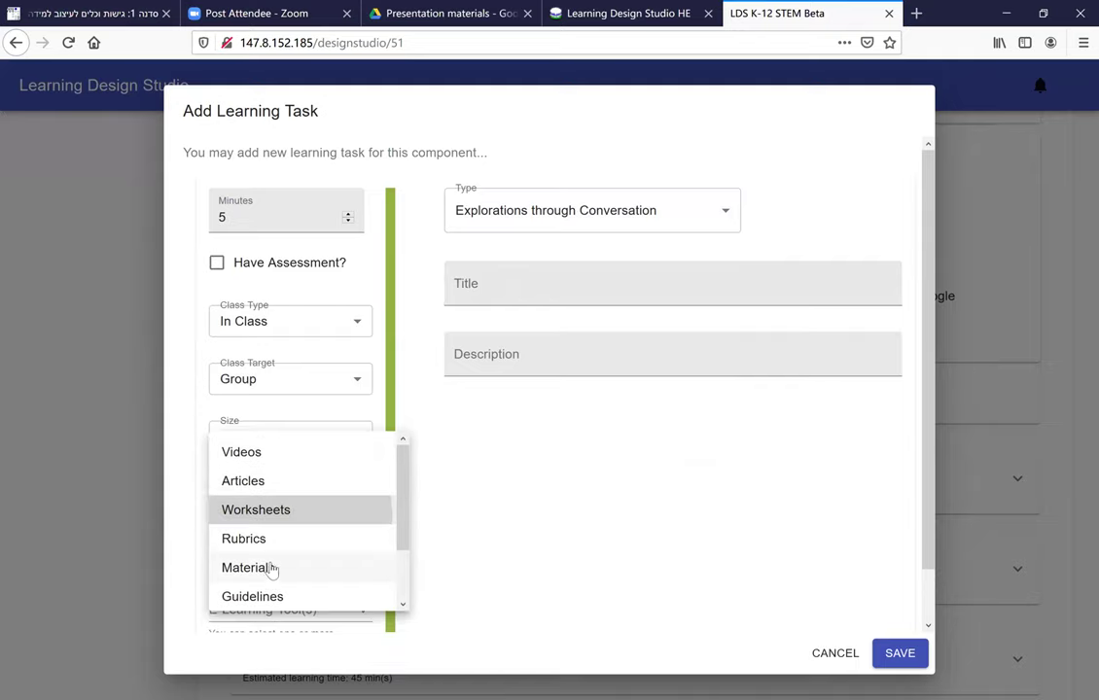
click(487, 501)
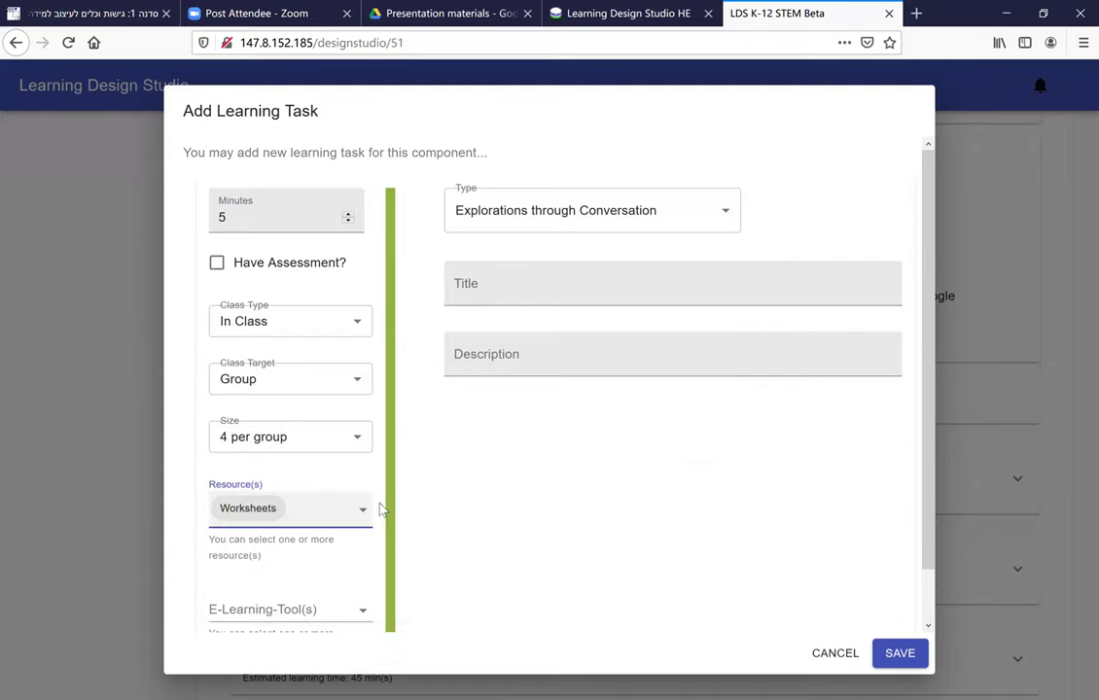
scroll(314, 538, down, 1)
click(292, 557)
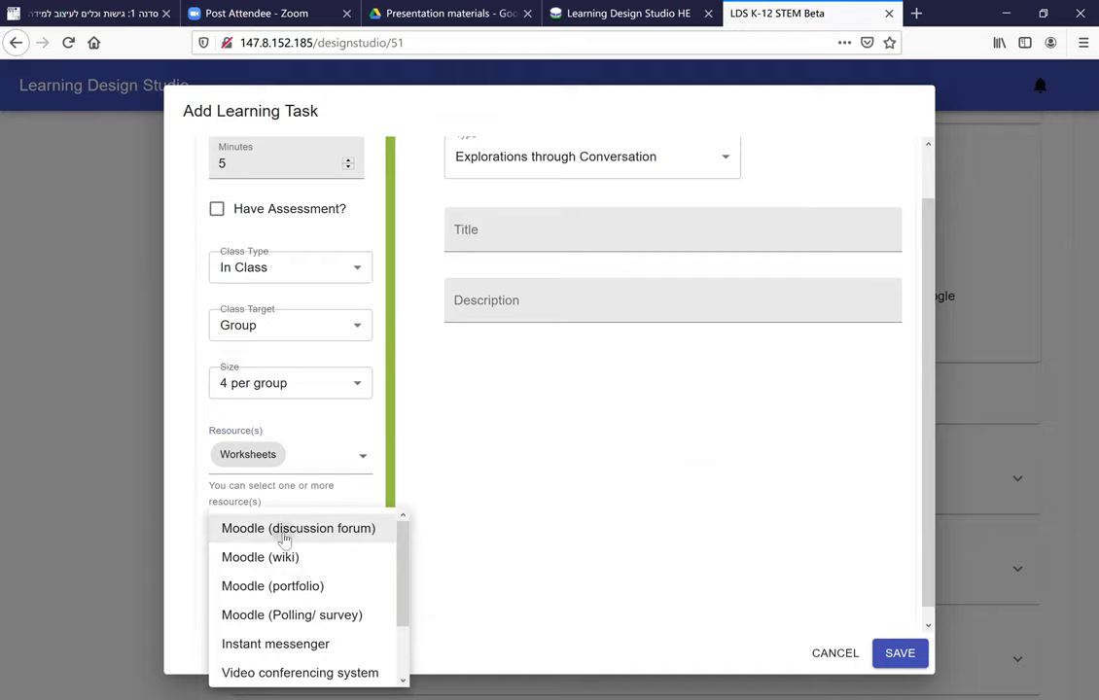
click(455, 626)
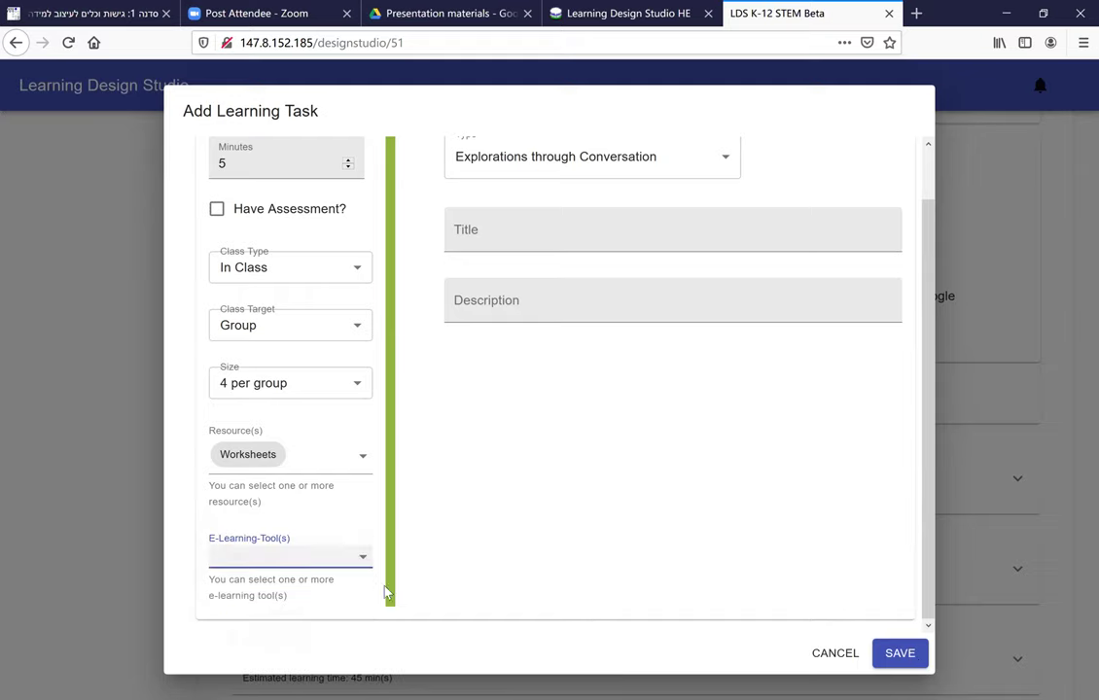
click(335, 556)
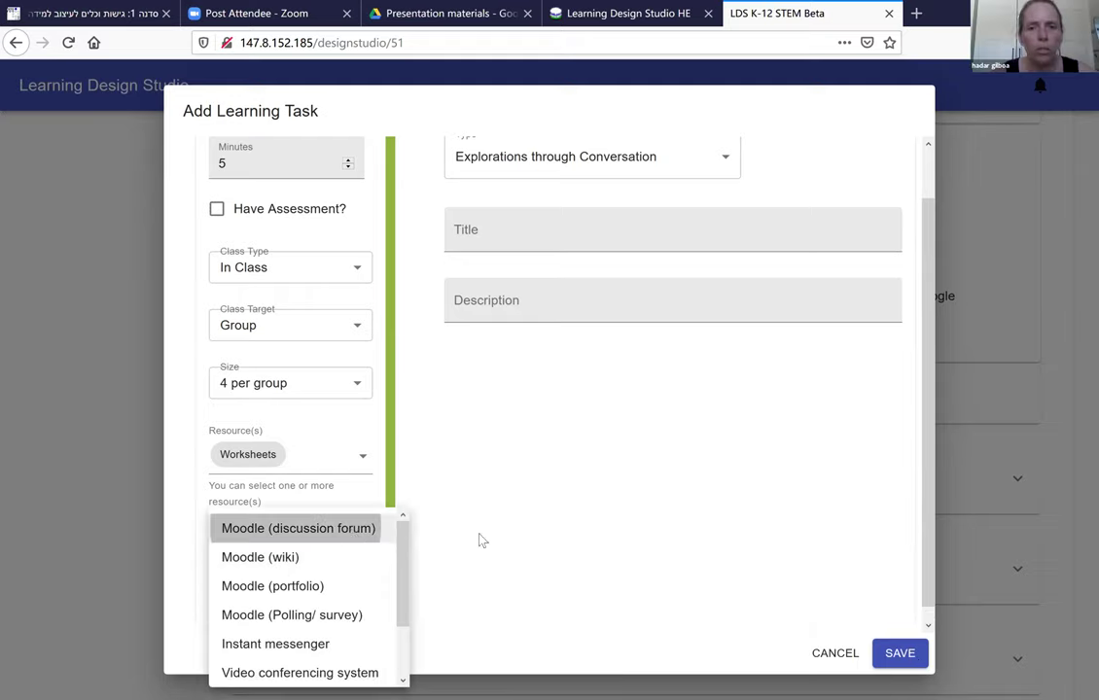
key(Return)
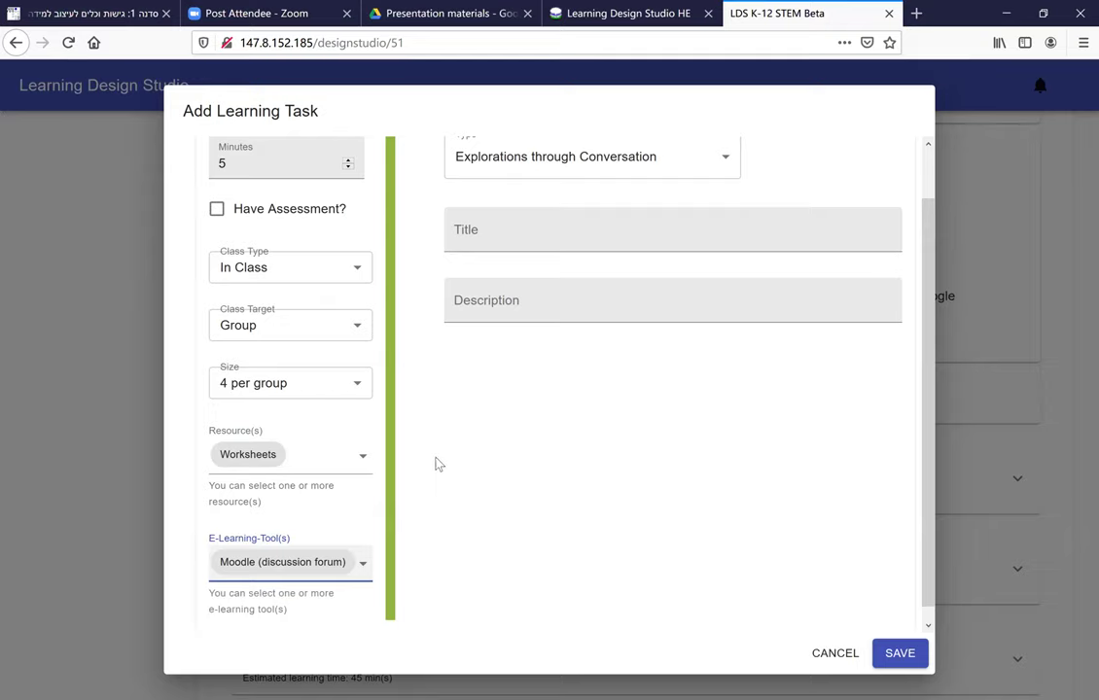
Enter the description "Remarks and comments can be written here." for the new learning task and discard the task
scroll(436, 463, up, 1)
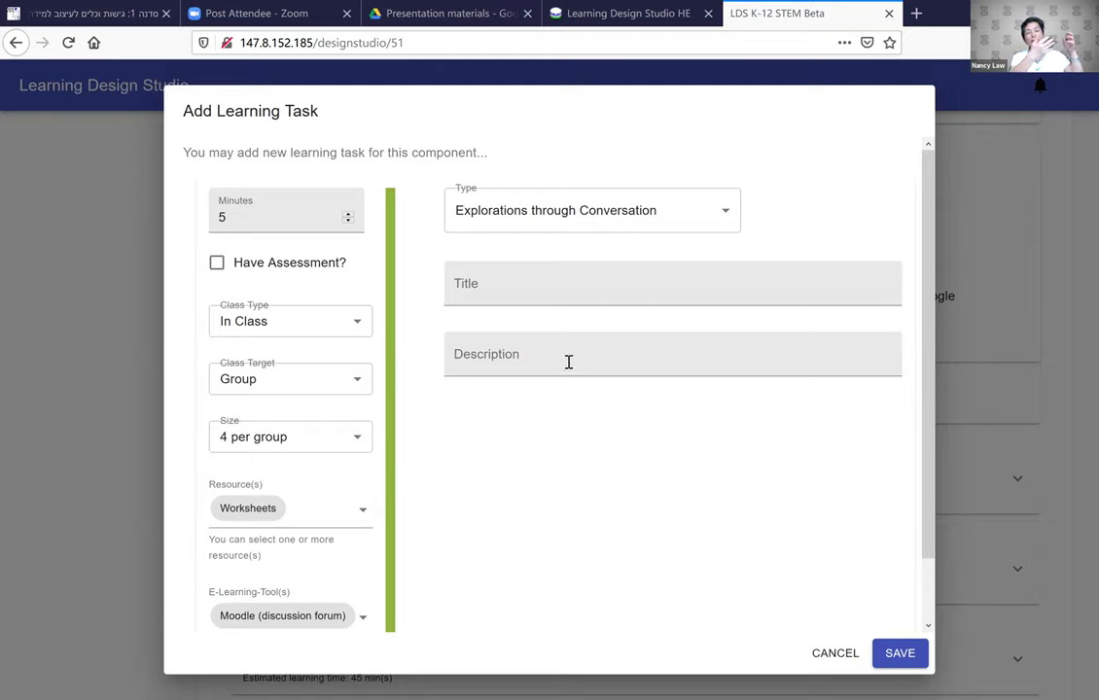
click(854, 333)
text(REma)
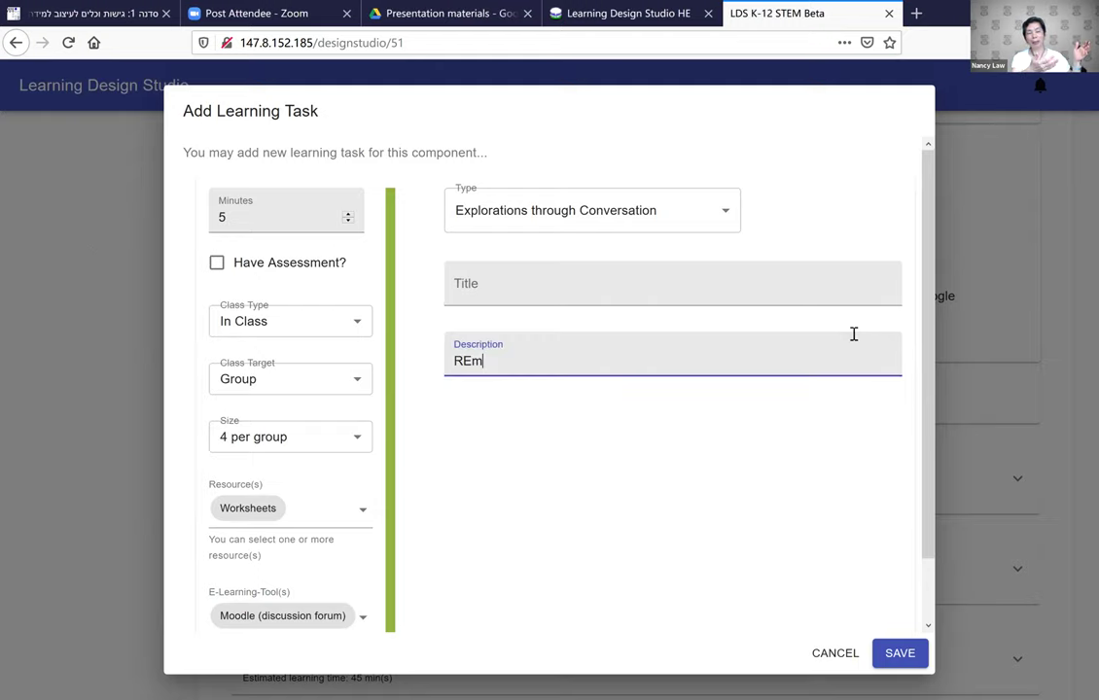
key(BackSpace)
key(BackSpace)
key(BackSpace)
text(emarks a)
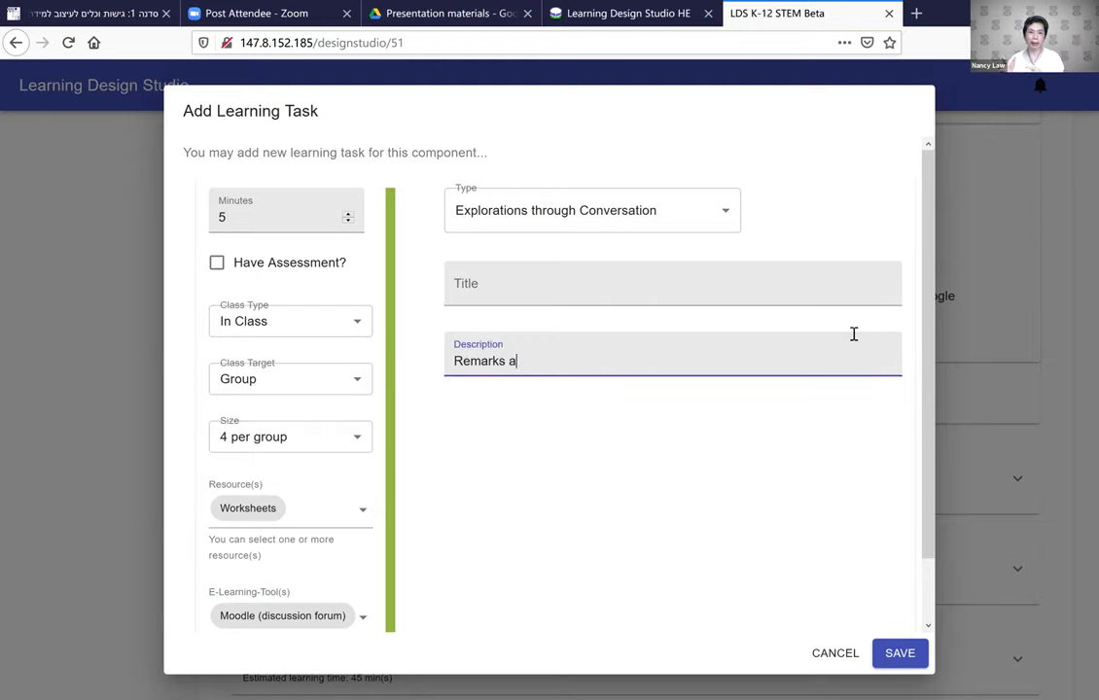
text(nd comments )
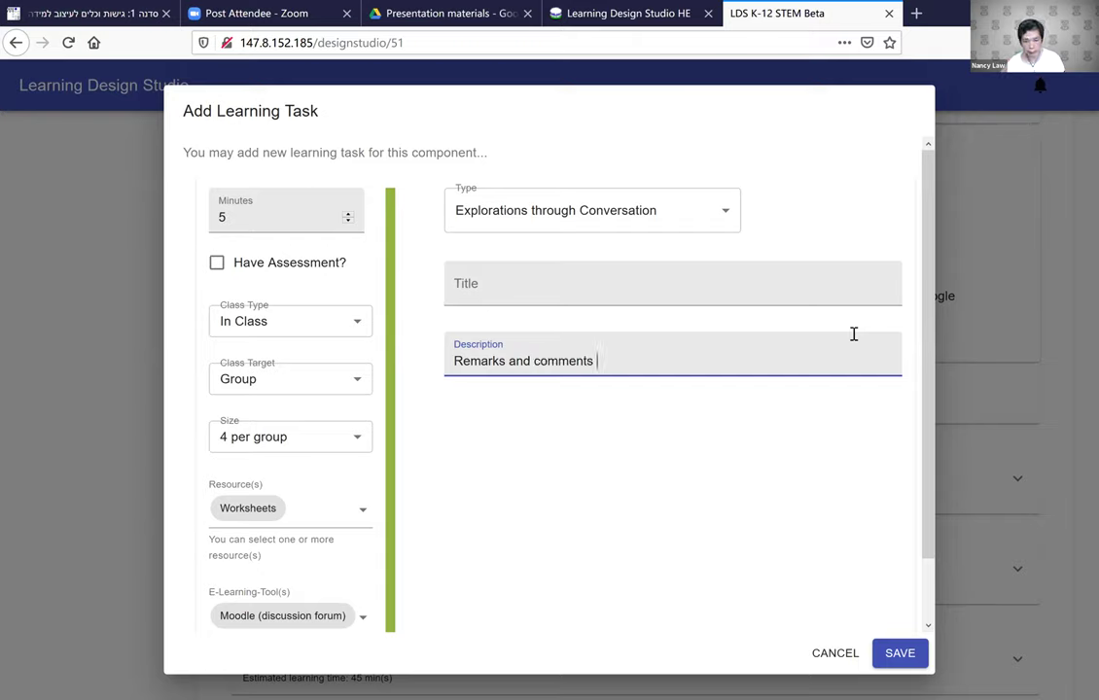
text(can be wri)
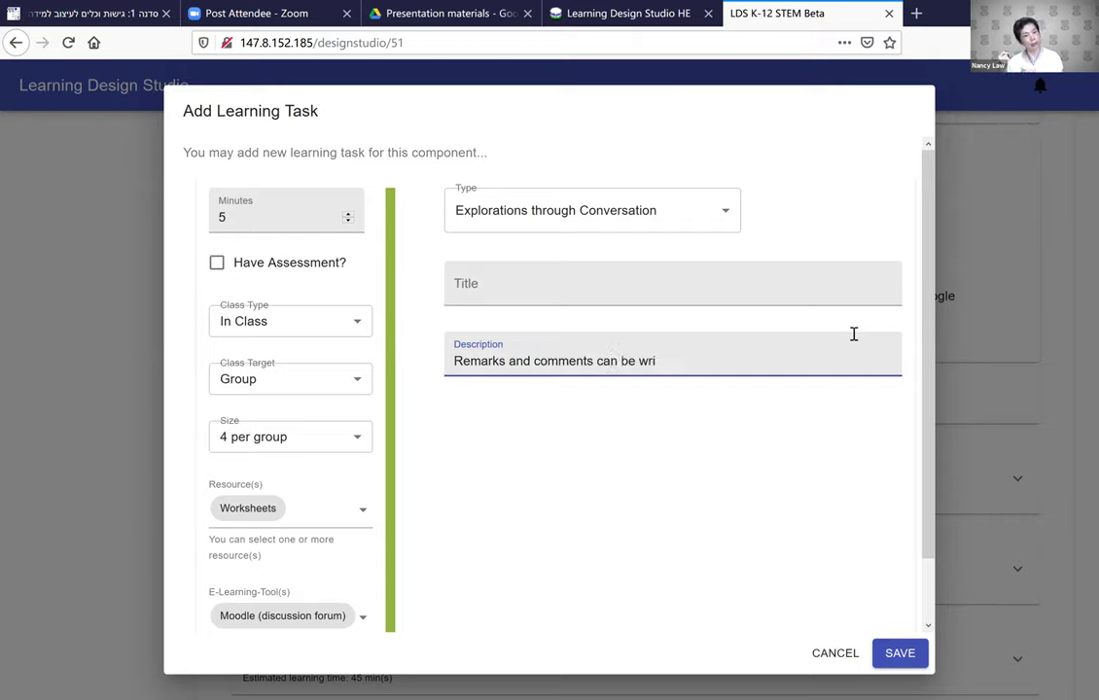
text(tten here.)
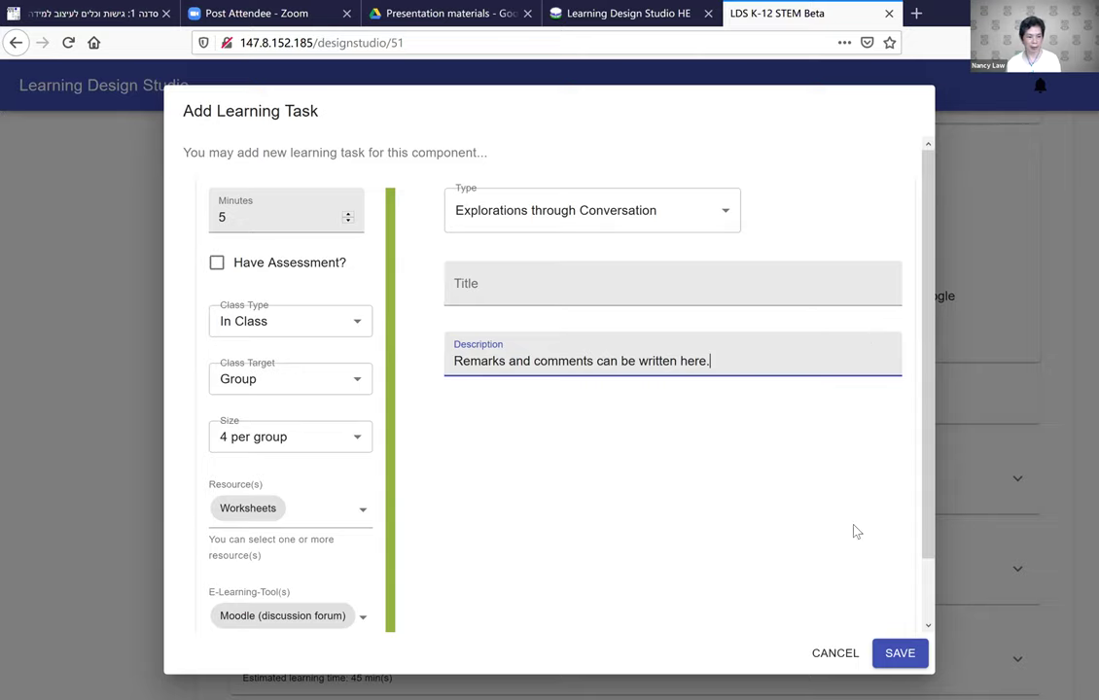
click(822, 652)
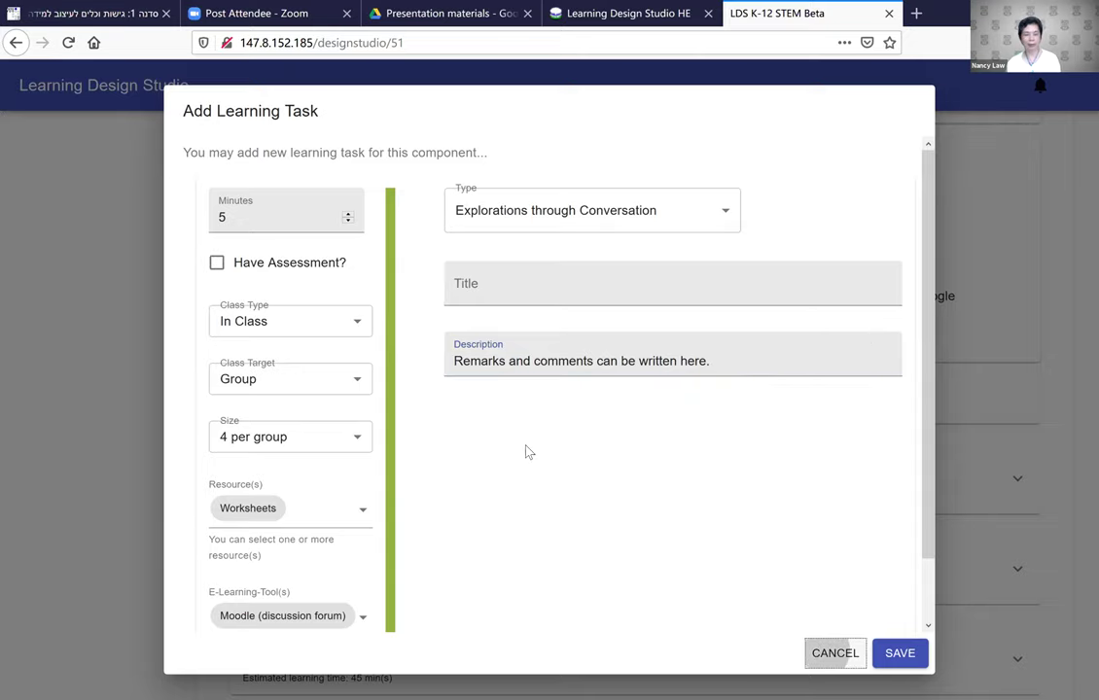
Leave the component plan for the user groups page and look over the public and private groups
scroll(527, 444, up, 8)
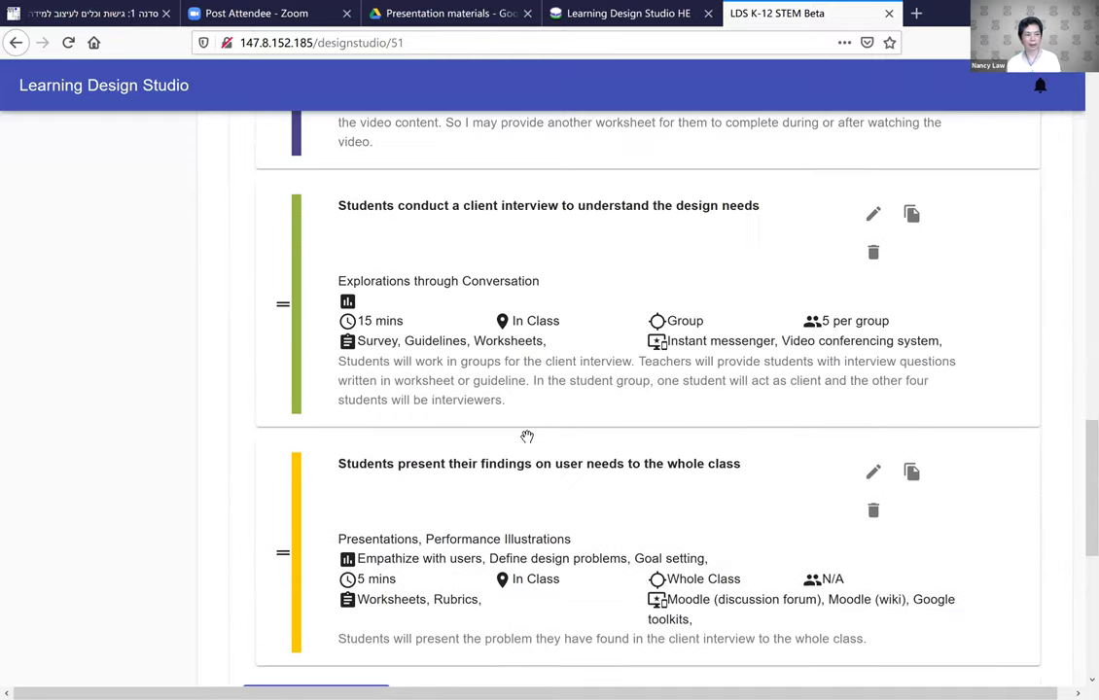
scroll(526, 437, up, 7)
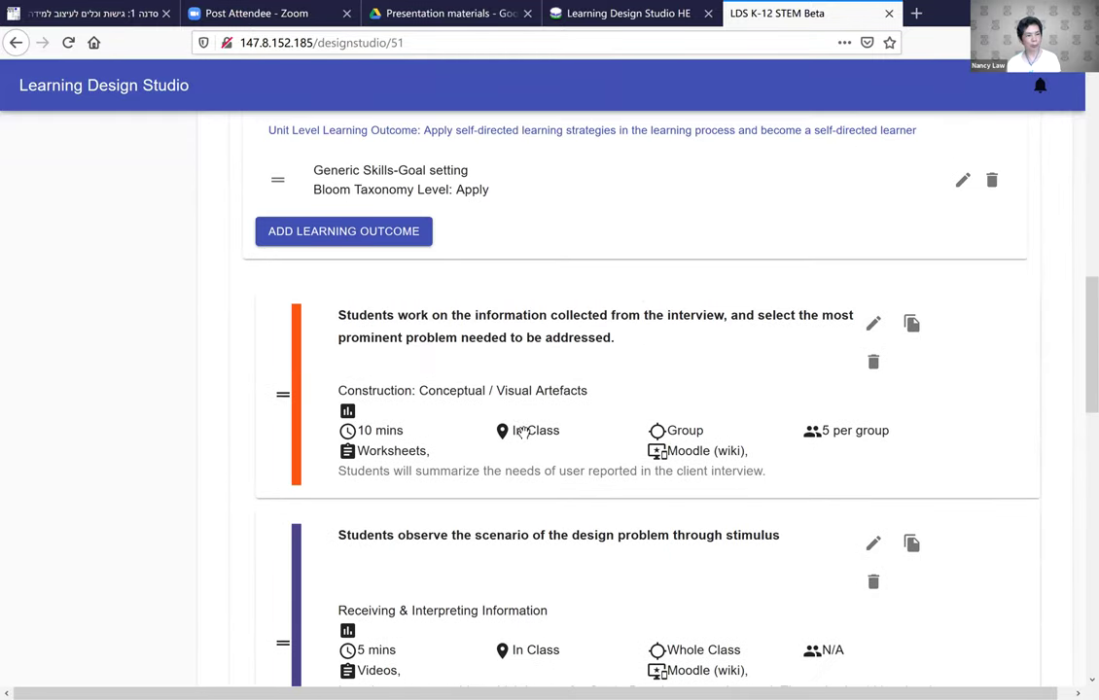
scroll(525, 431, down, 1)
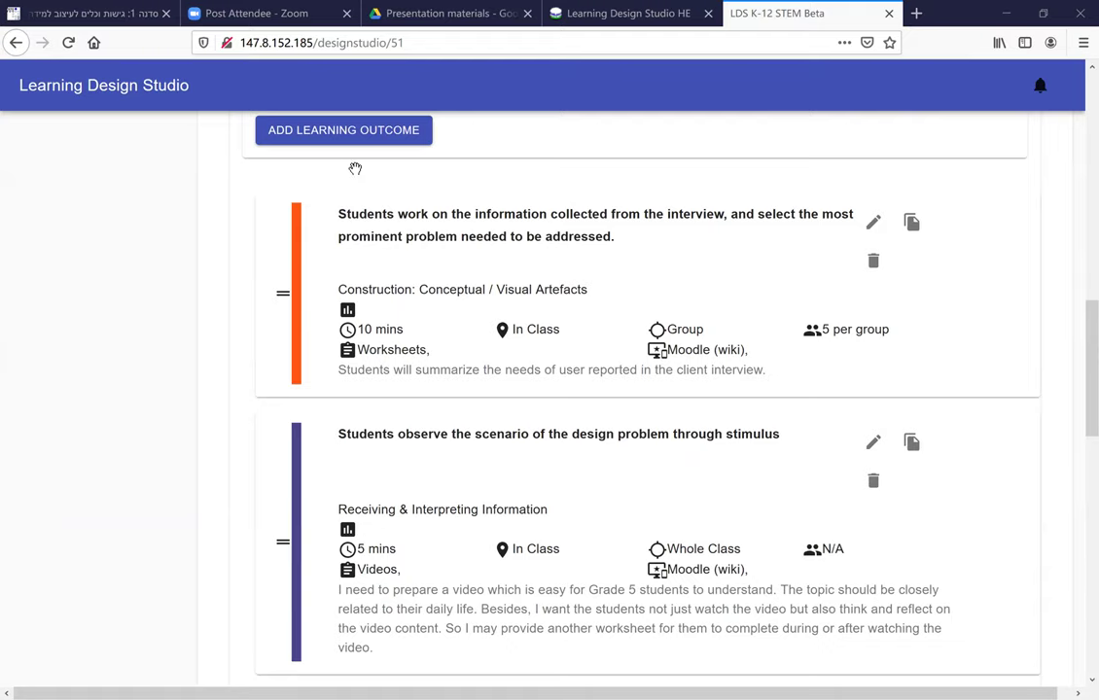
scroll(352, 169, up, 5)
scroll(43, 310, up, 5)
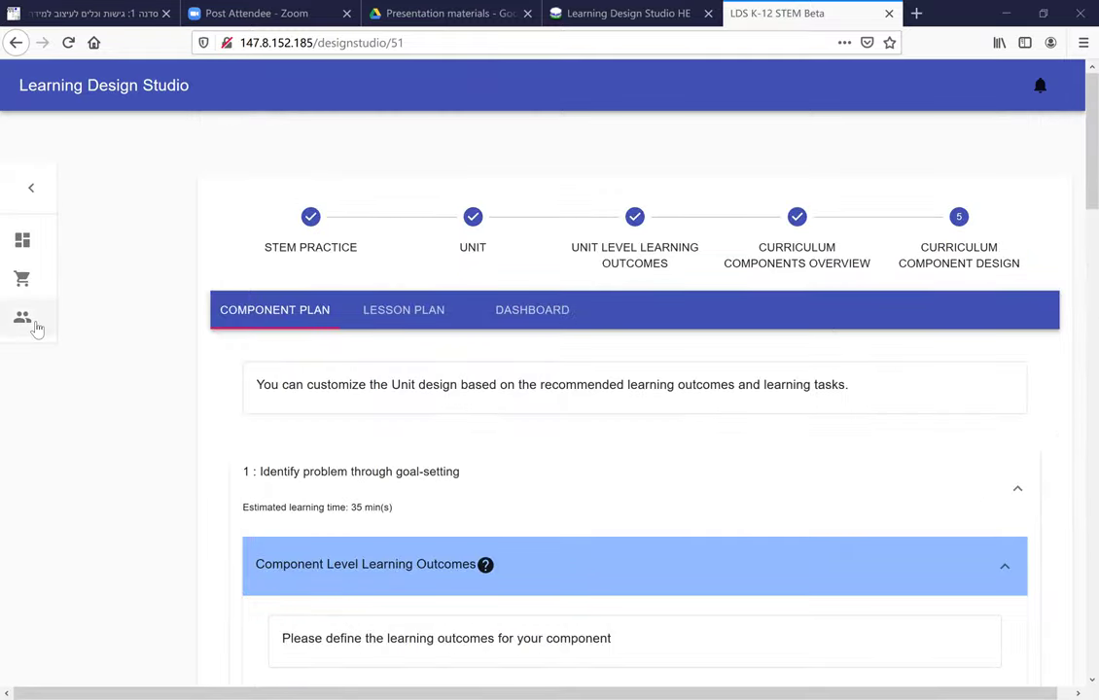
click(35, 321)
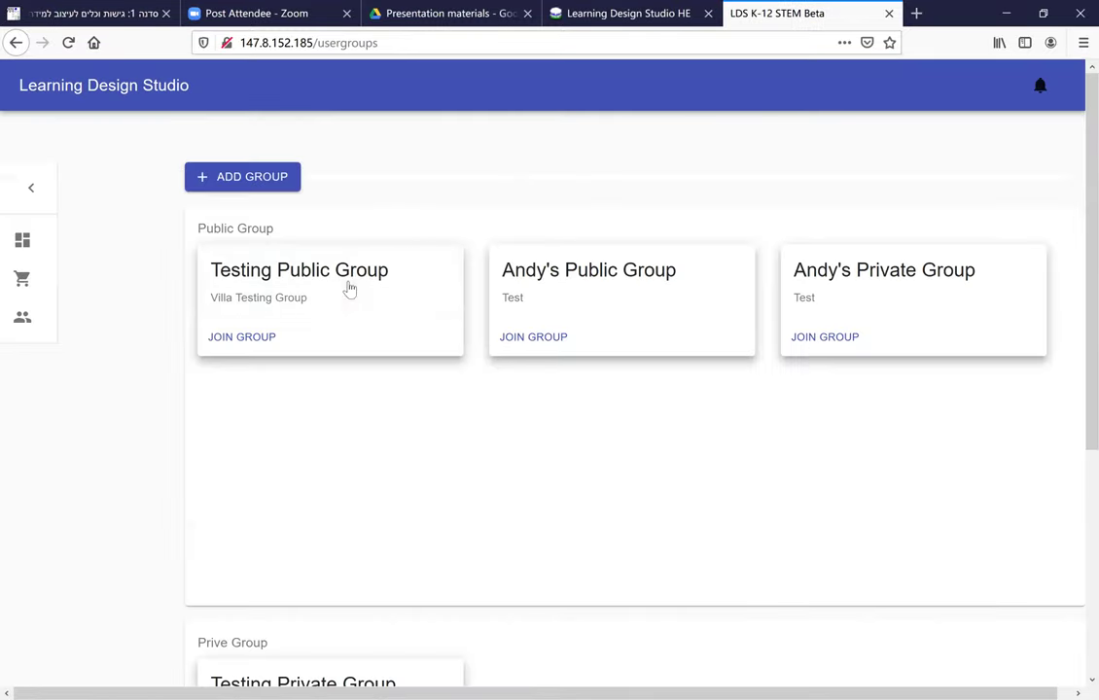
scroll(623, 370, down, 3)
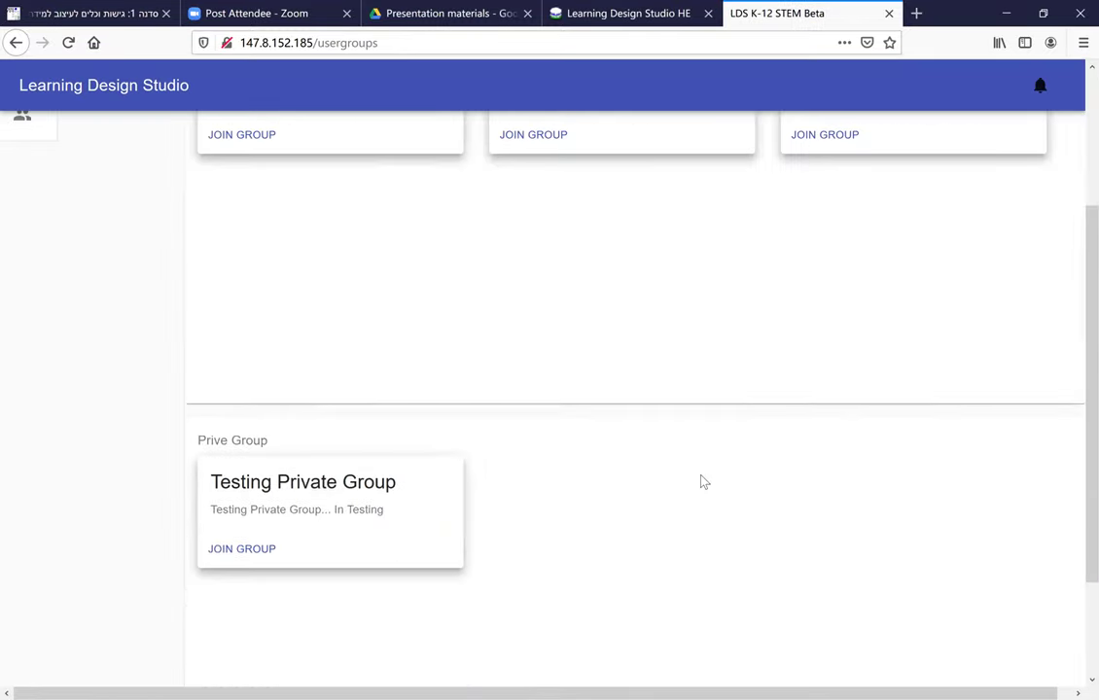
scroll(699, 358, up, 3)
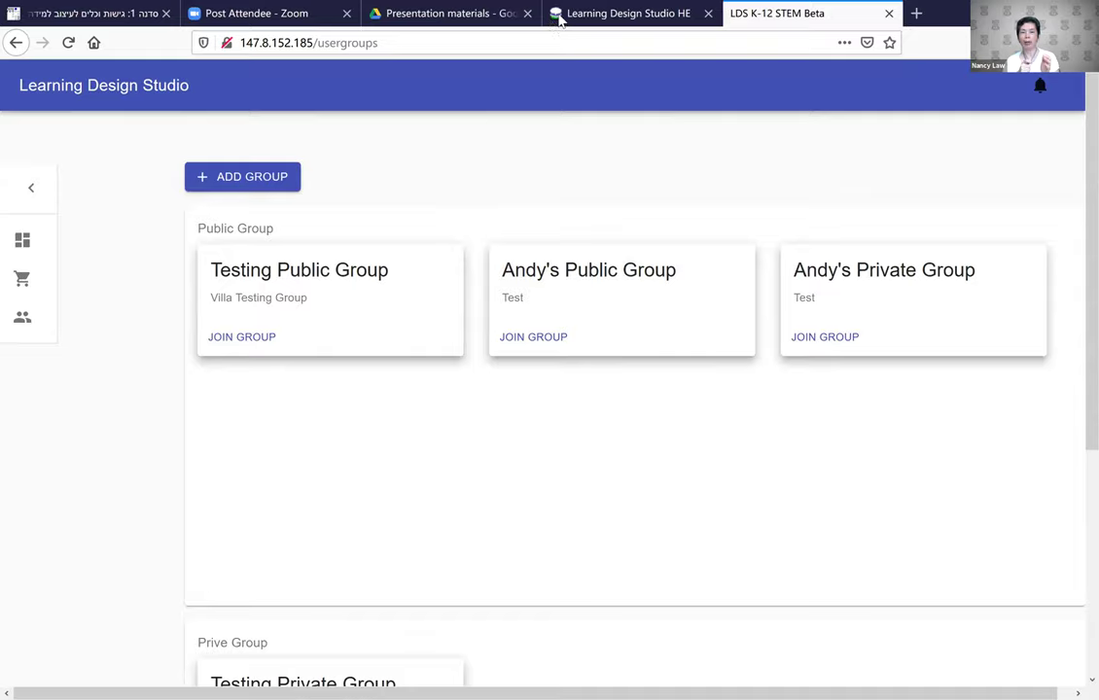
Switch to the Learning Design Studio HE site and look at its options for public designs and the pattern library
double_click(939, 13)
click(587, 20)
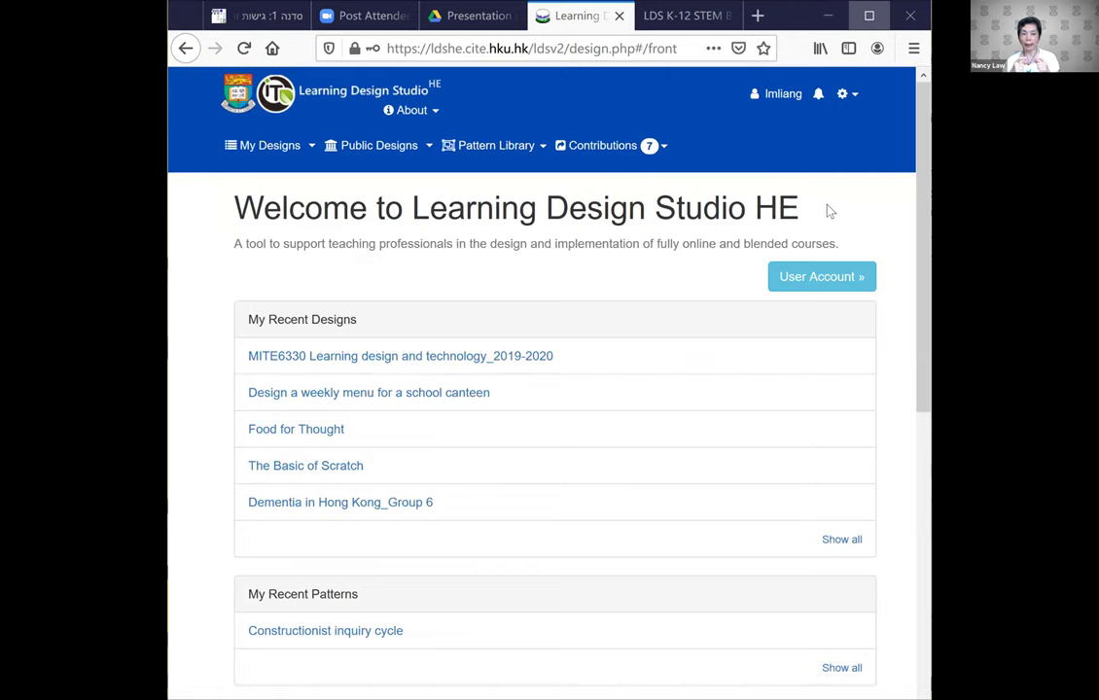
key(super+Up)
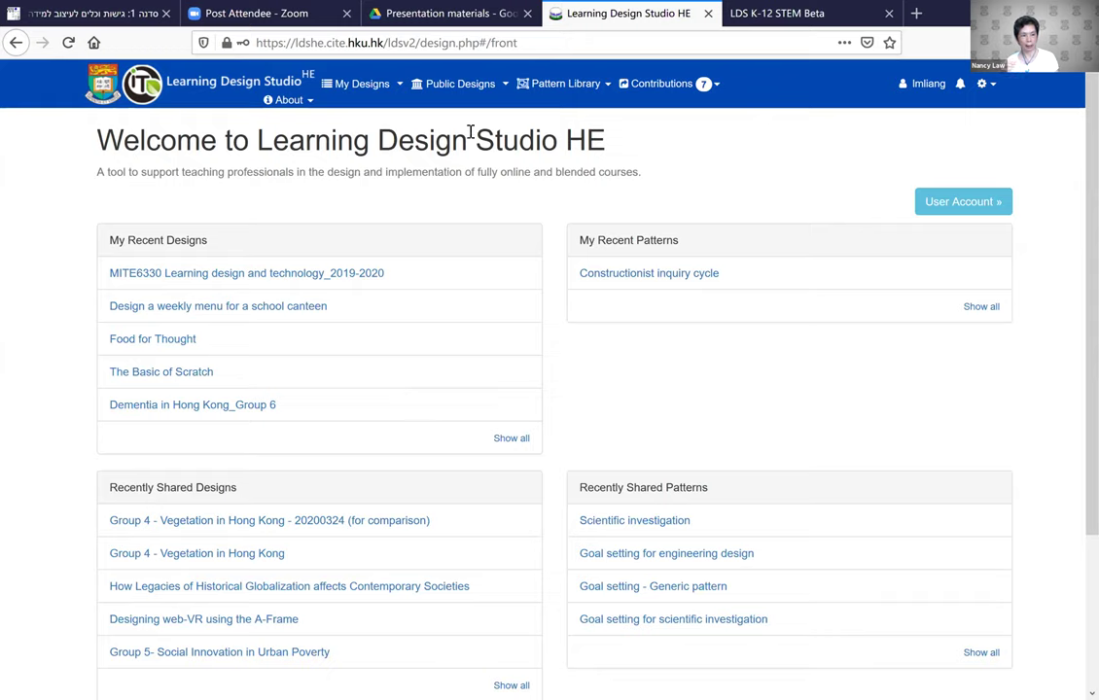
click(504, 88)
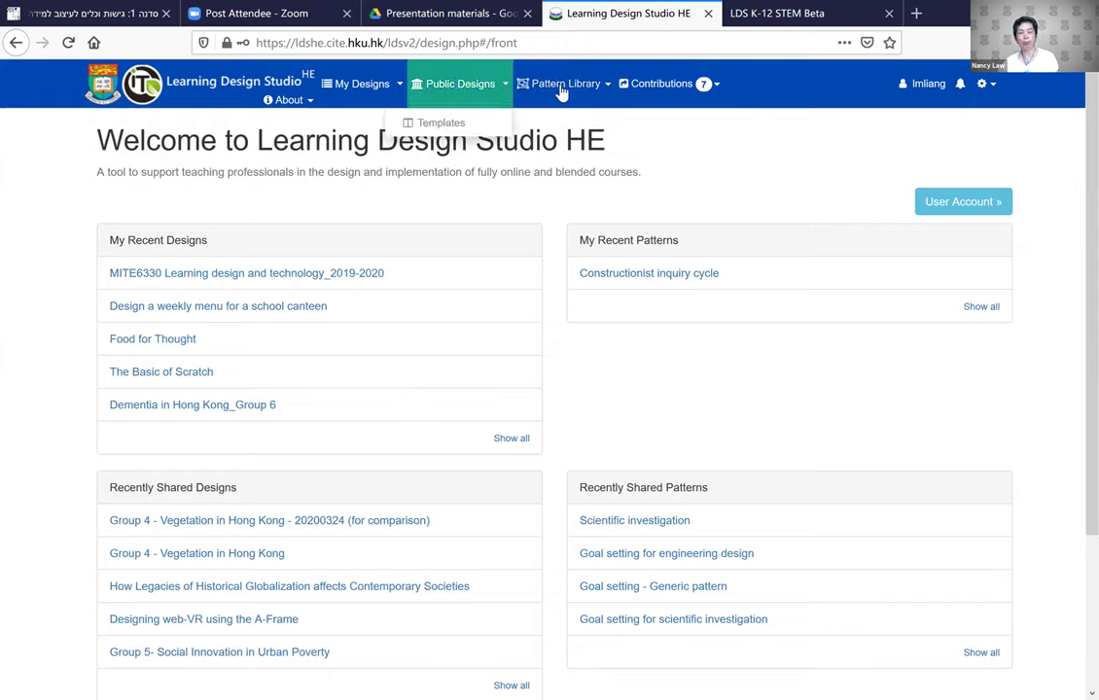
click(606, 88)
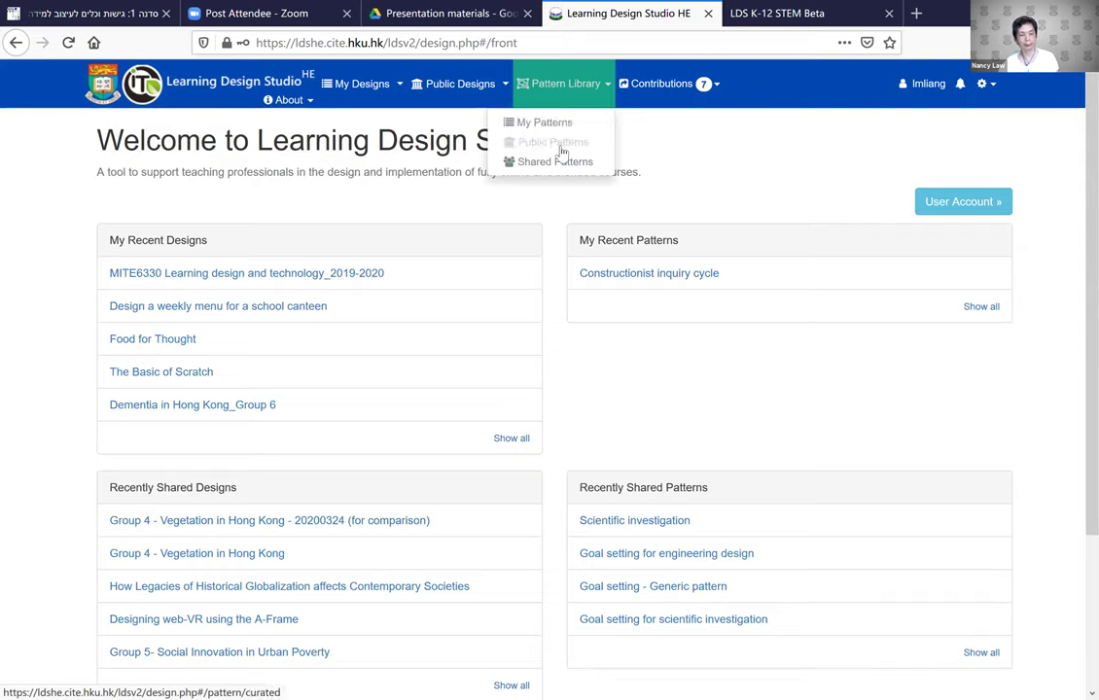
click(706, 164)
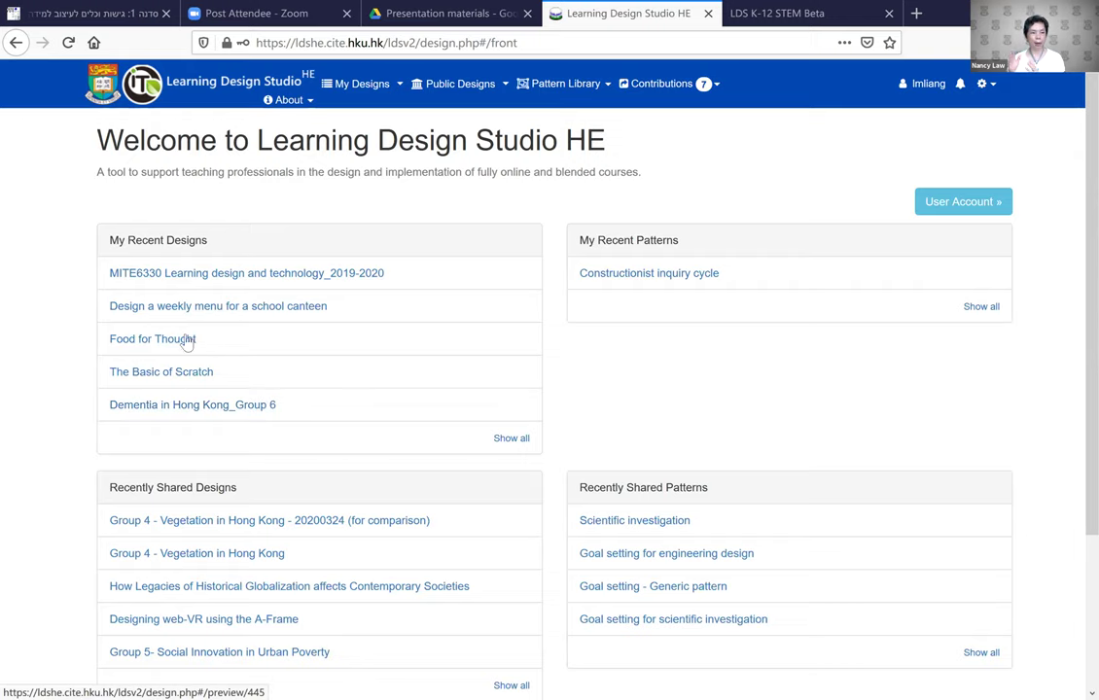
Show the full list of own designs and examine both pages and the teacher filter choices
click(519, 441)
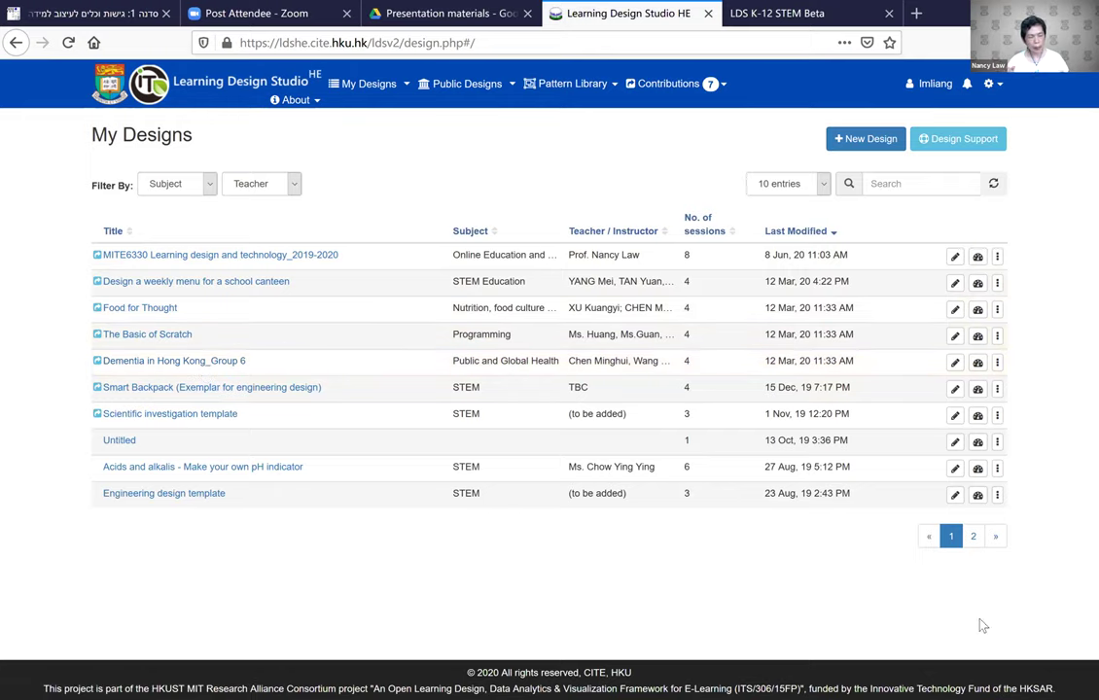
click(972, 538)
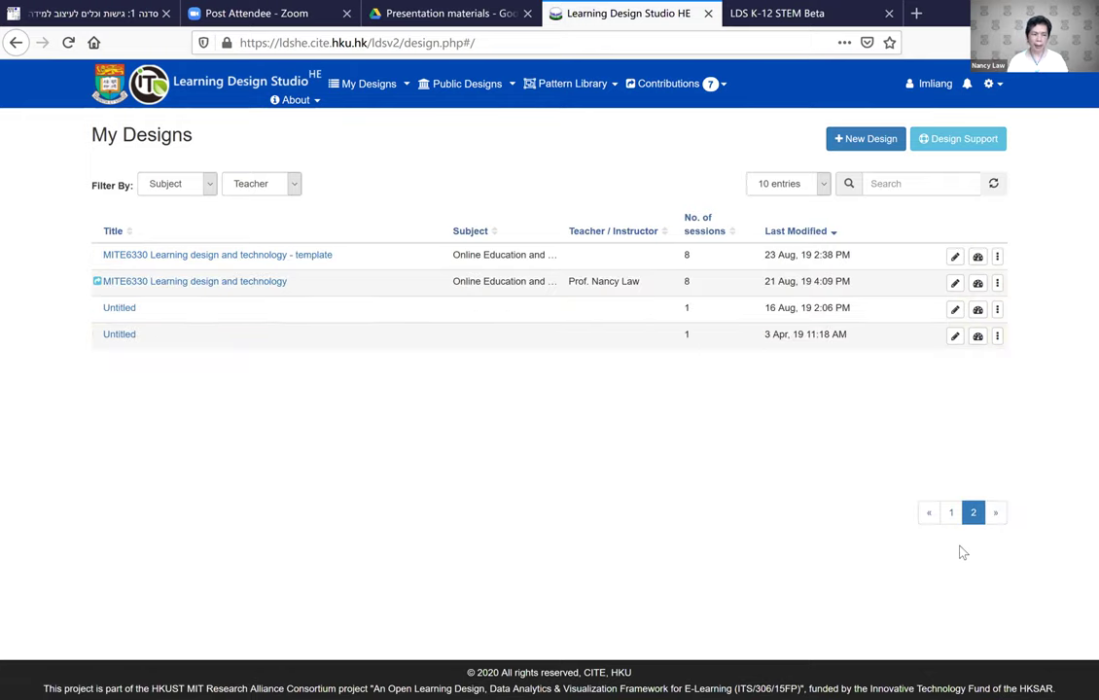
click(951, 512)
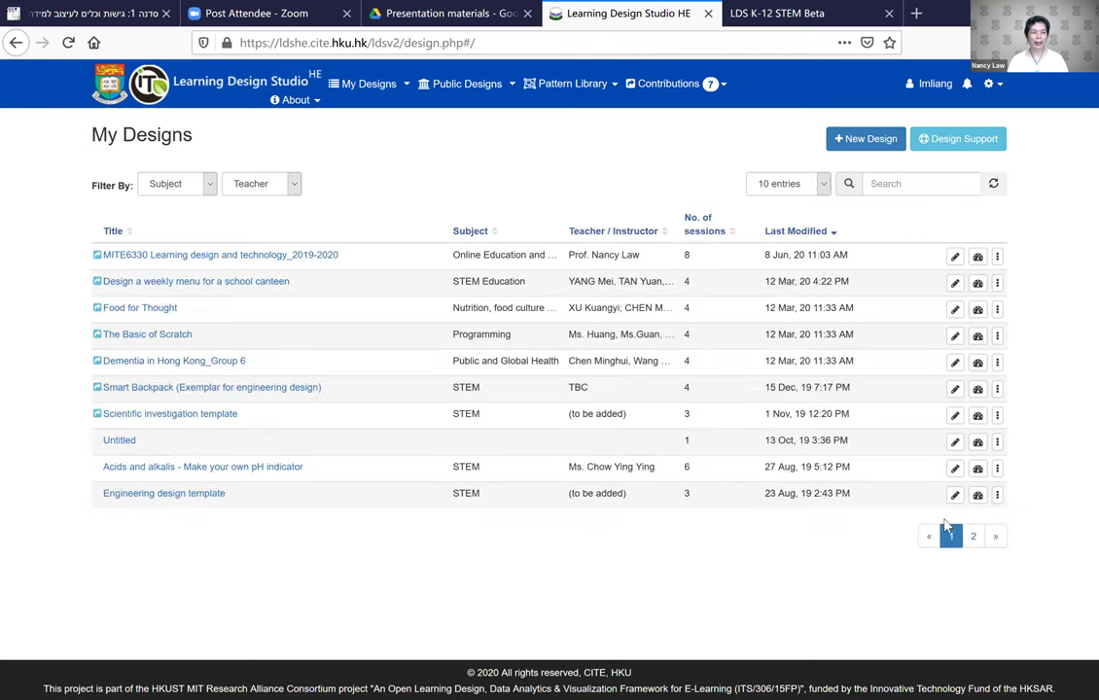
click(294, 184)
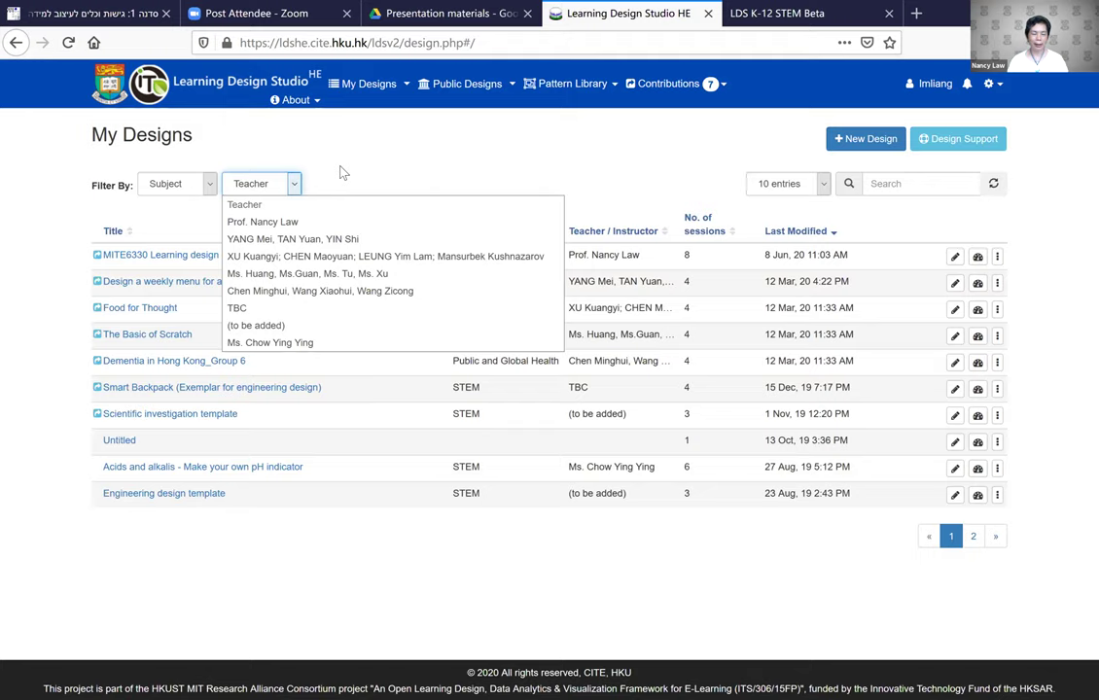
click(343, 173)
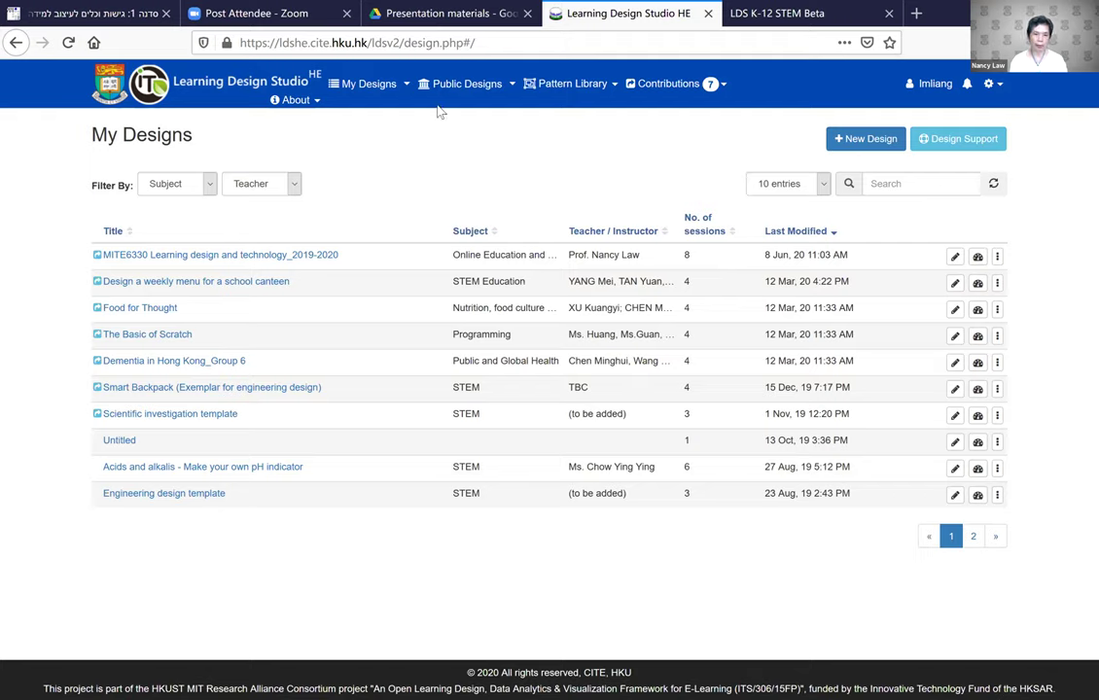
Check the options for own and public designs and open the list of shared designs
click(409, 88)
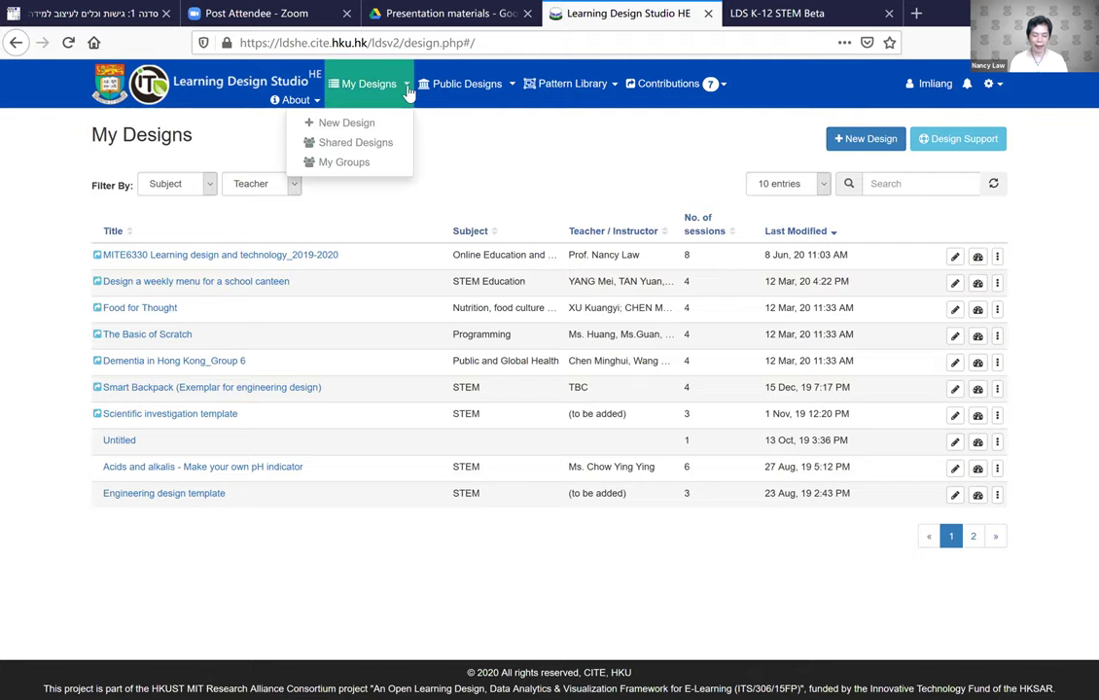
click(510, 88)
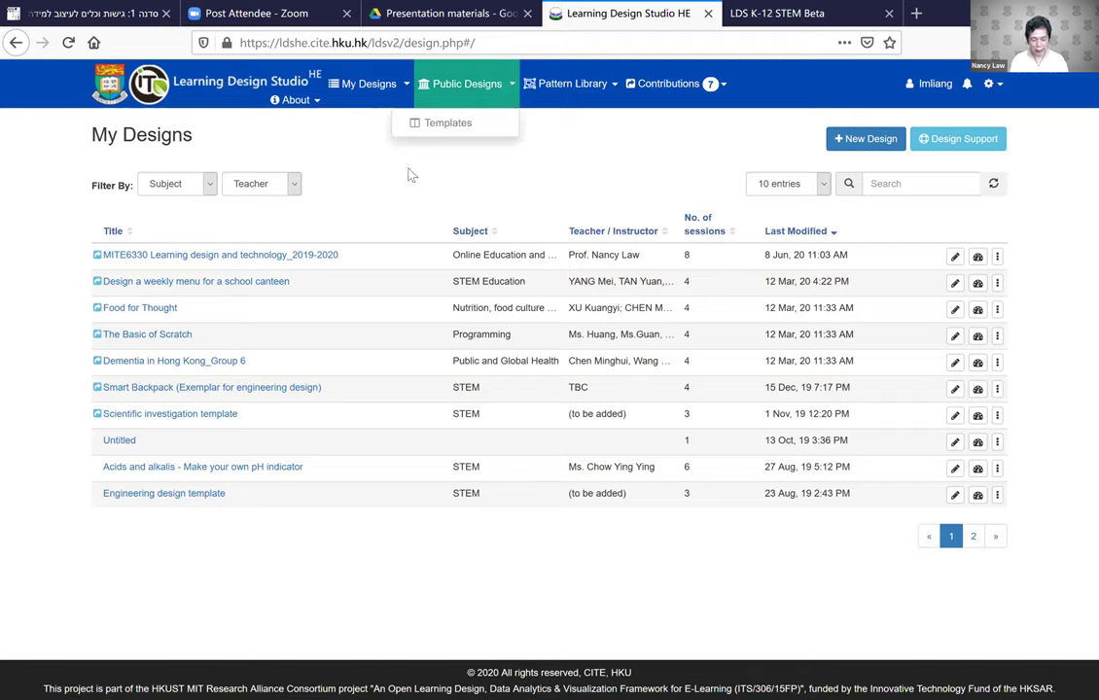
click(379, 172)
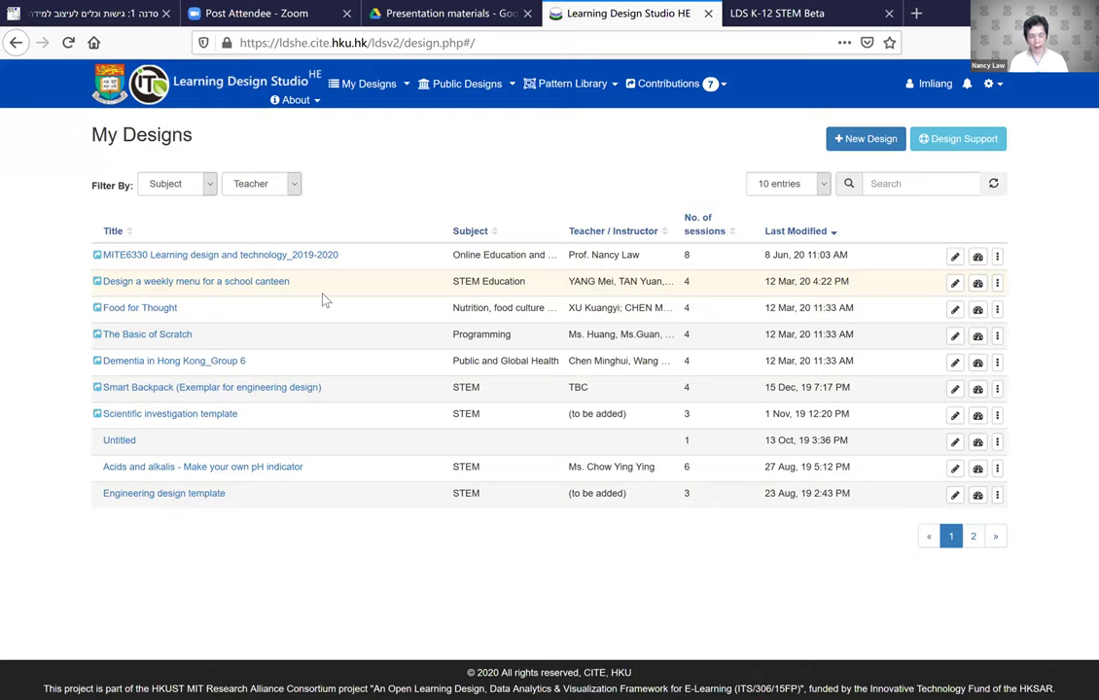
click(366, 85)
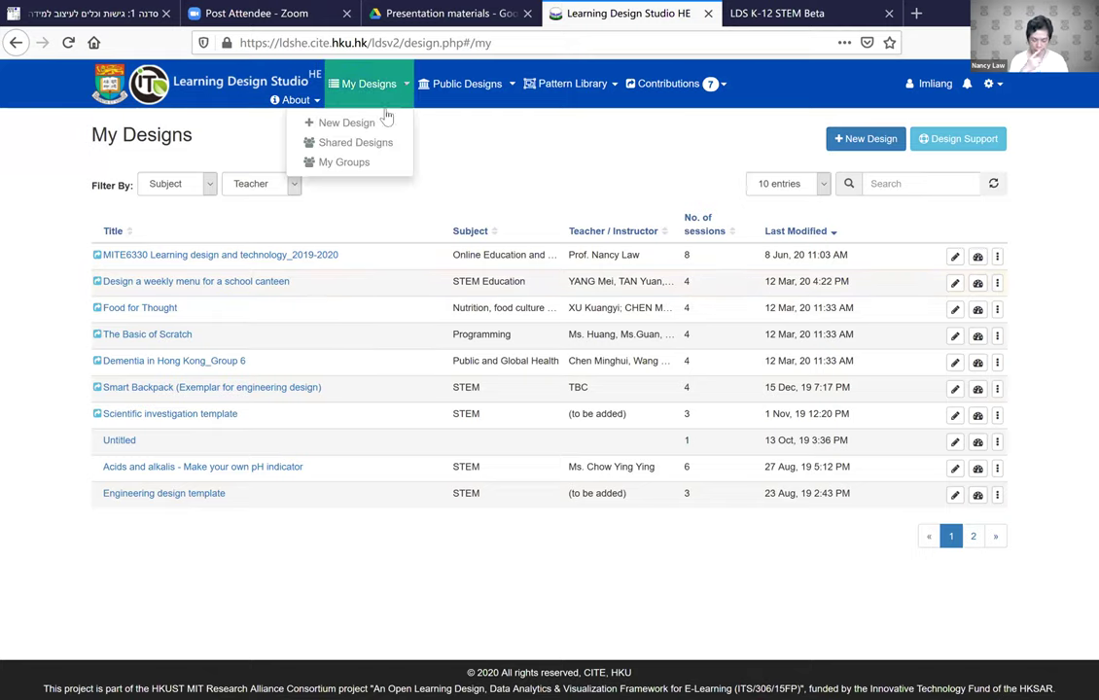
click(385, 146)
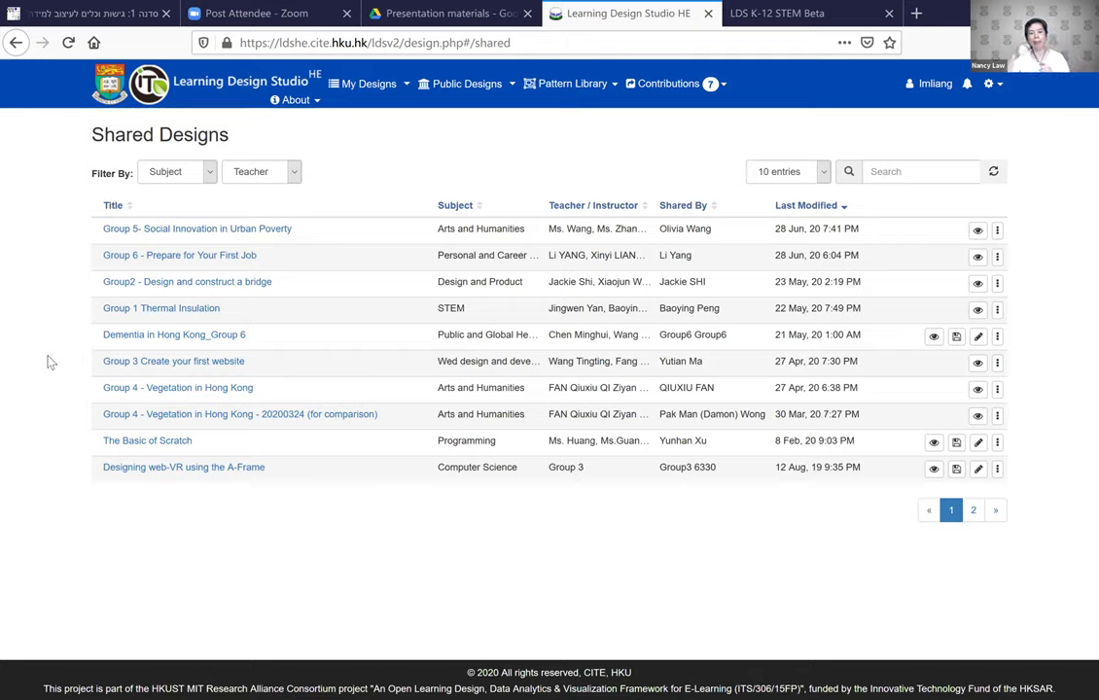
Open the shared design "Group 1 Thermal Insulation" and review its course context, purpose and attachments
click(181, 311)
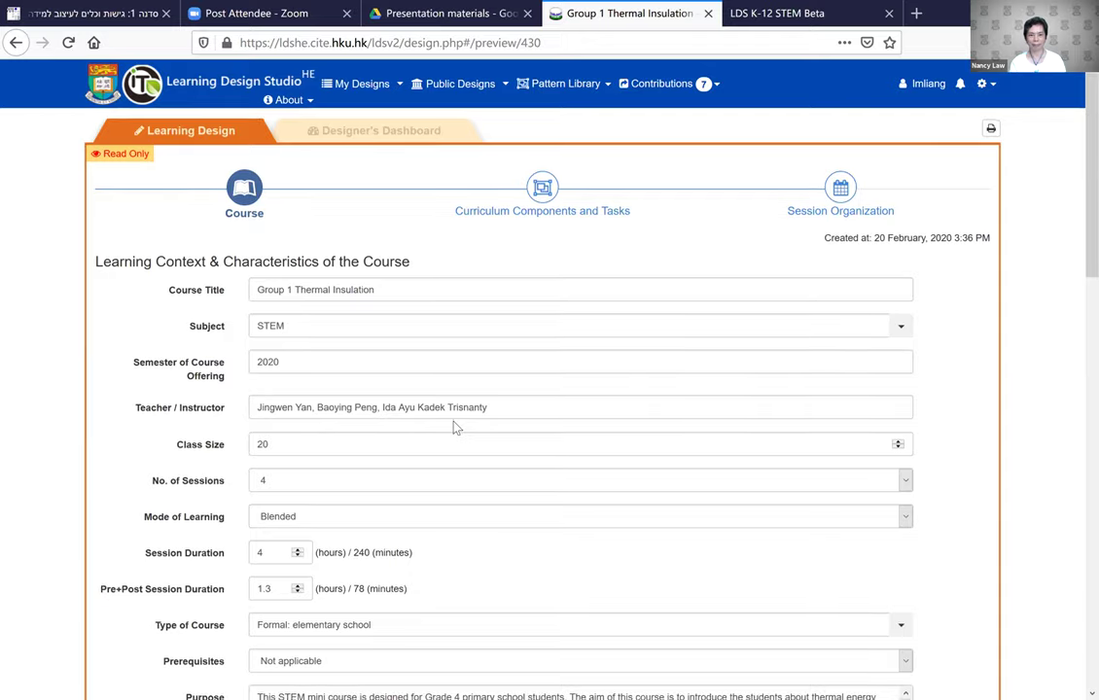
scroll(454, 420, down, 5)
scroll(295, 480, down, 1)
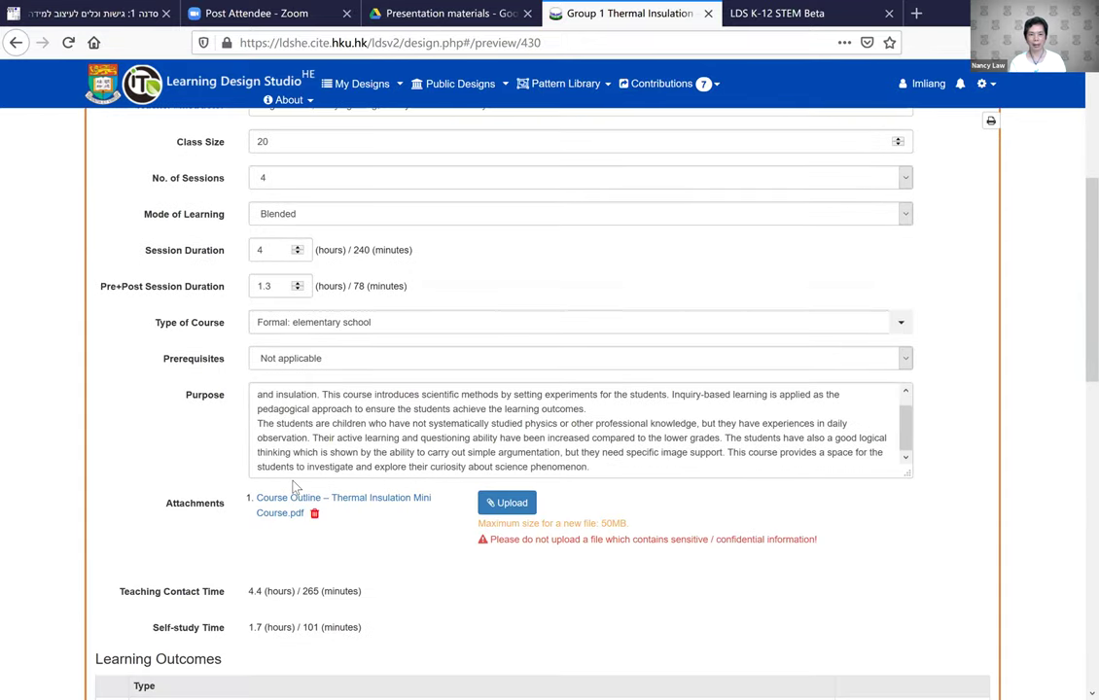